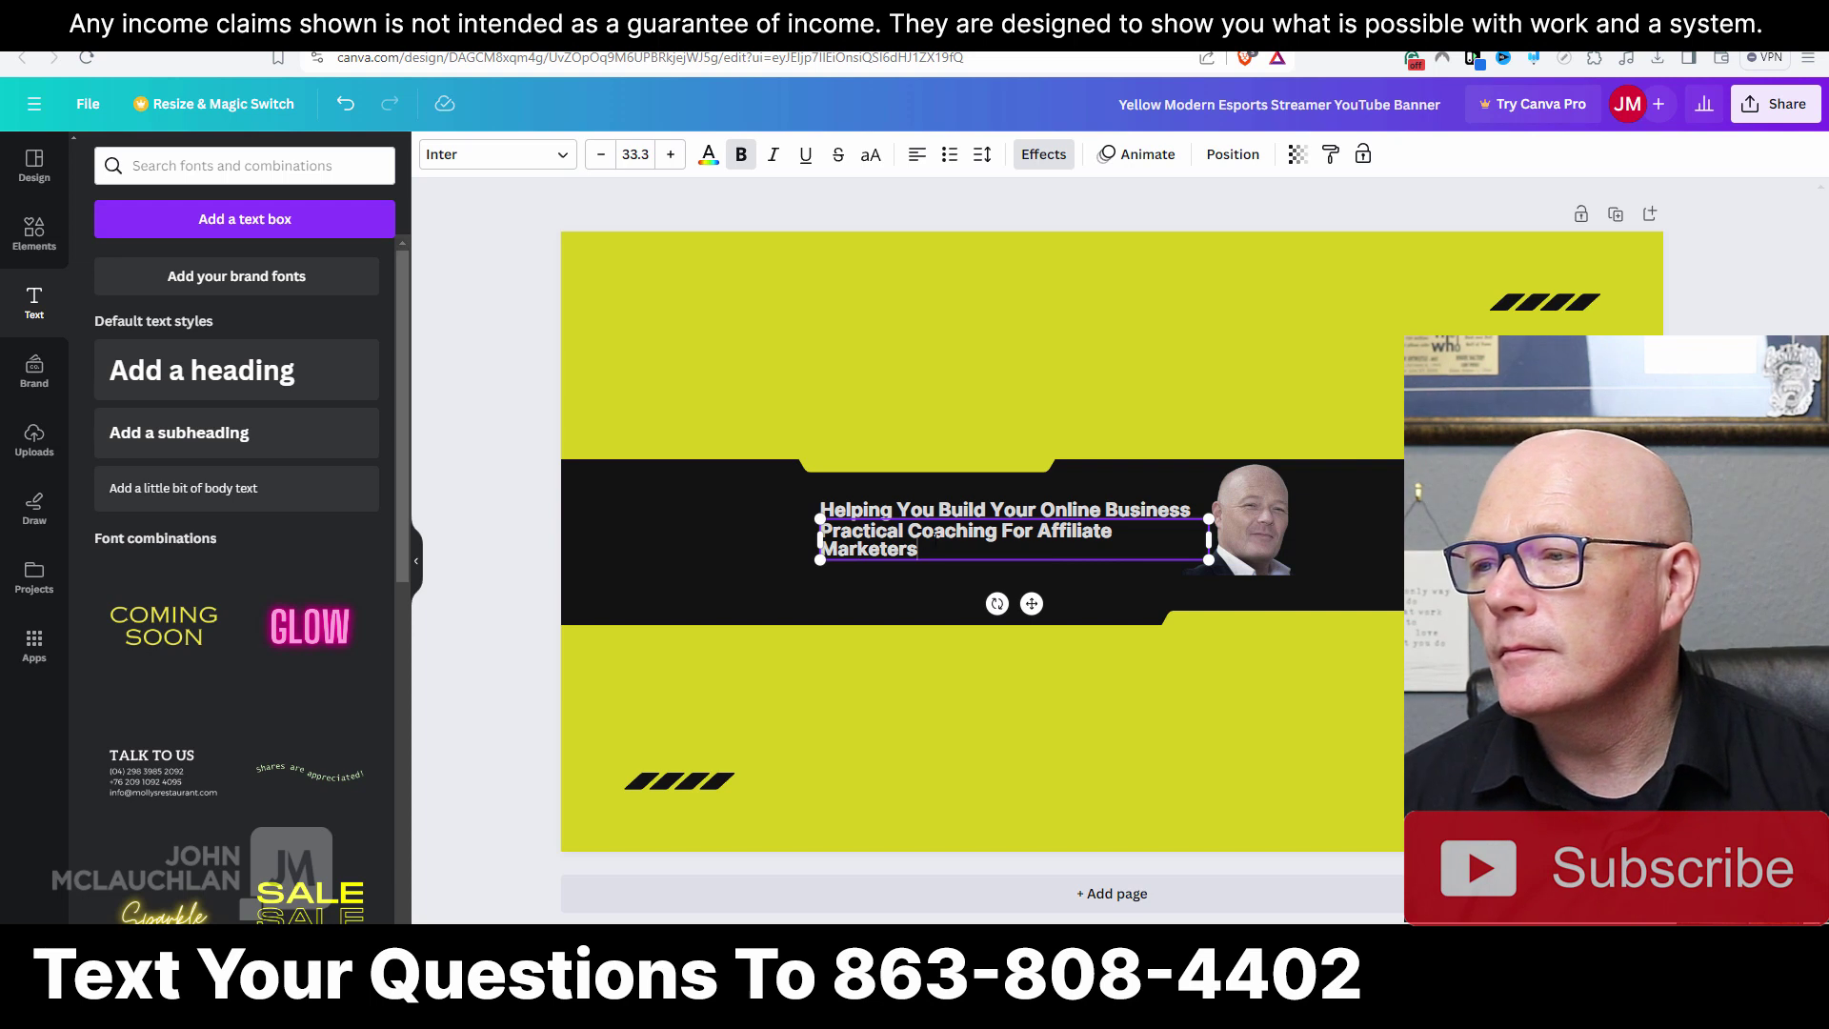
Remove the bold from the "Practical Coaching For Affiliate Marketers" text and reduce its font size to 26.3.
left_click_drag(920, 551, 805, 536)
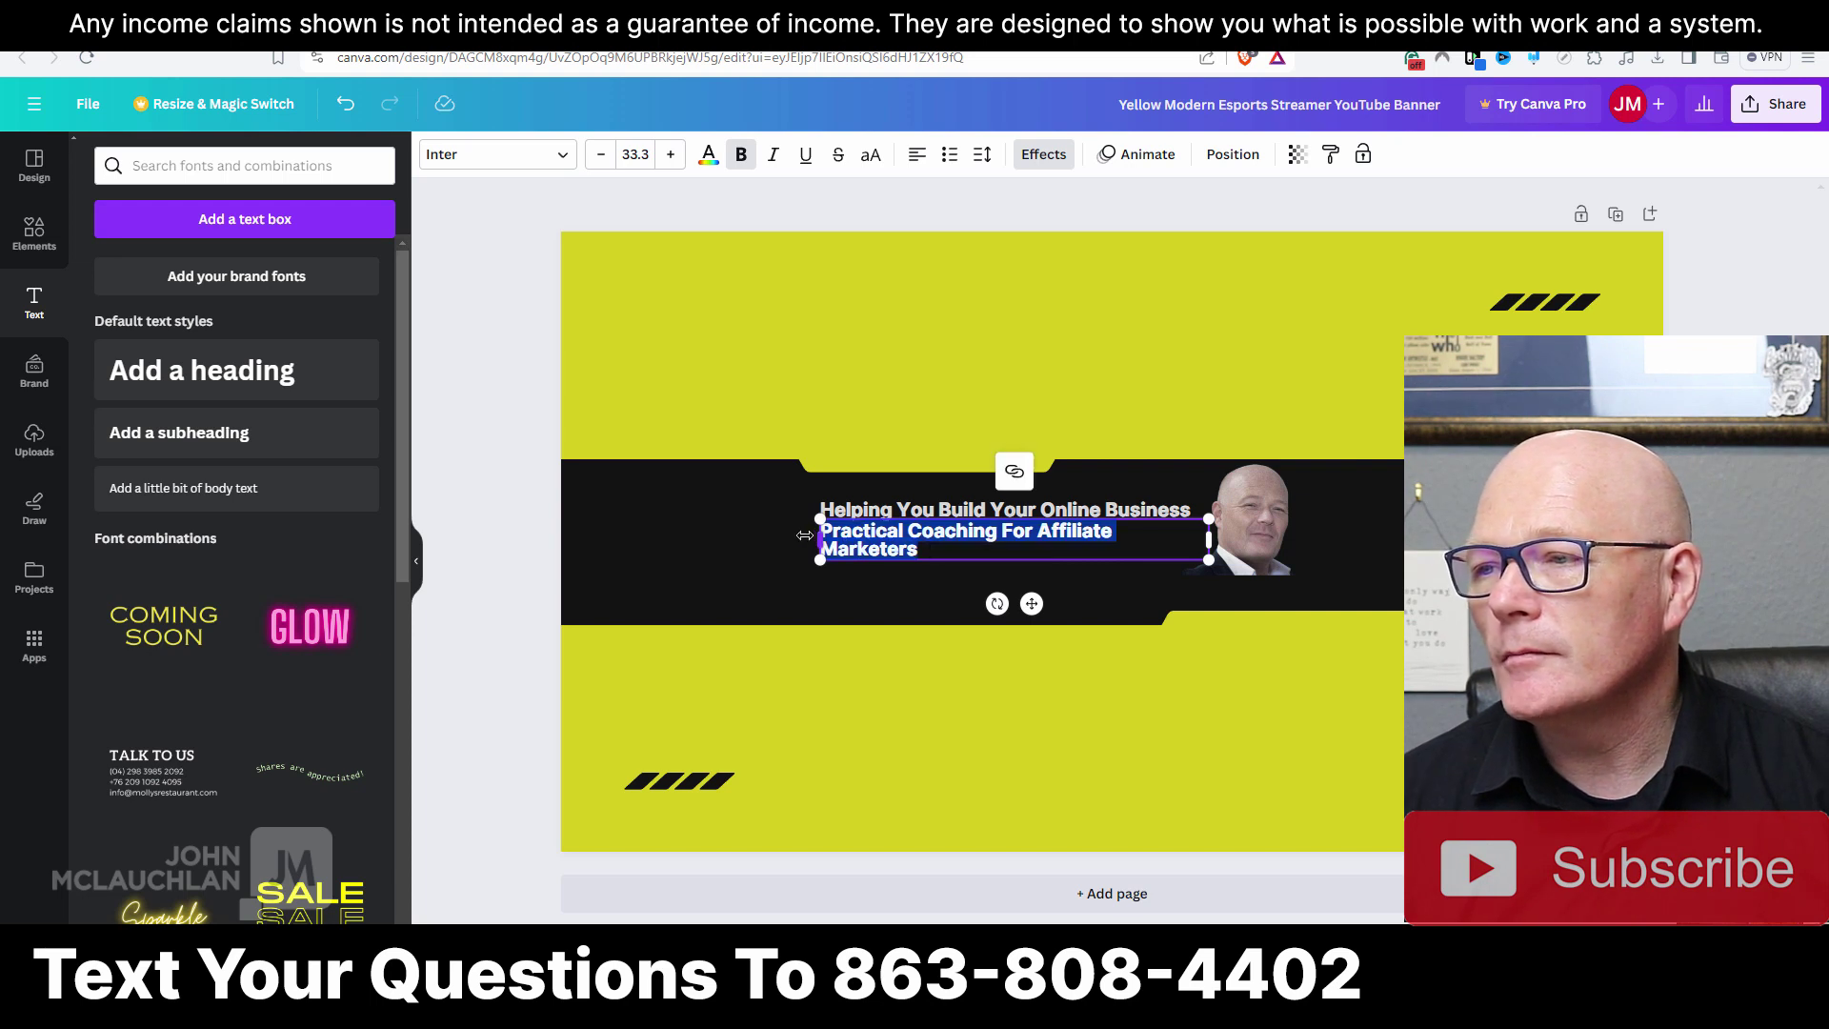
left_click(741, 154)
left_click(601, 155)
left_click(601, 156)
left_click(601, 155)
left_click(601, 156)
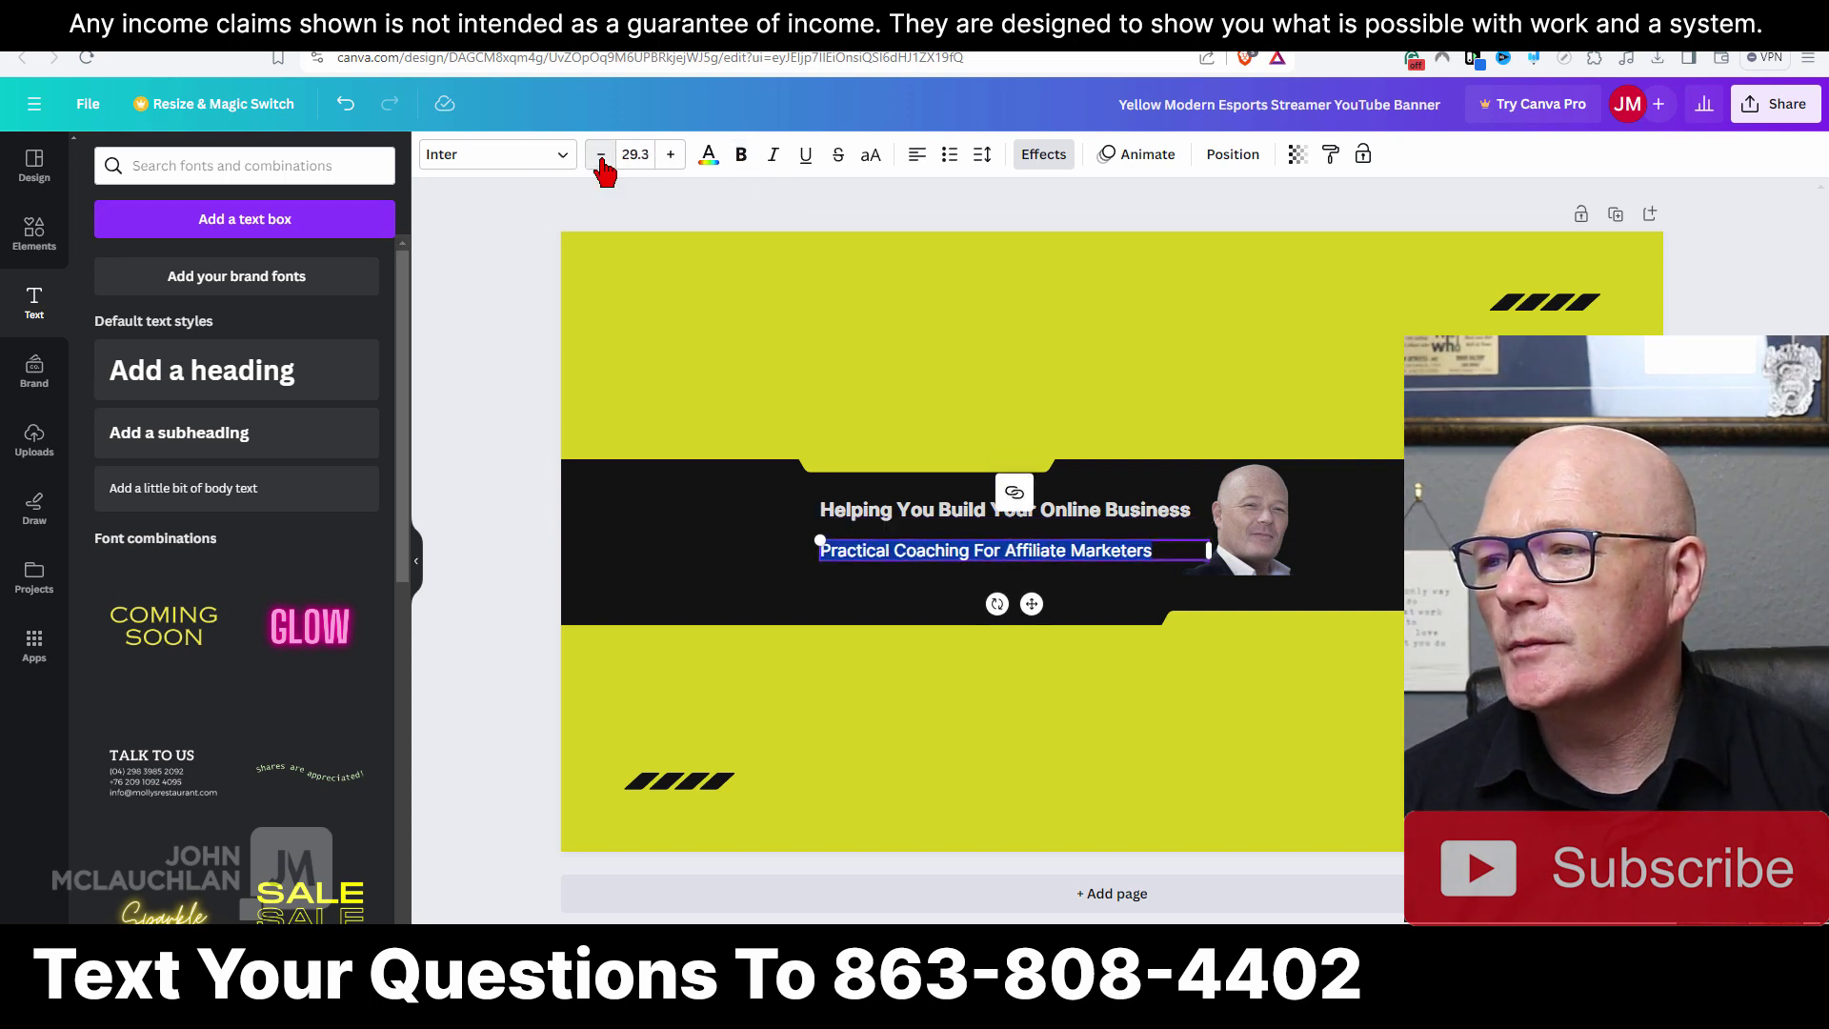
left_click(601, 155)
left_click(601, 155)
left_click(601, 155)
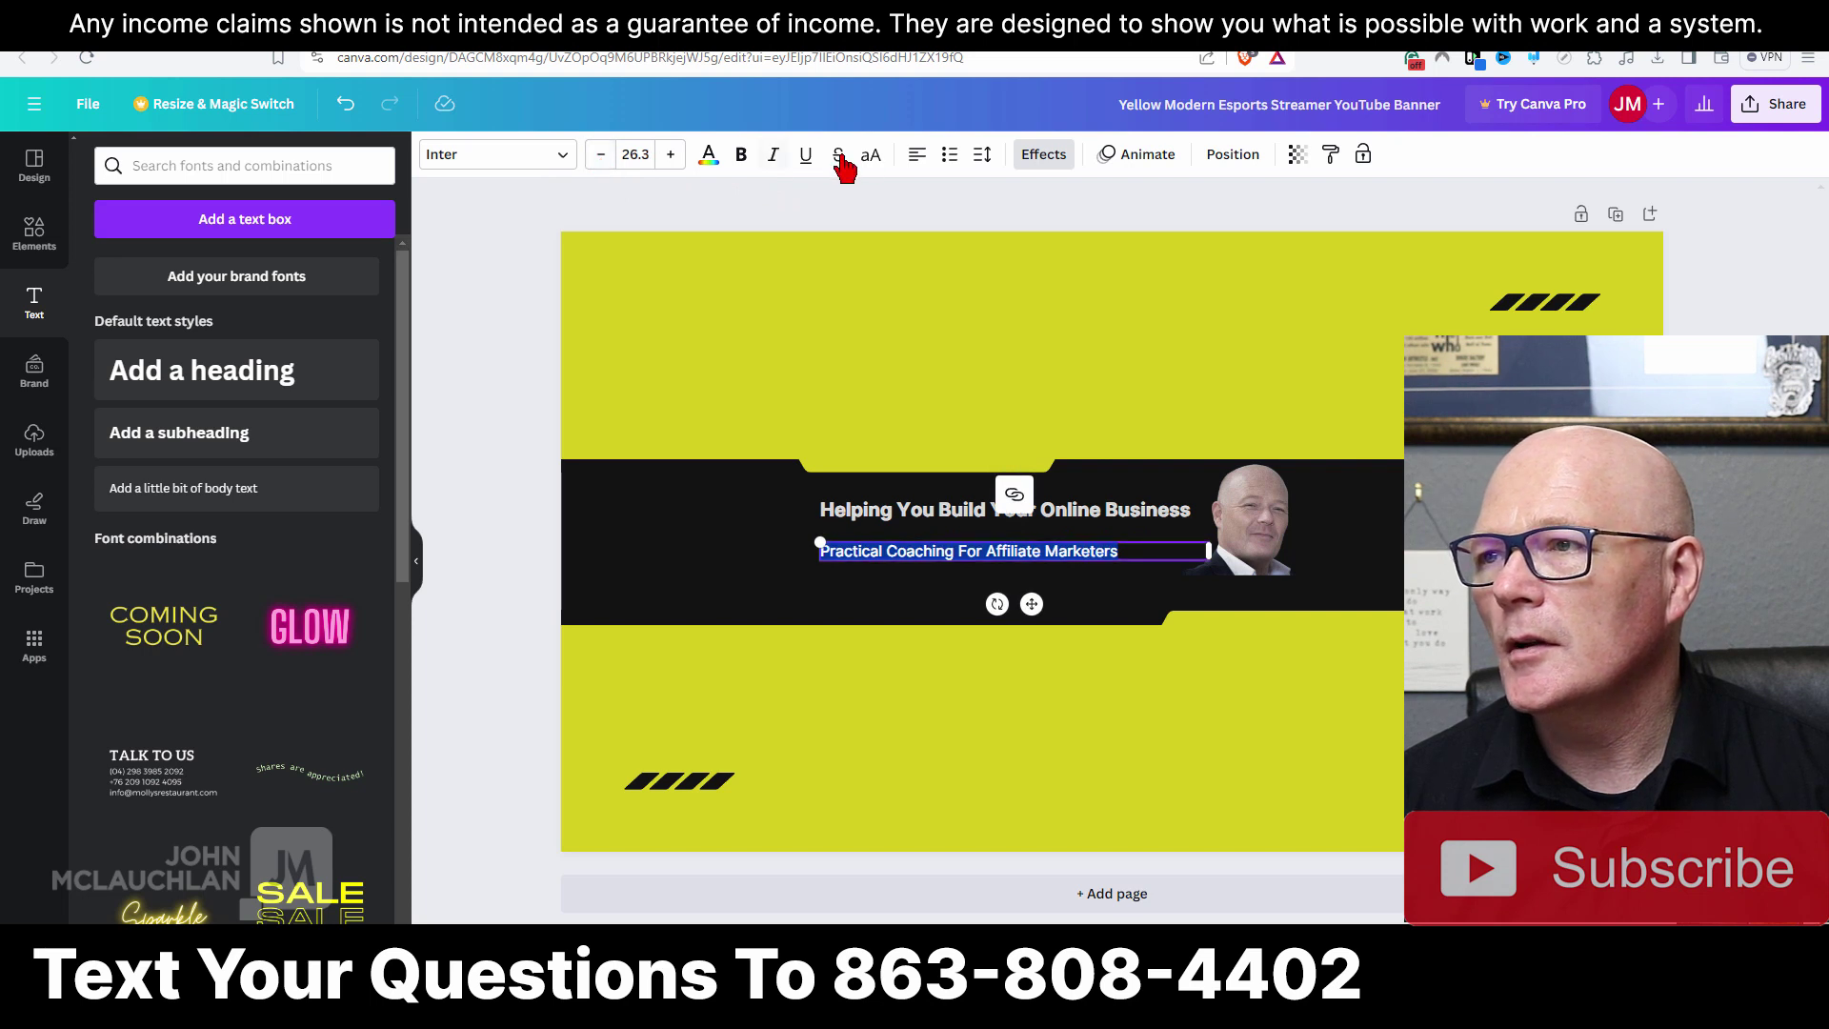
Center-align both banner text lines, the "Practical Coaching" tagline and the "Helping You Build Your Online Business" heading.
left_click(916, 155)
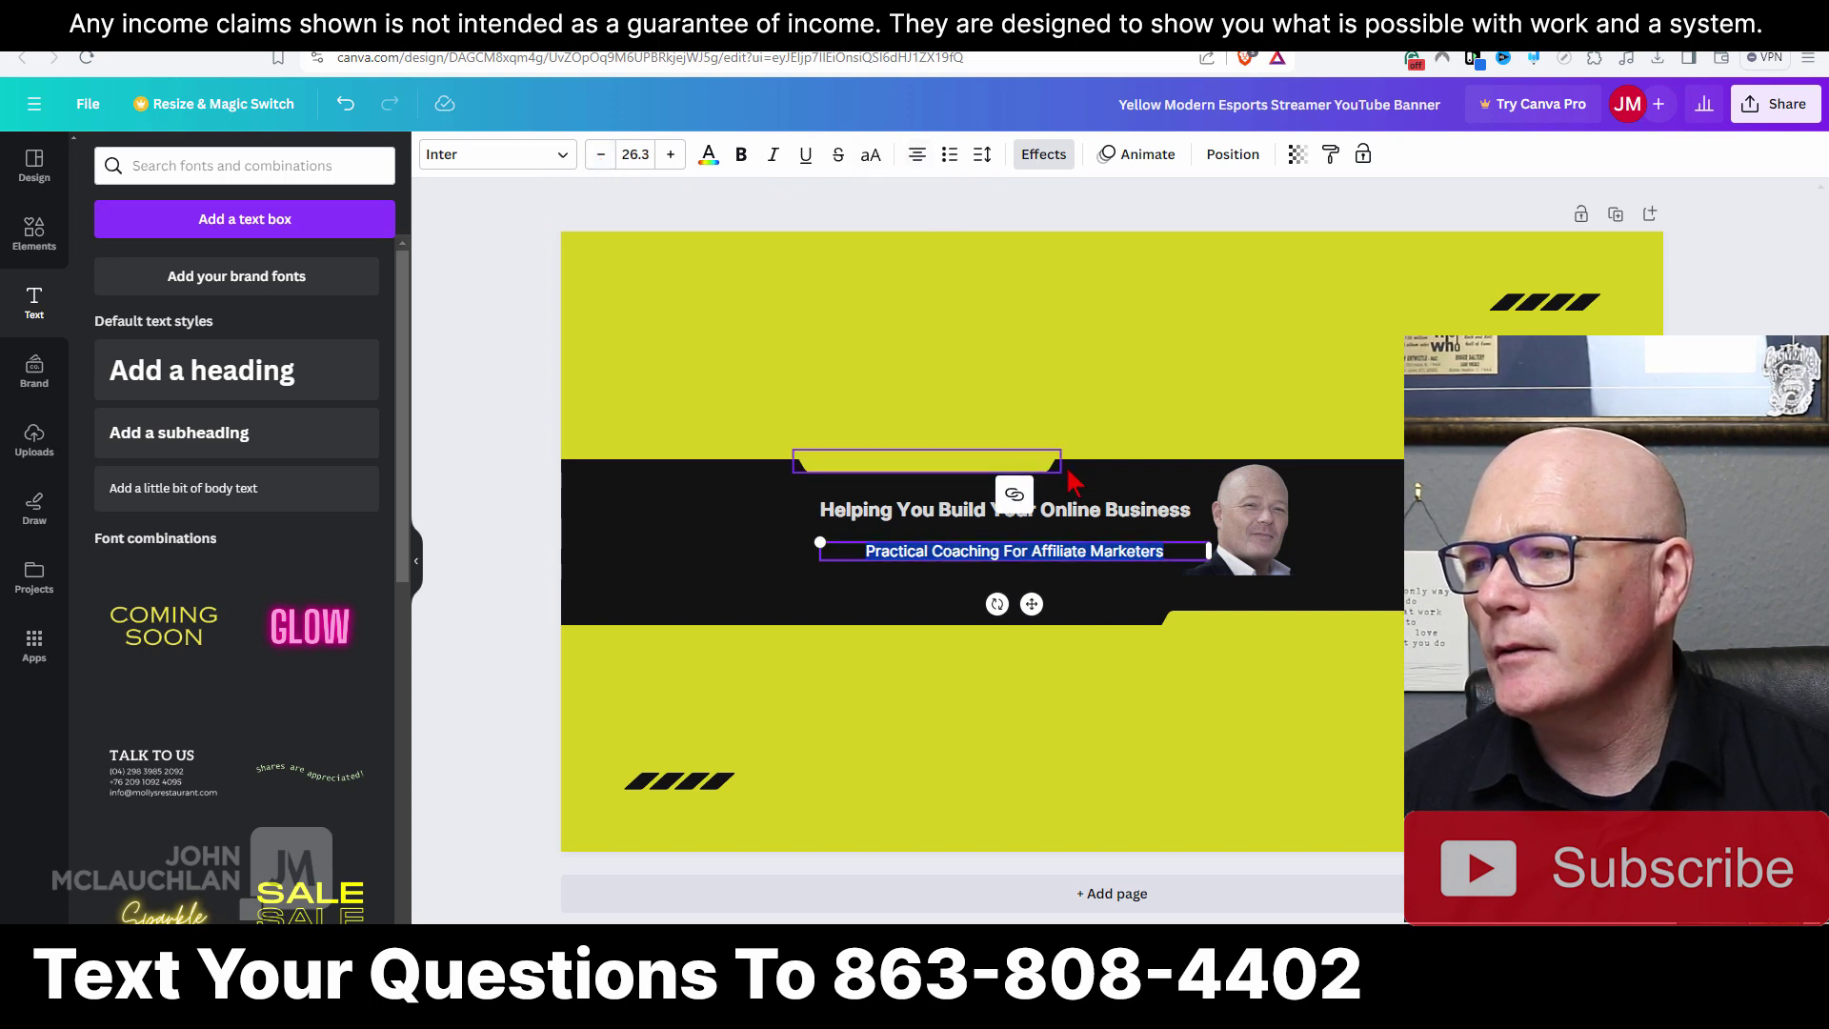
left_click(953, 509)
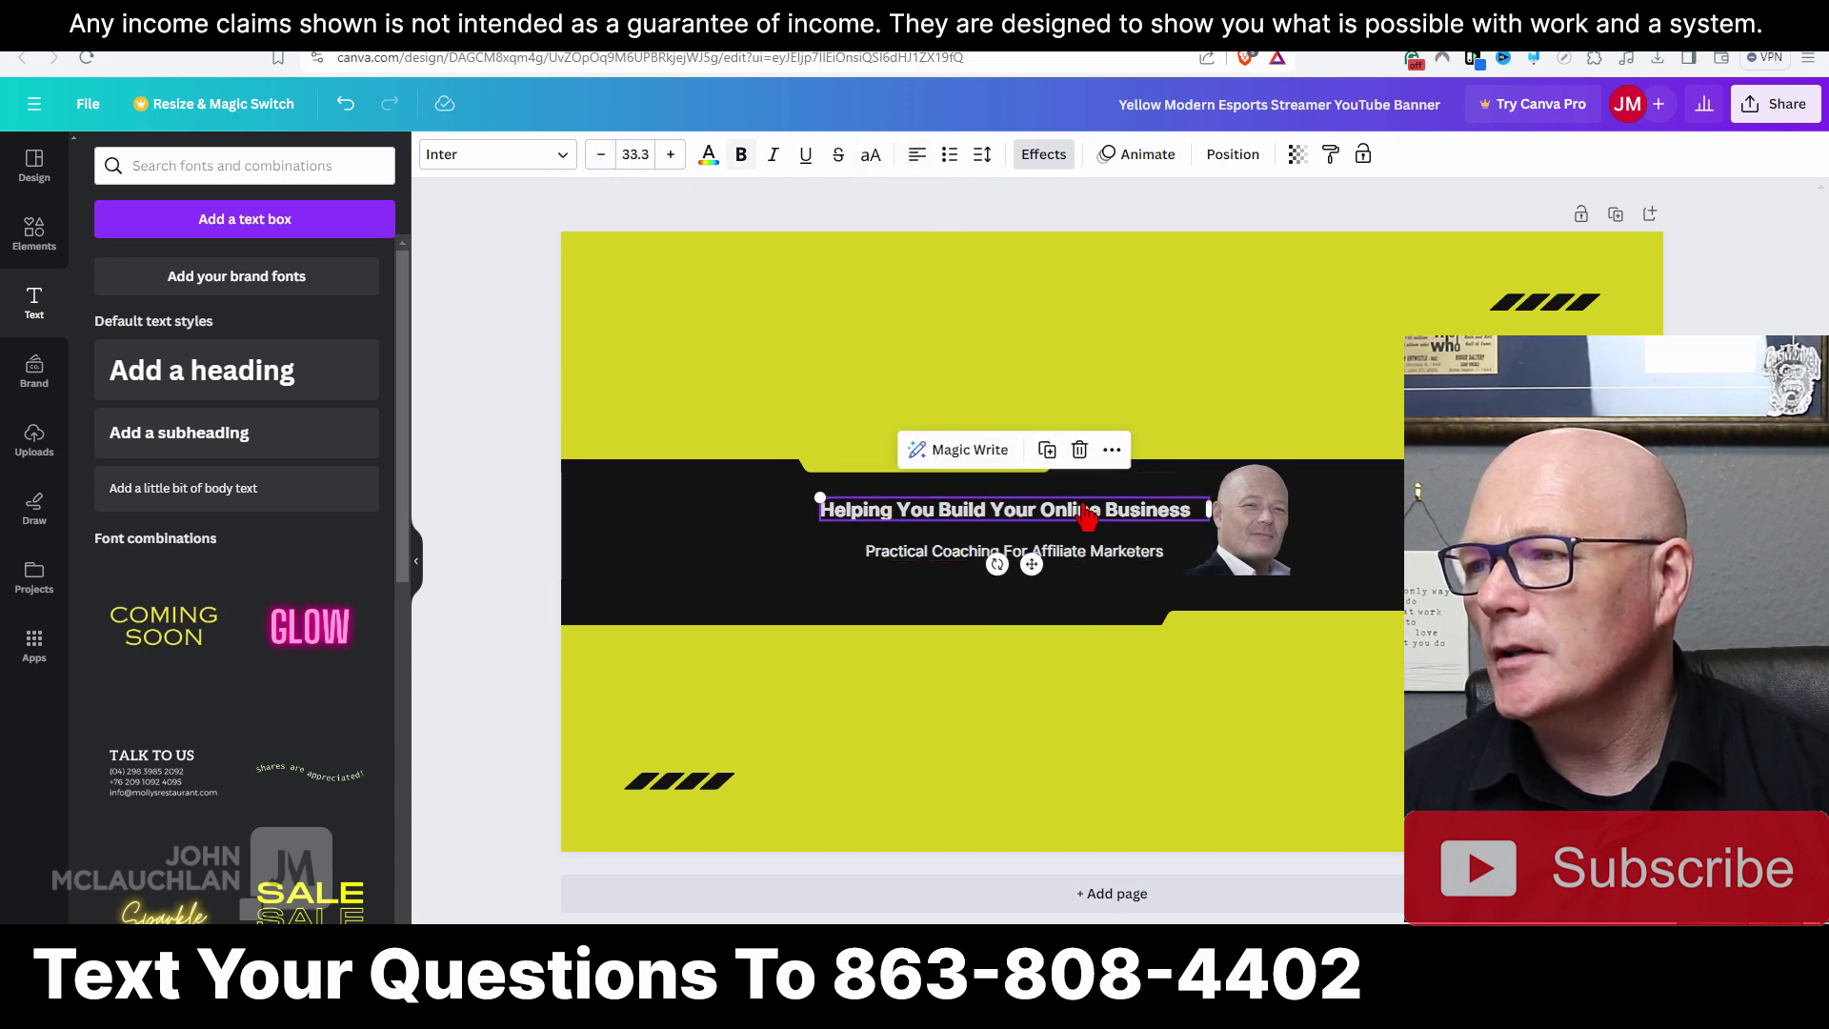
left_click(917, 155)
left_click(515, 381)
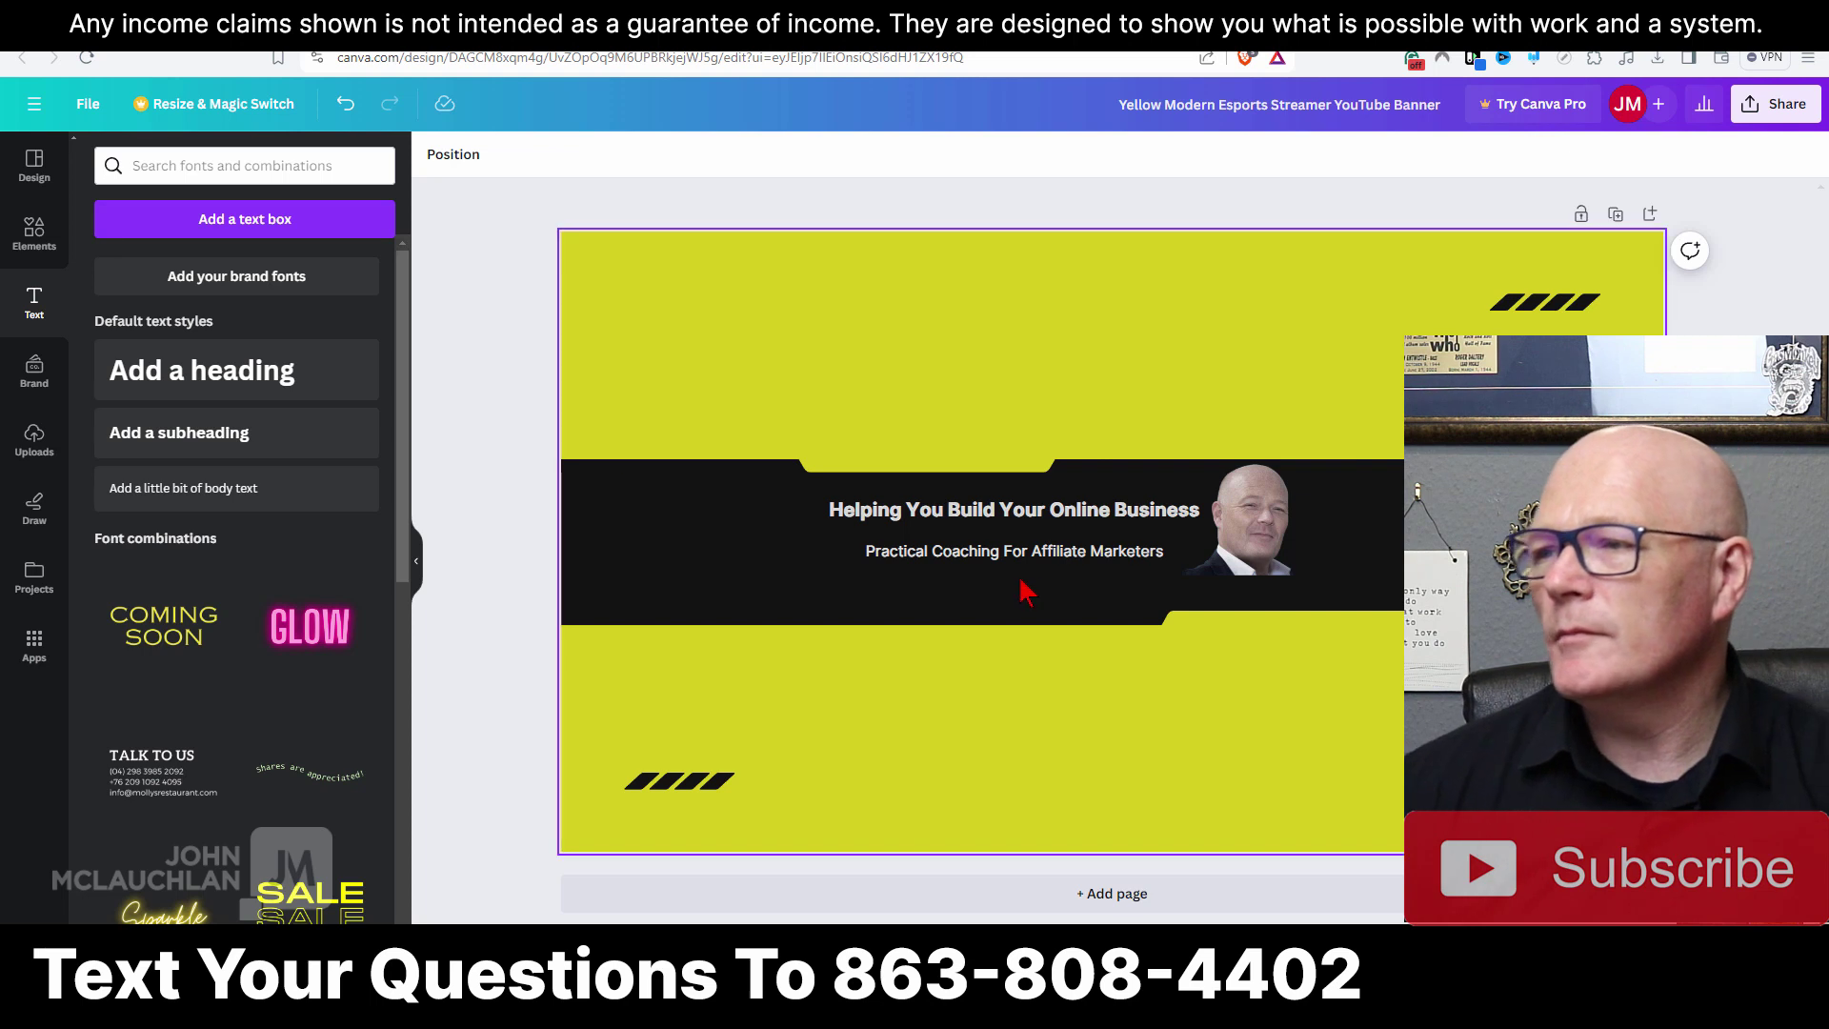
Move the "Helping You Build Your Online Business" heading slightly down, closer to the tagline.
left_click_drag(1032, 522, 1042, 558)
left_click(1042, 557)
left_click(1217, 670)
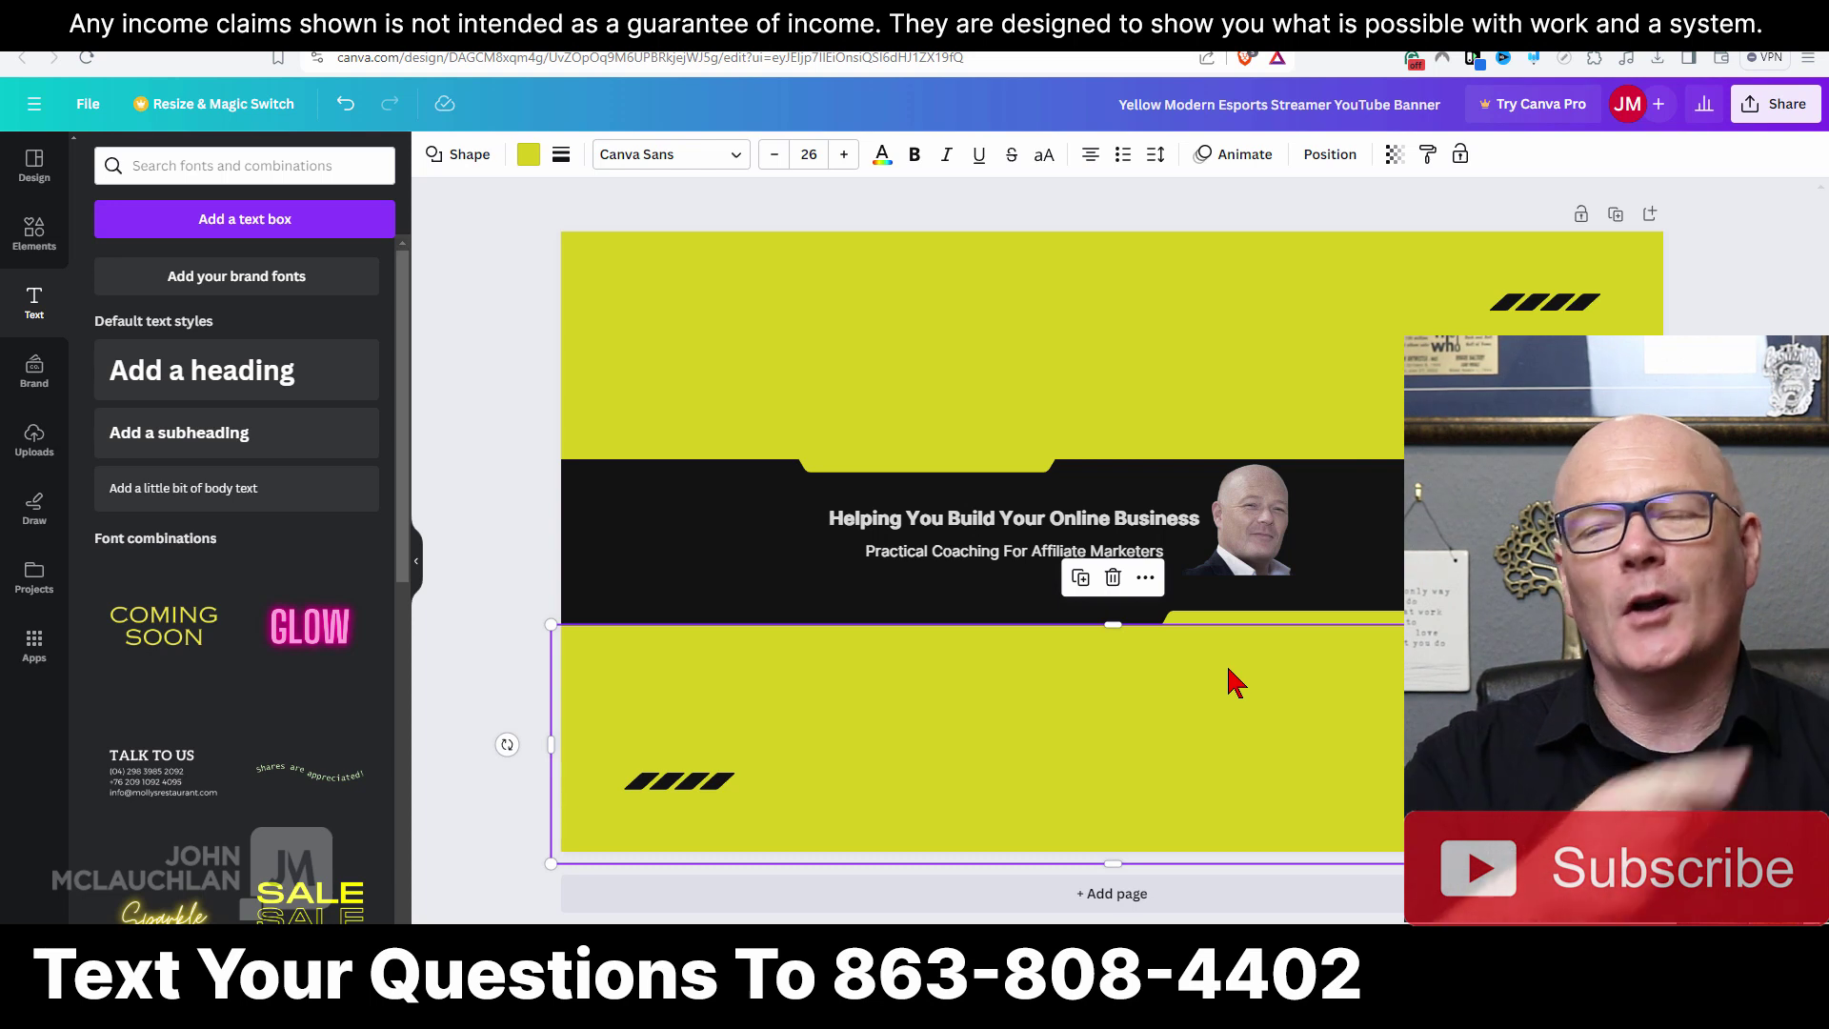
Flip the portrait photo horizontally and shift it slightly down and to the right, clear of the heading text.
left_click(1260, 541)
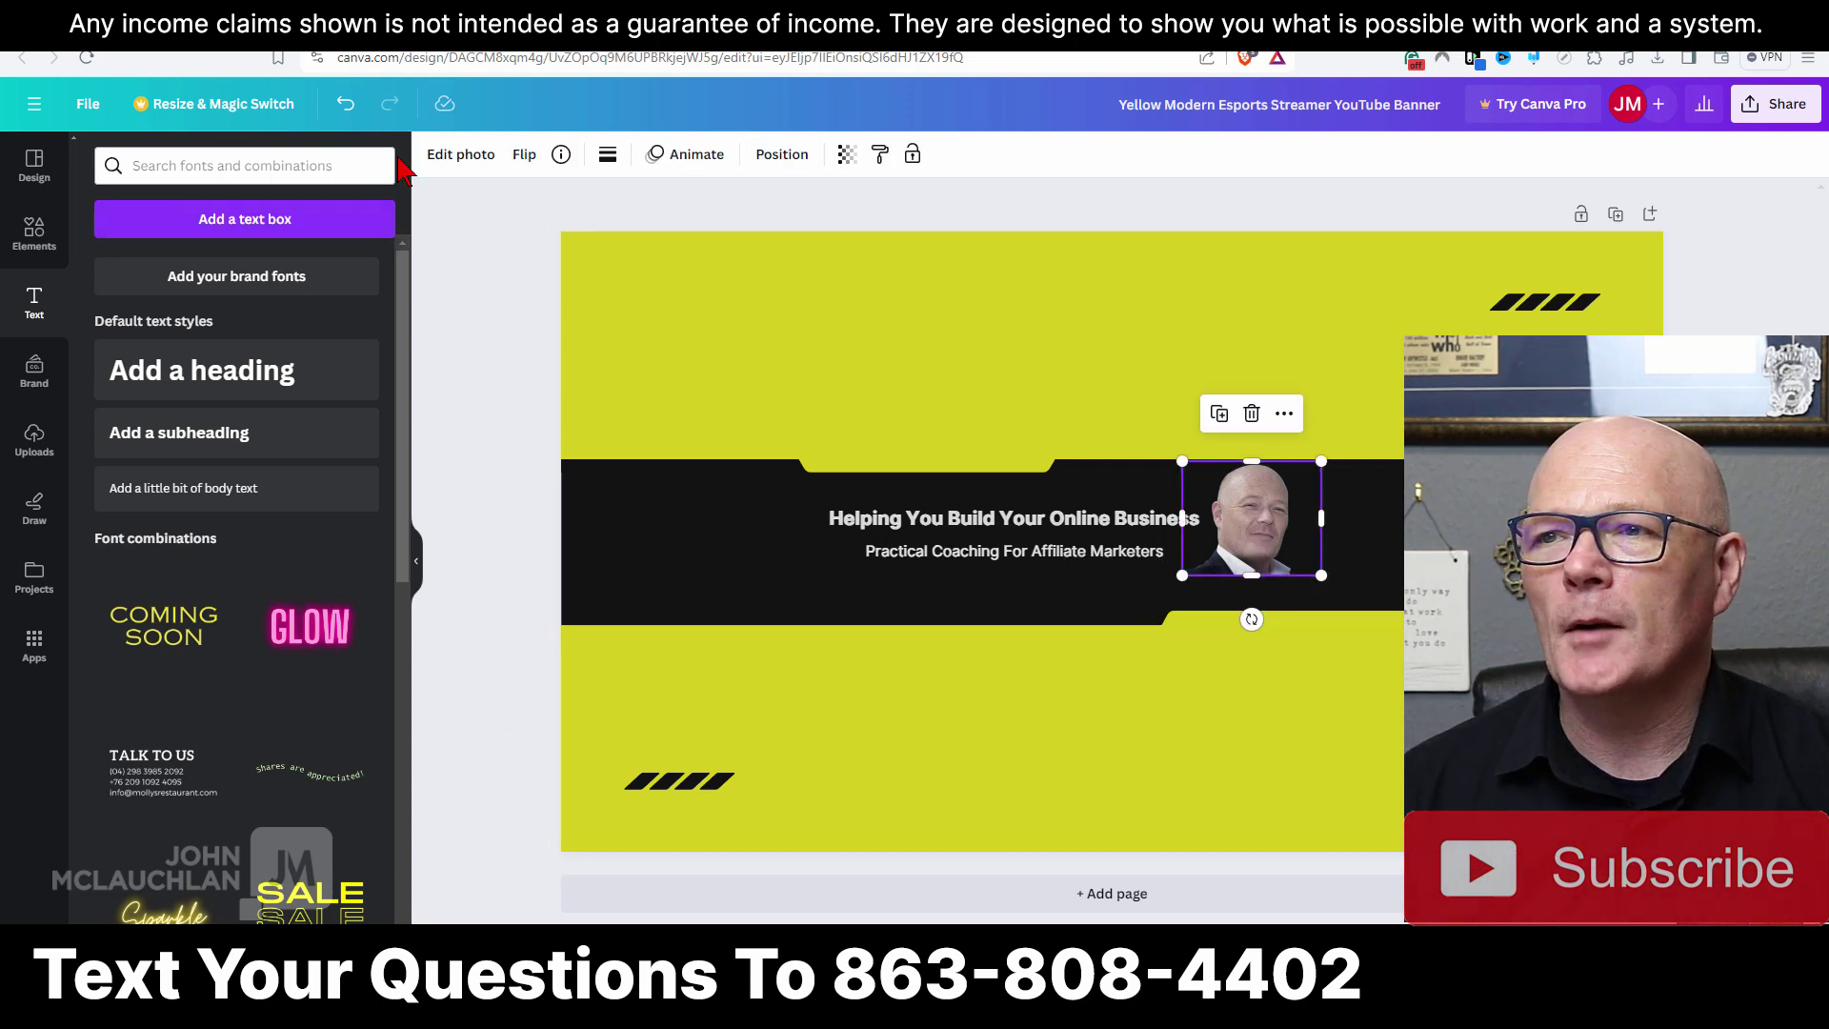
left_click(525, 157)
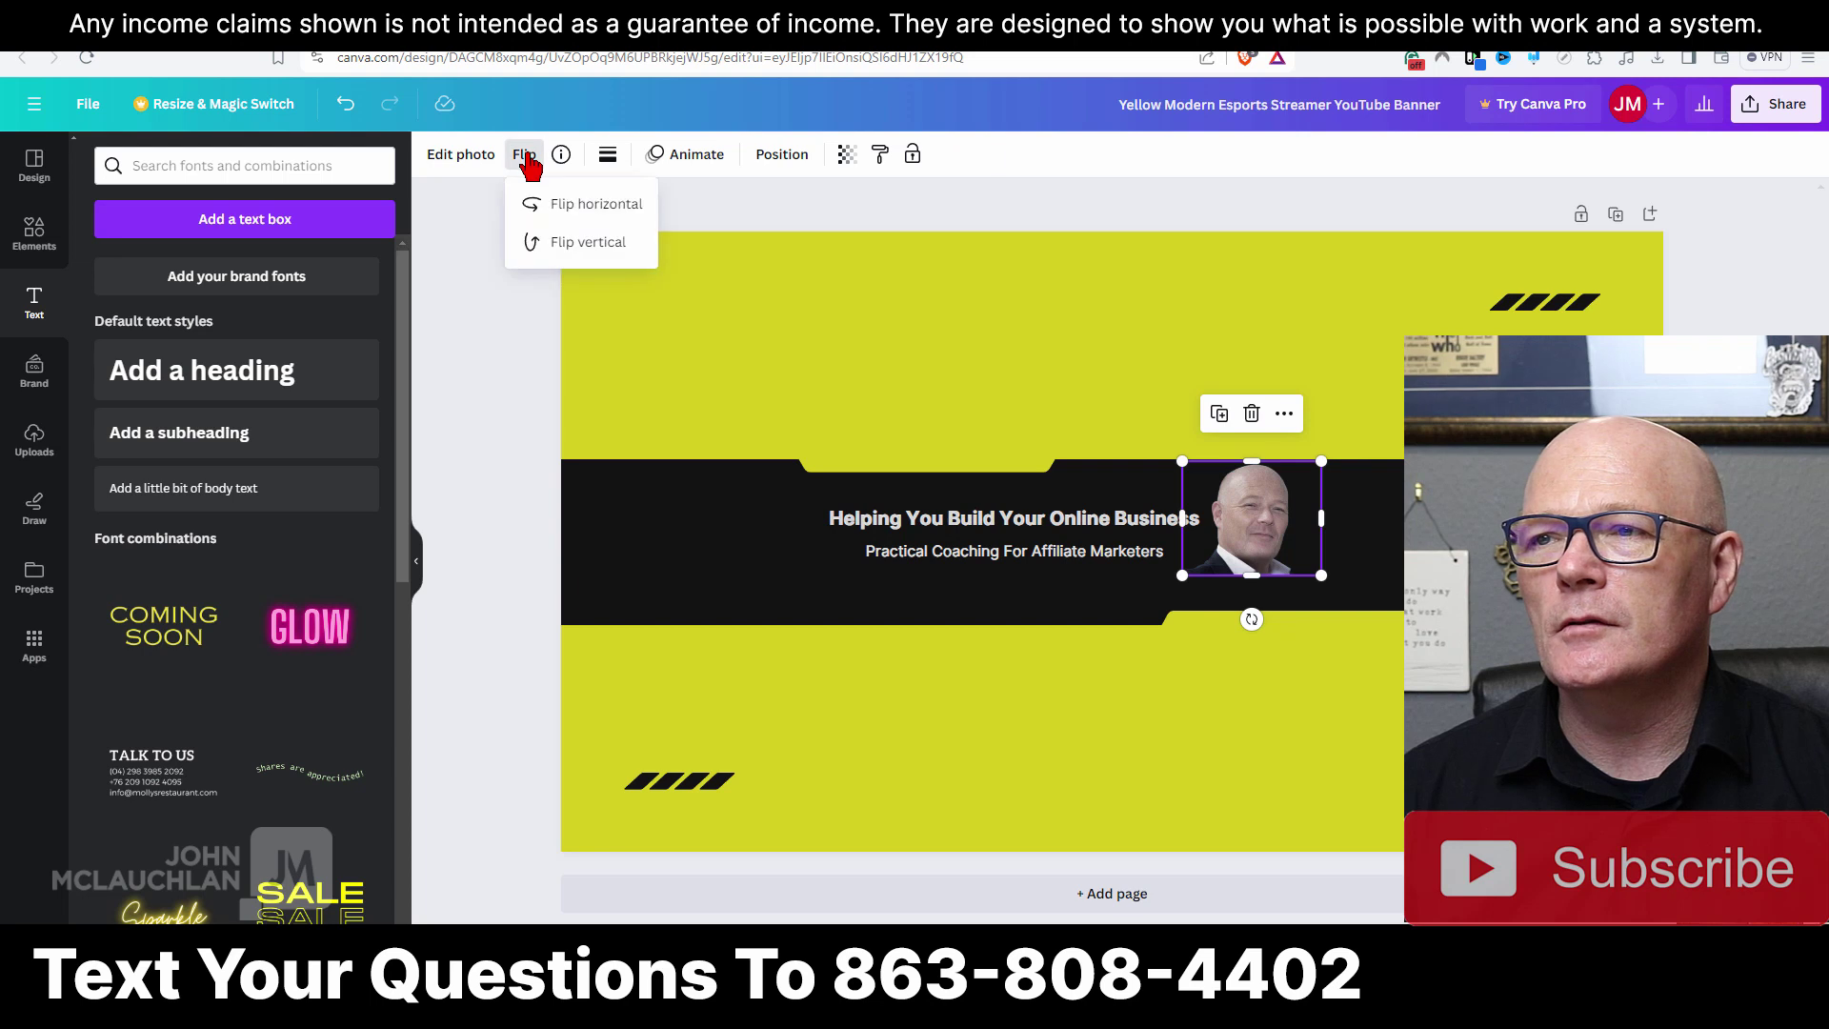
left_click(568, 204)
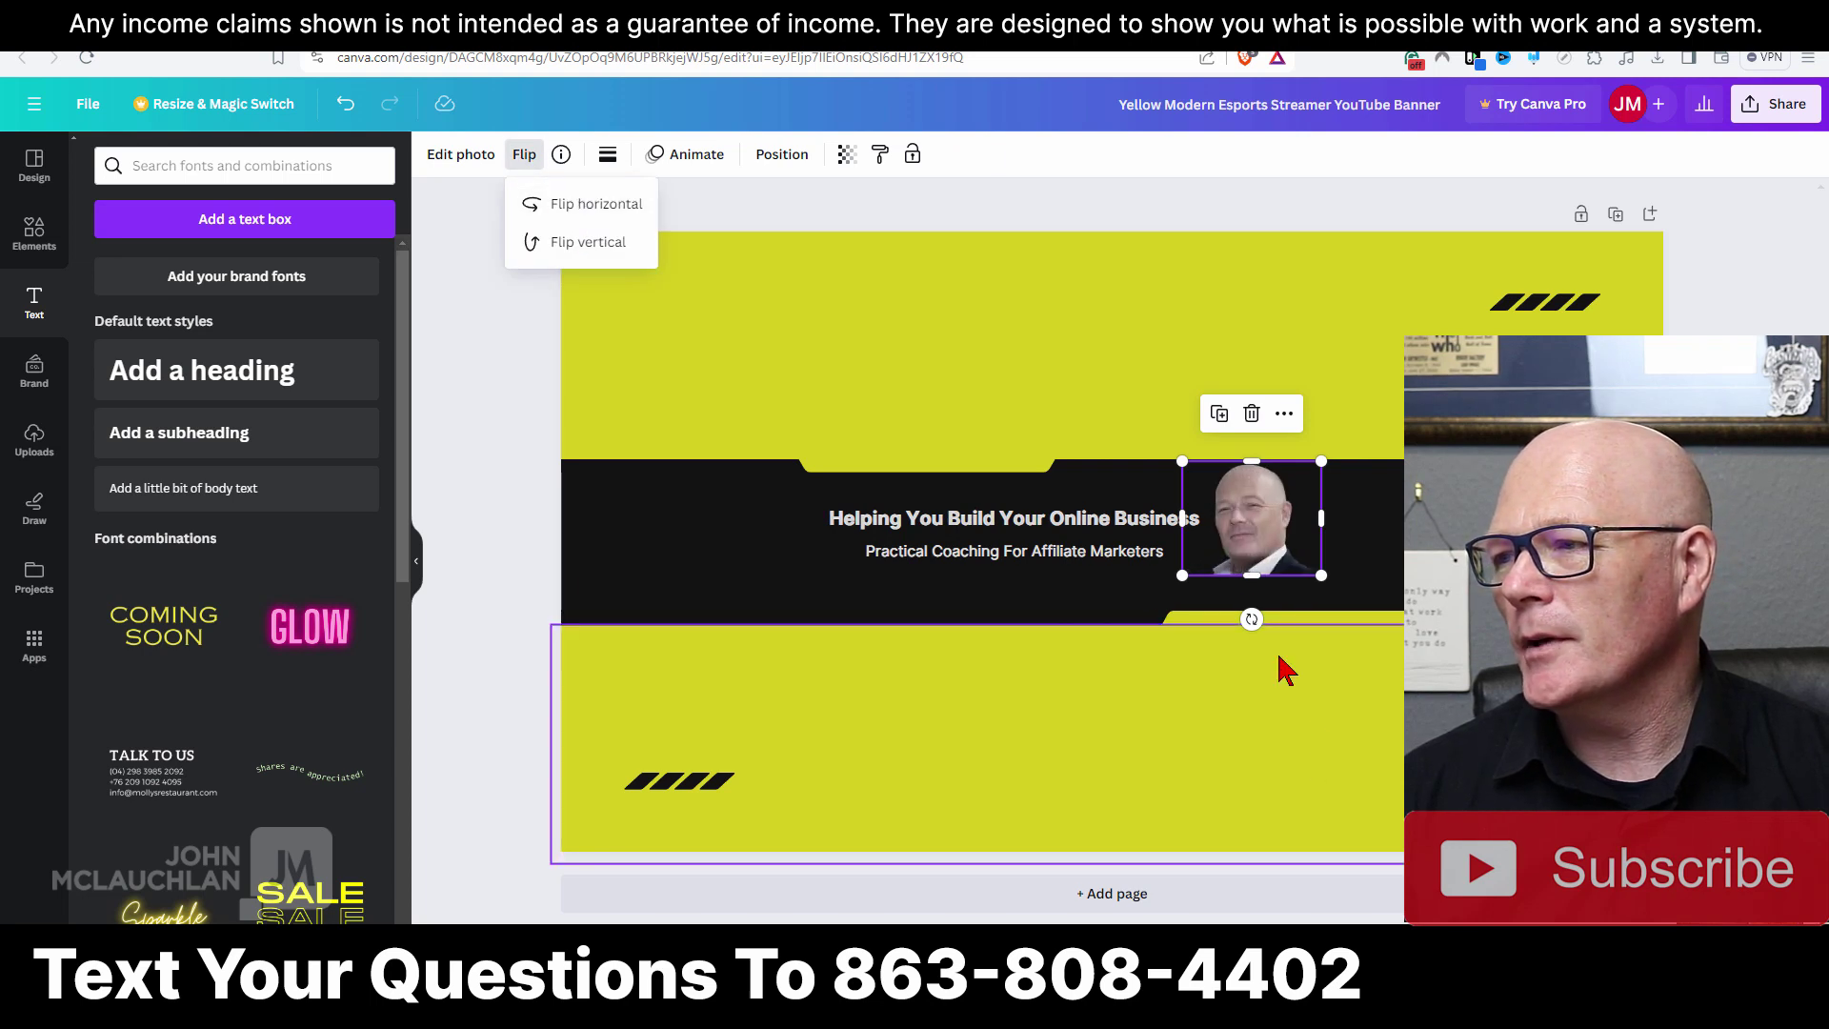
left_click(1320, 586)
left_click(1273, 565)
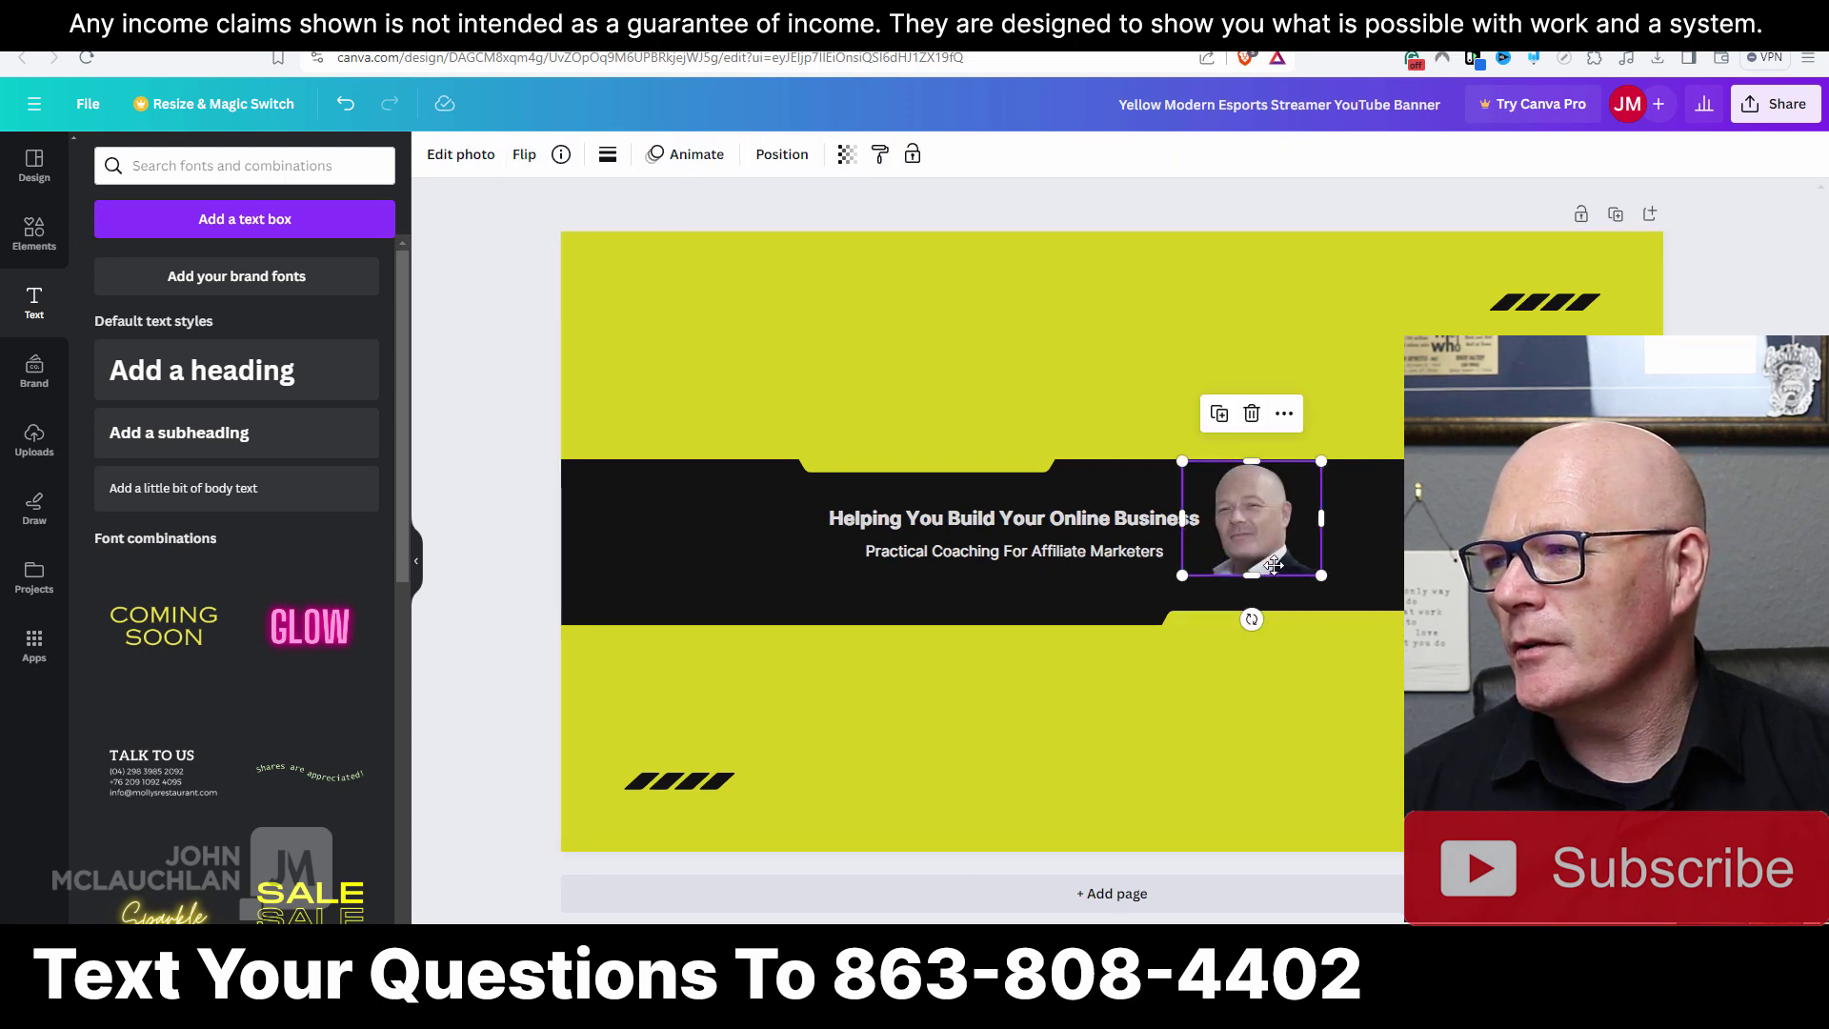
left_click_drag(1274, 565, 1284, 573)
left_click(1303, 738)
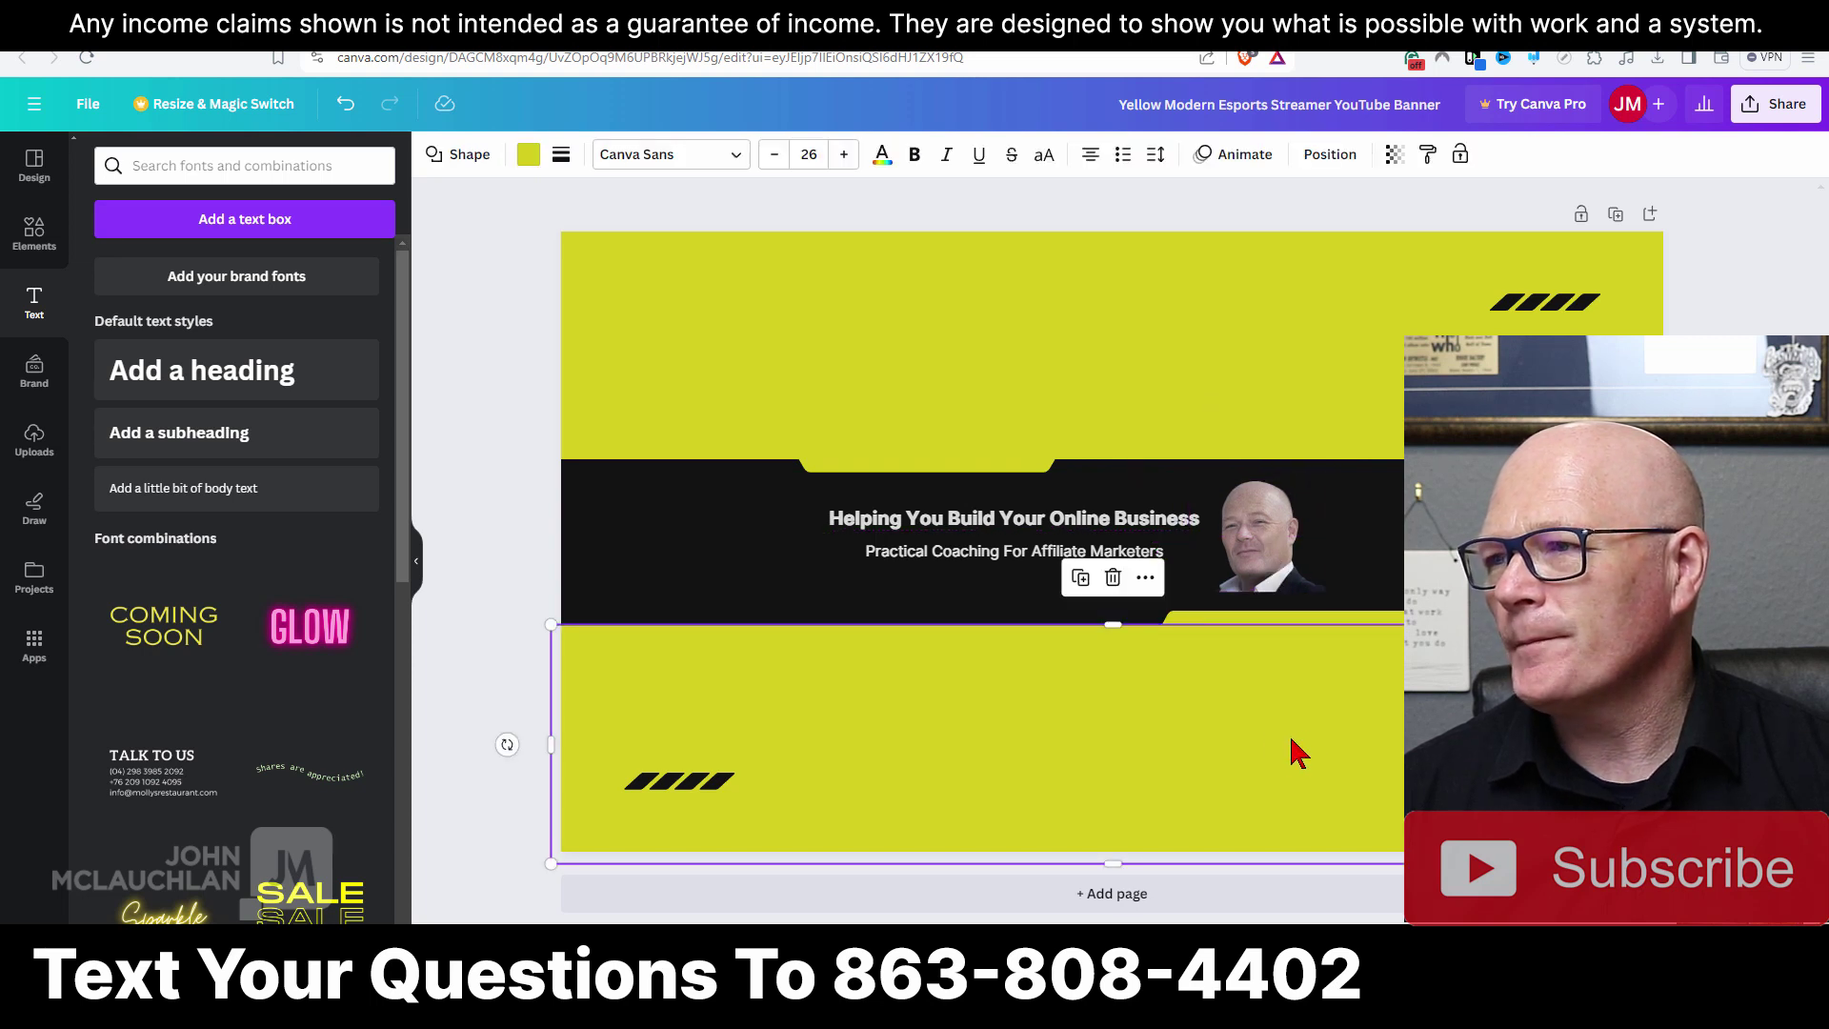
left_click(522, 562)
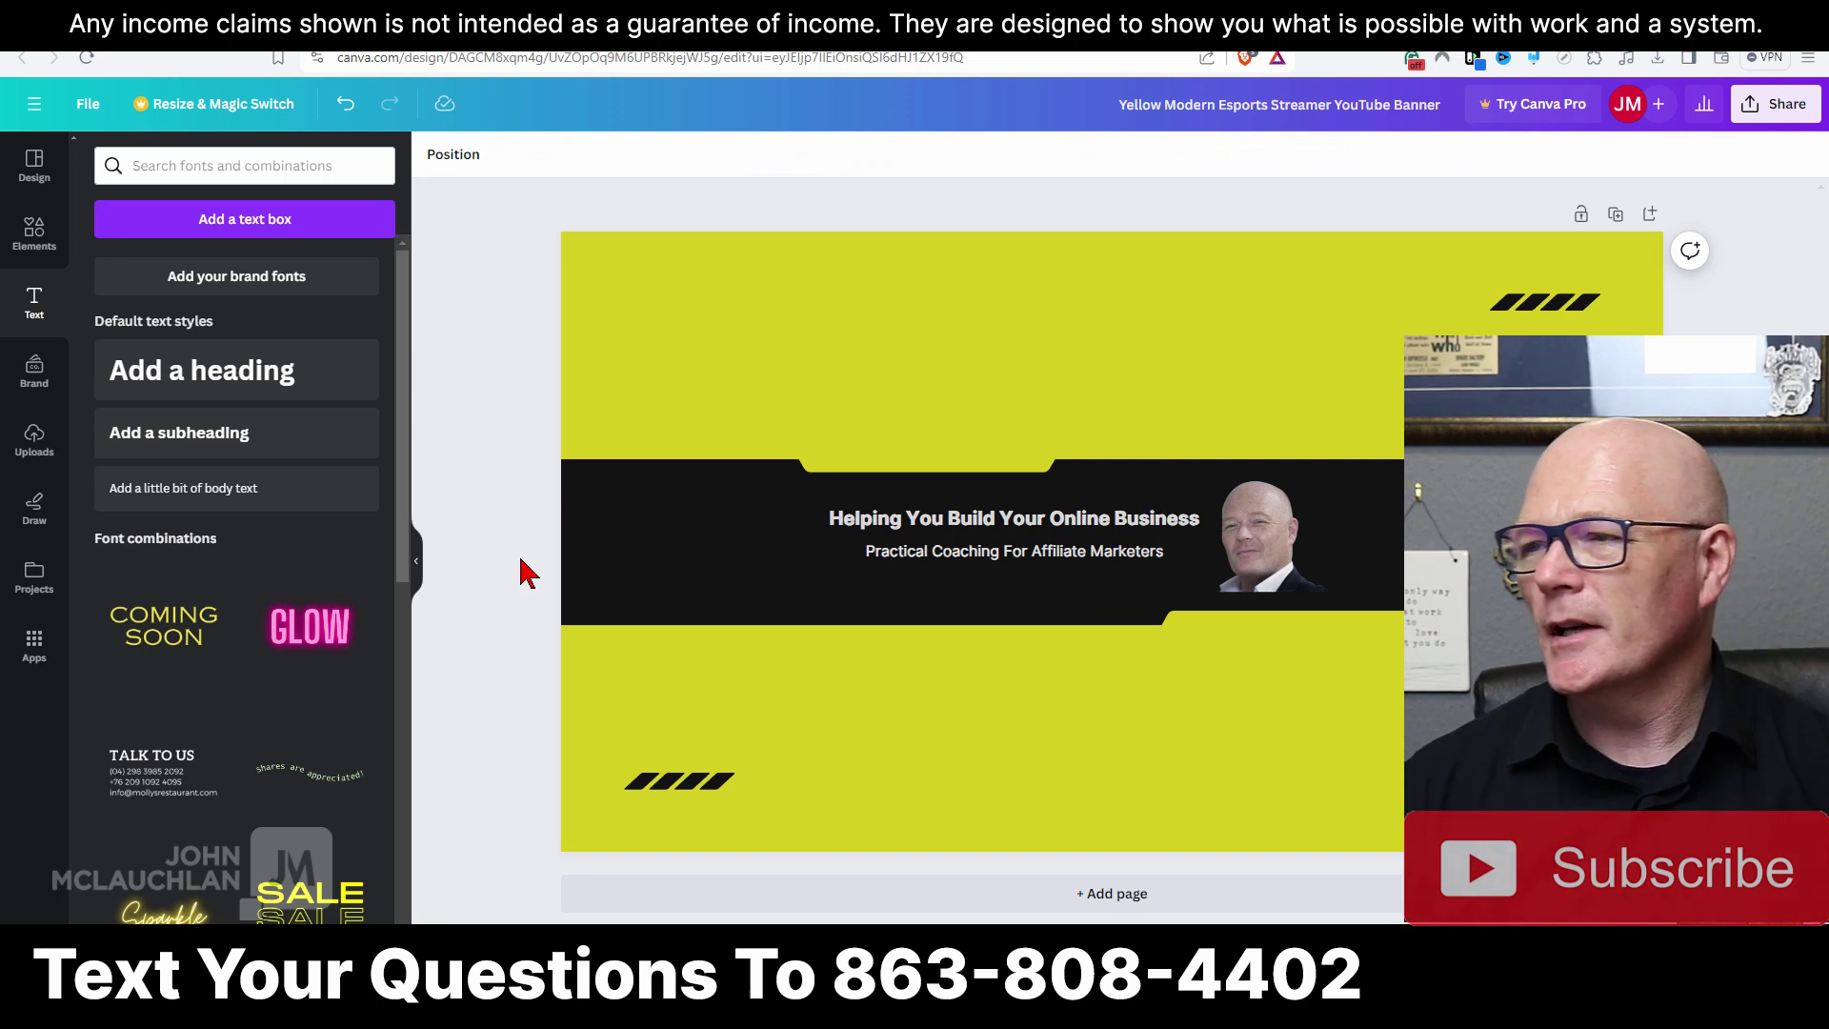
Lower the tagline and the heading slightly so both lines sit beside the portrait in the black band.
left_click_drag(1065, 563, 1065, 582)
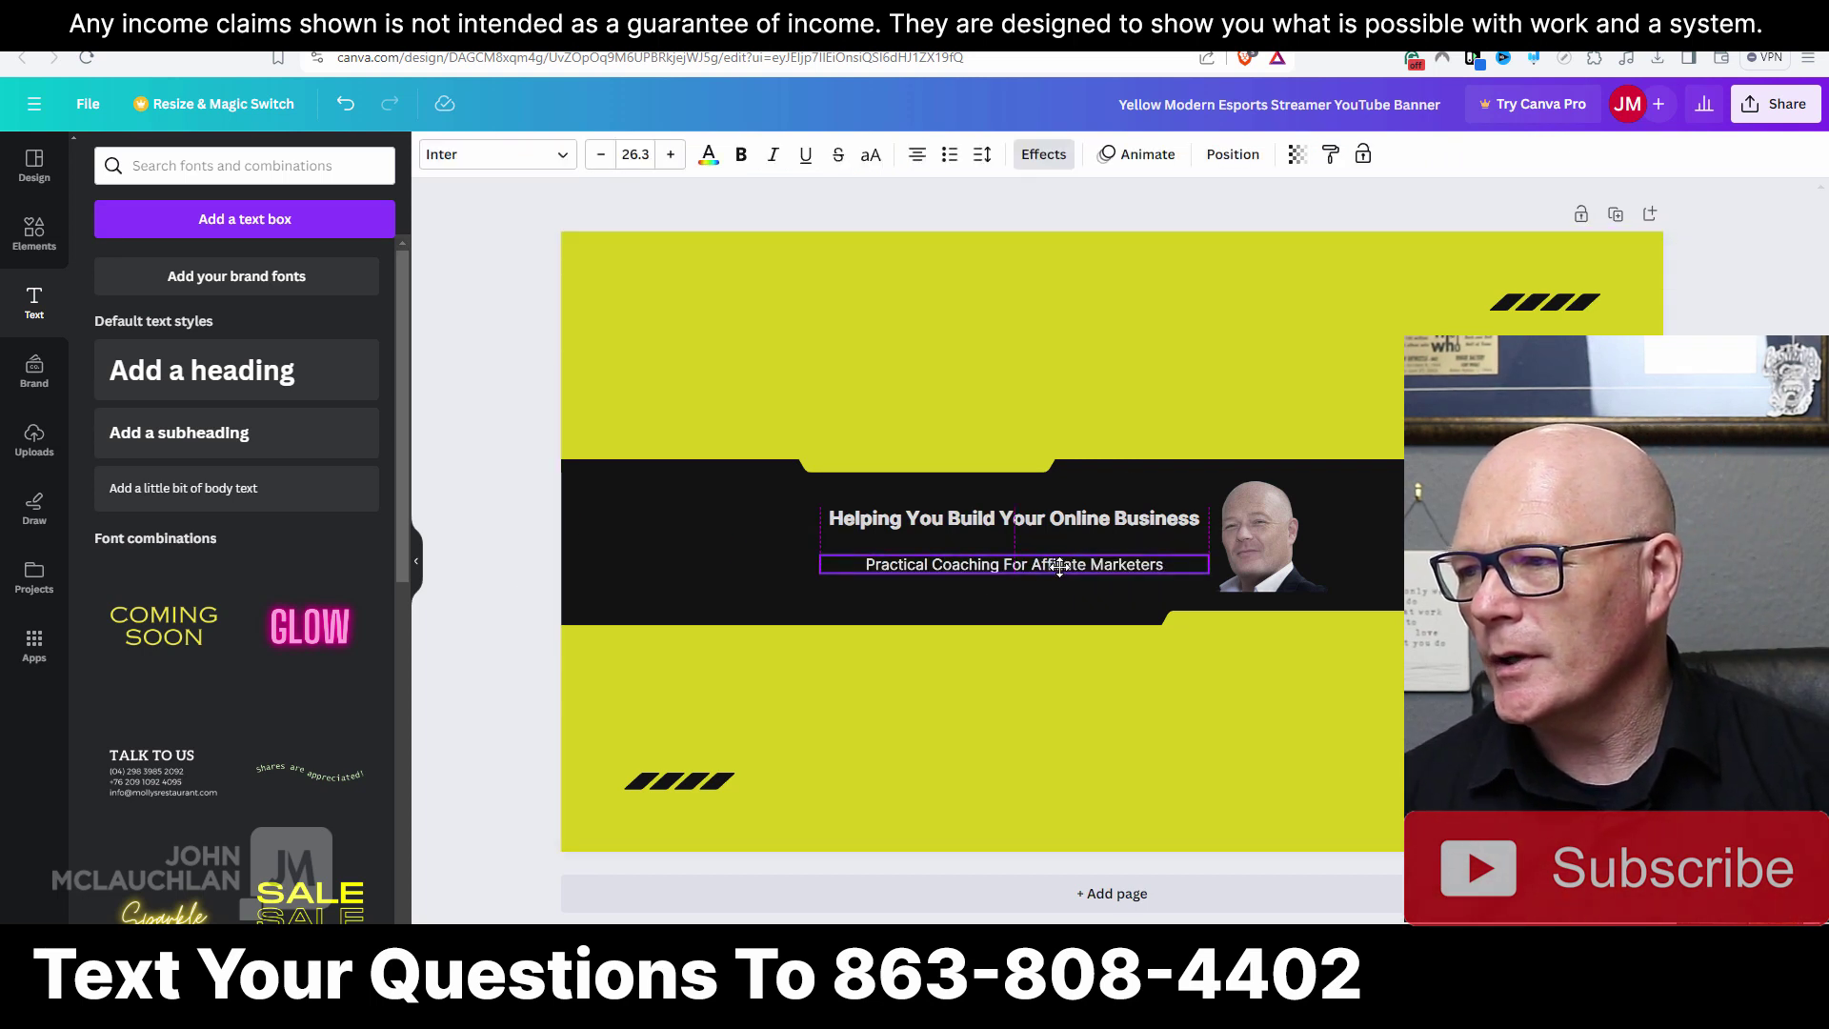
left_click(896, 524)
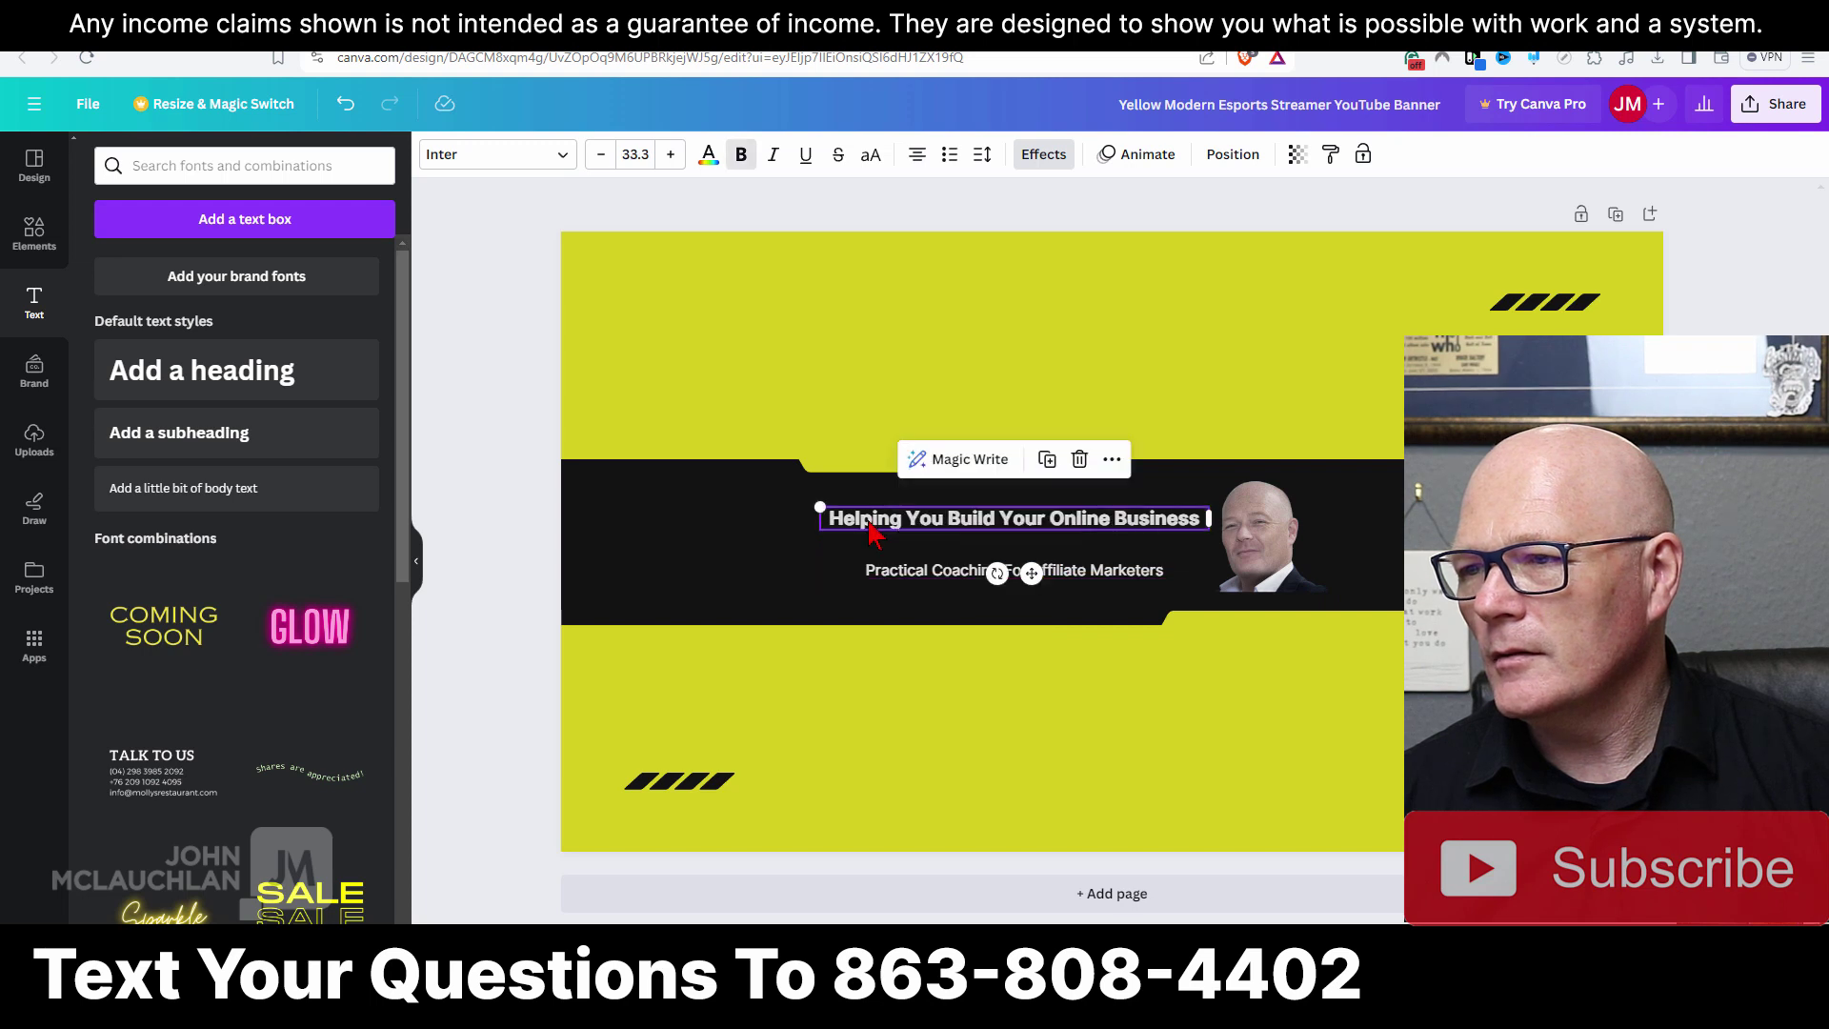
left_click_drag(895, 524, 868, 533)
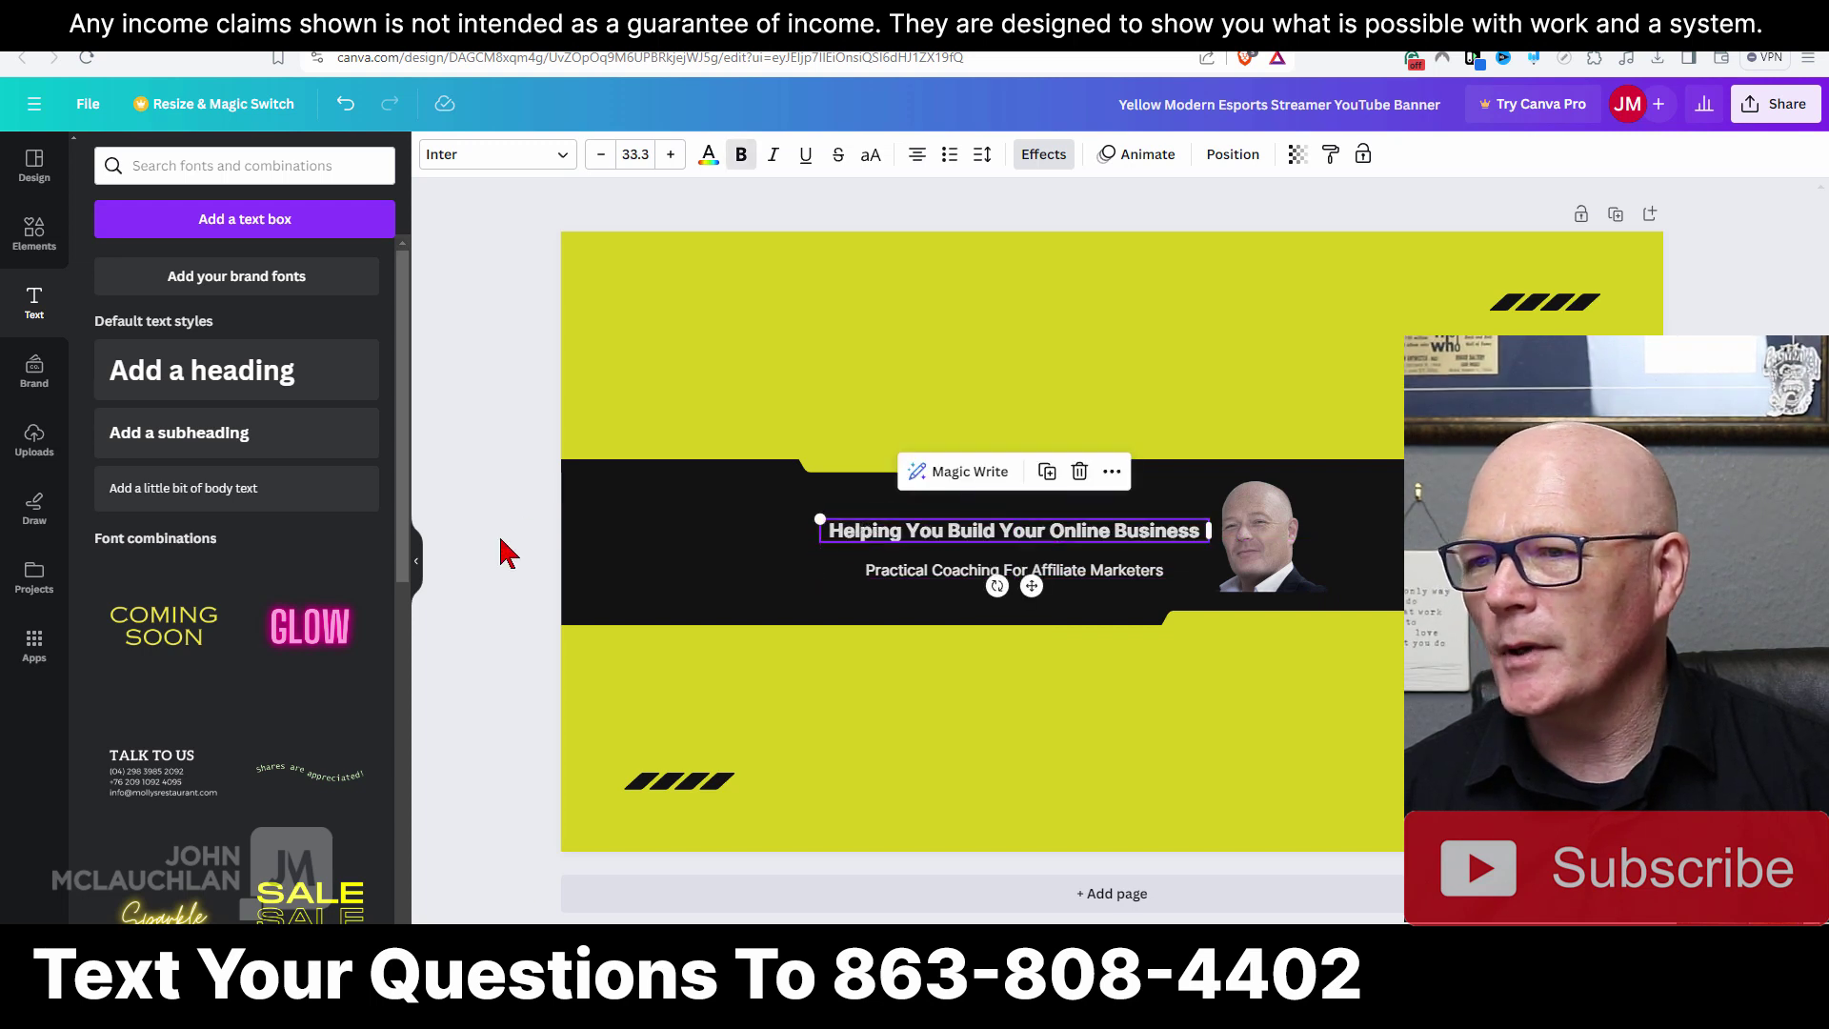
left_click(497, 556)
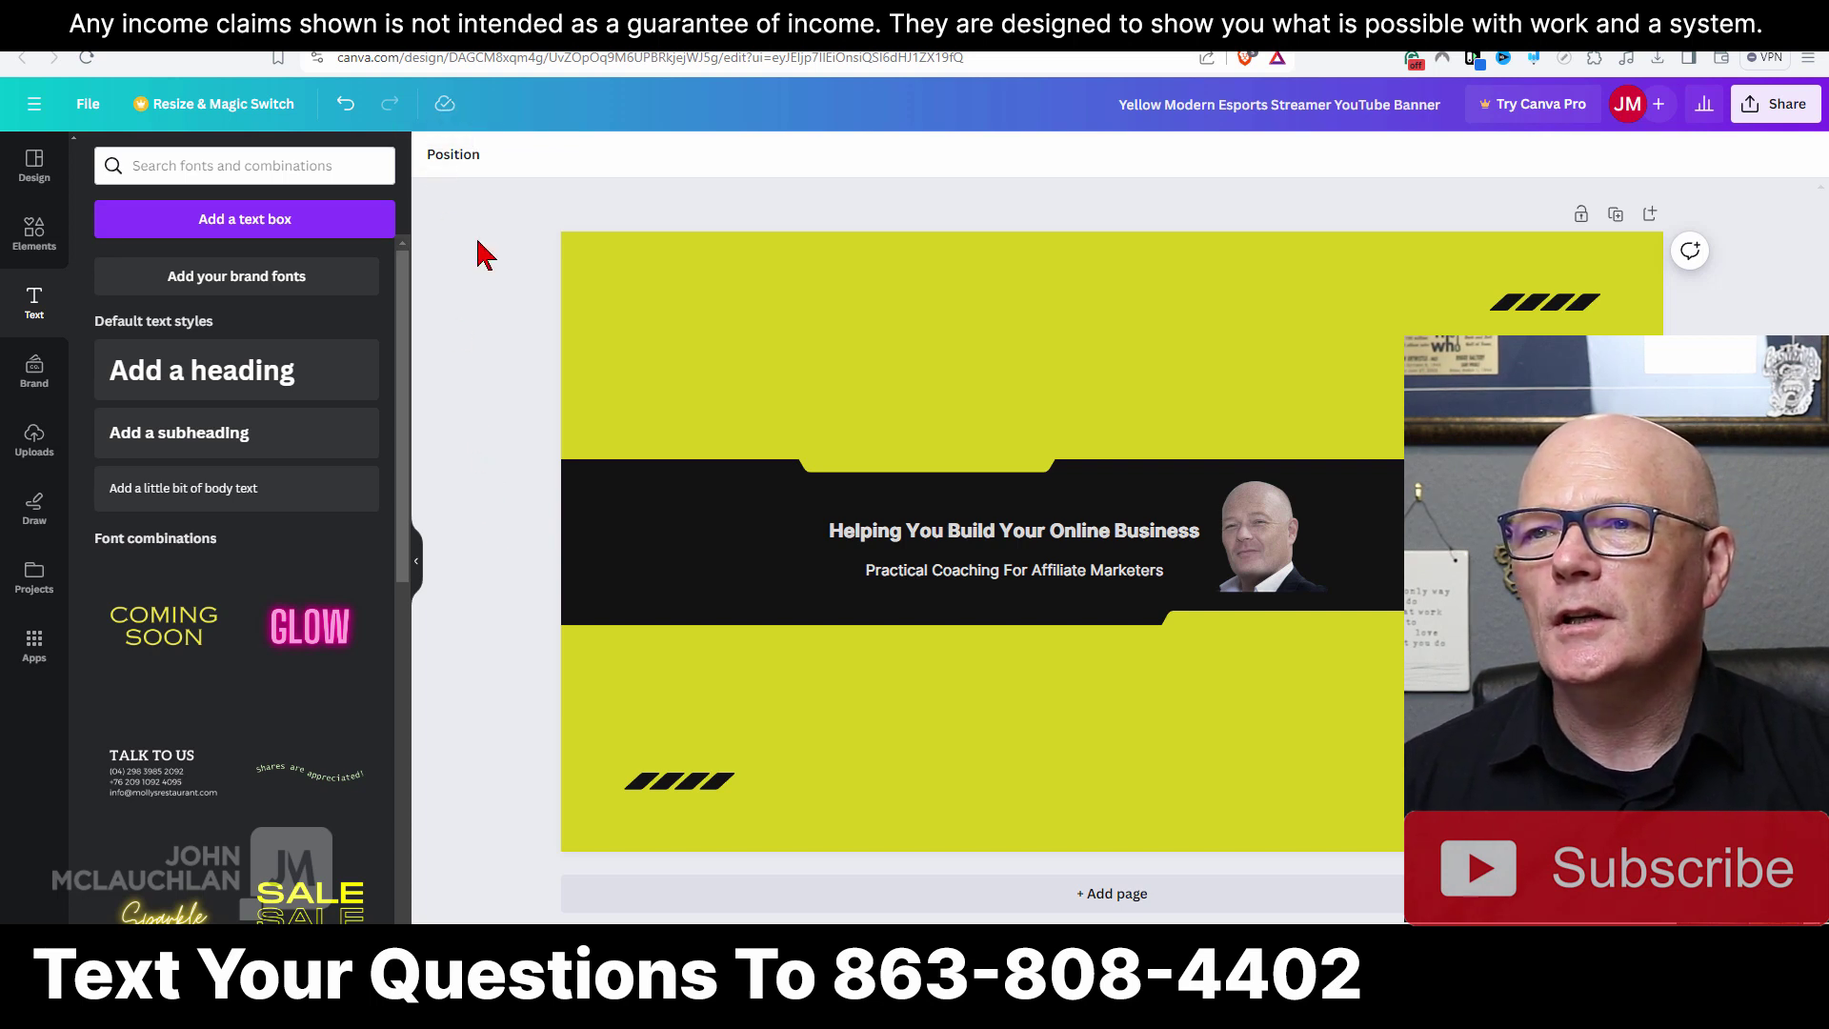
Download the banner as a PNG, saving it as Yellow Modern Esports Streamer YouTube Banner.
left_click(1777, 119)
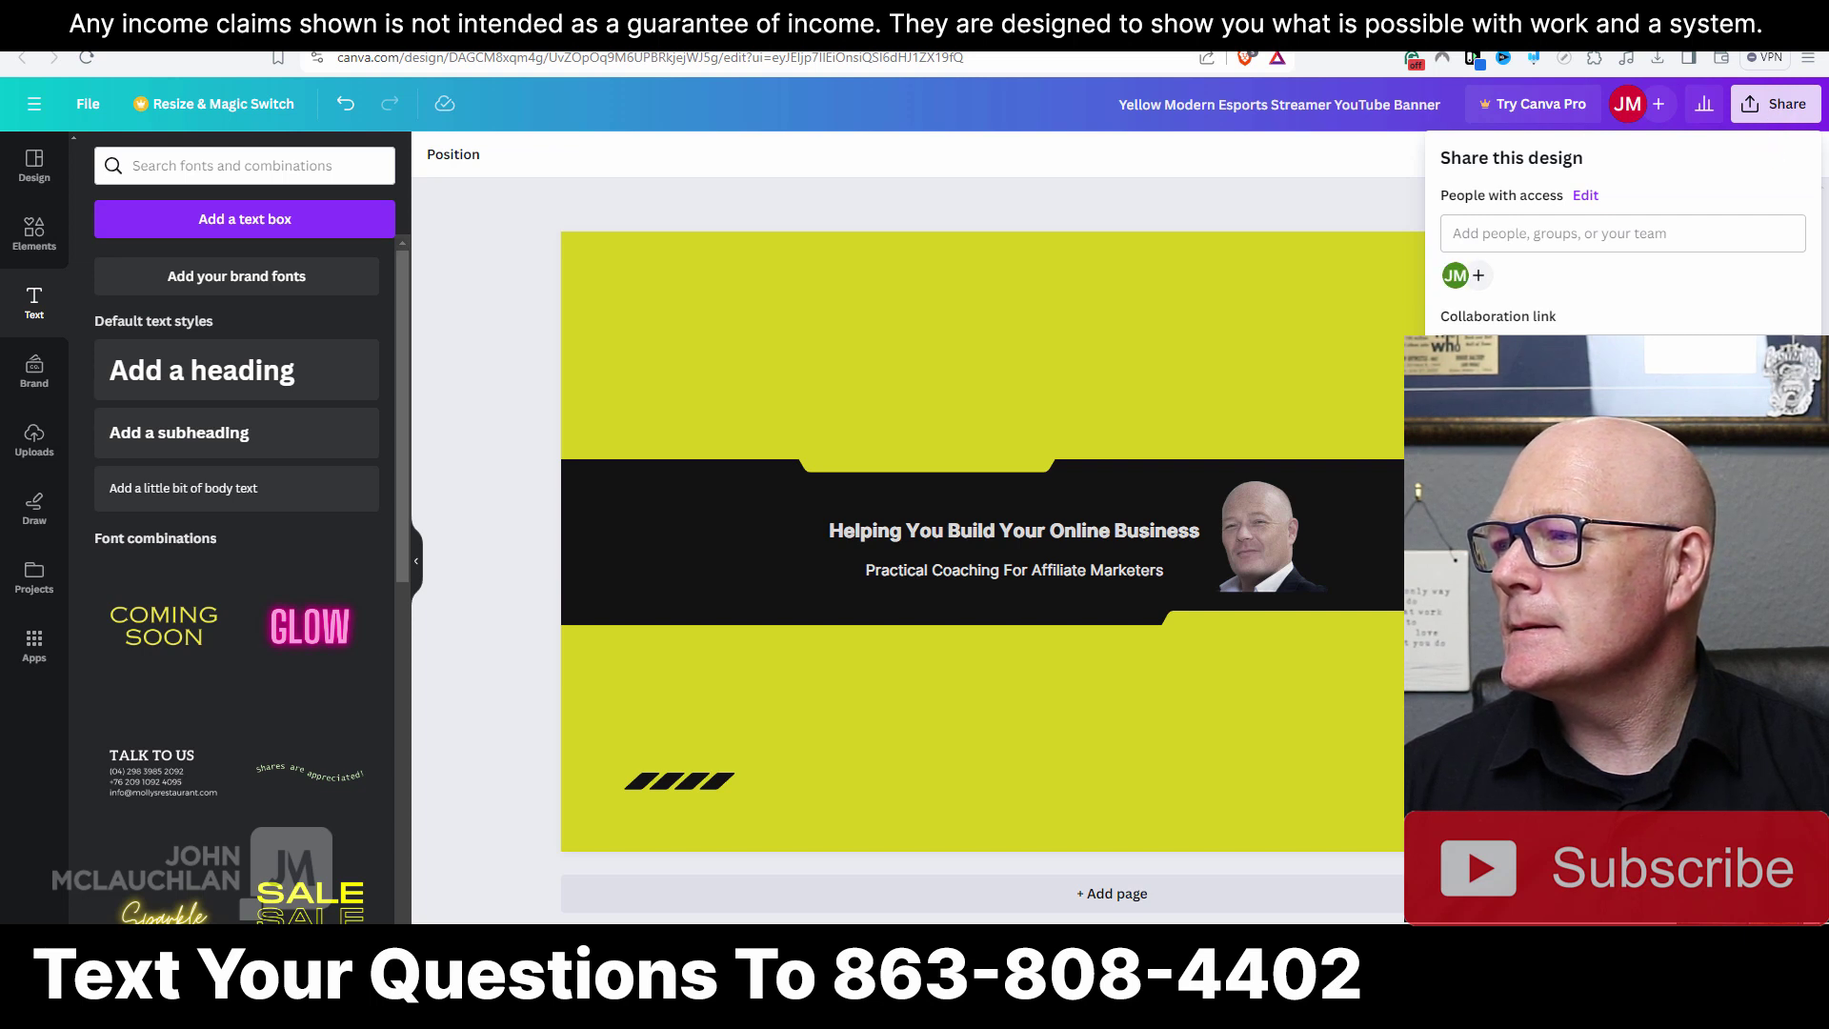
left_click(897, 175)
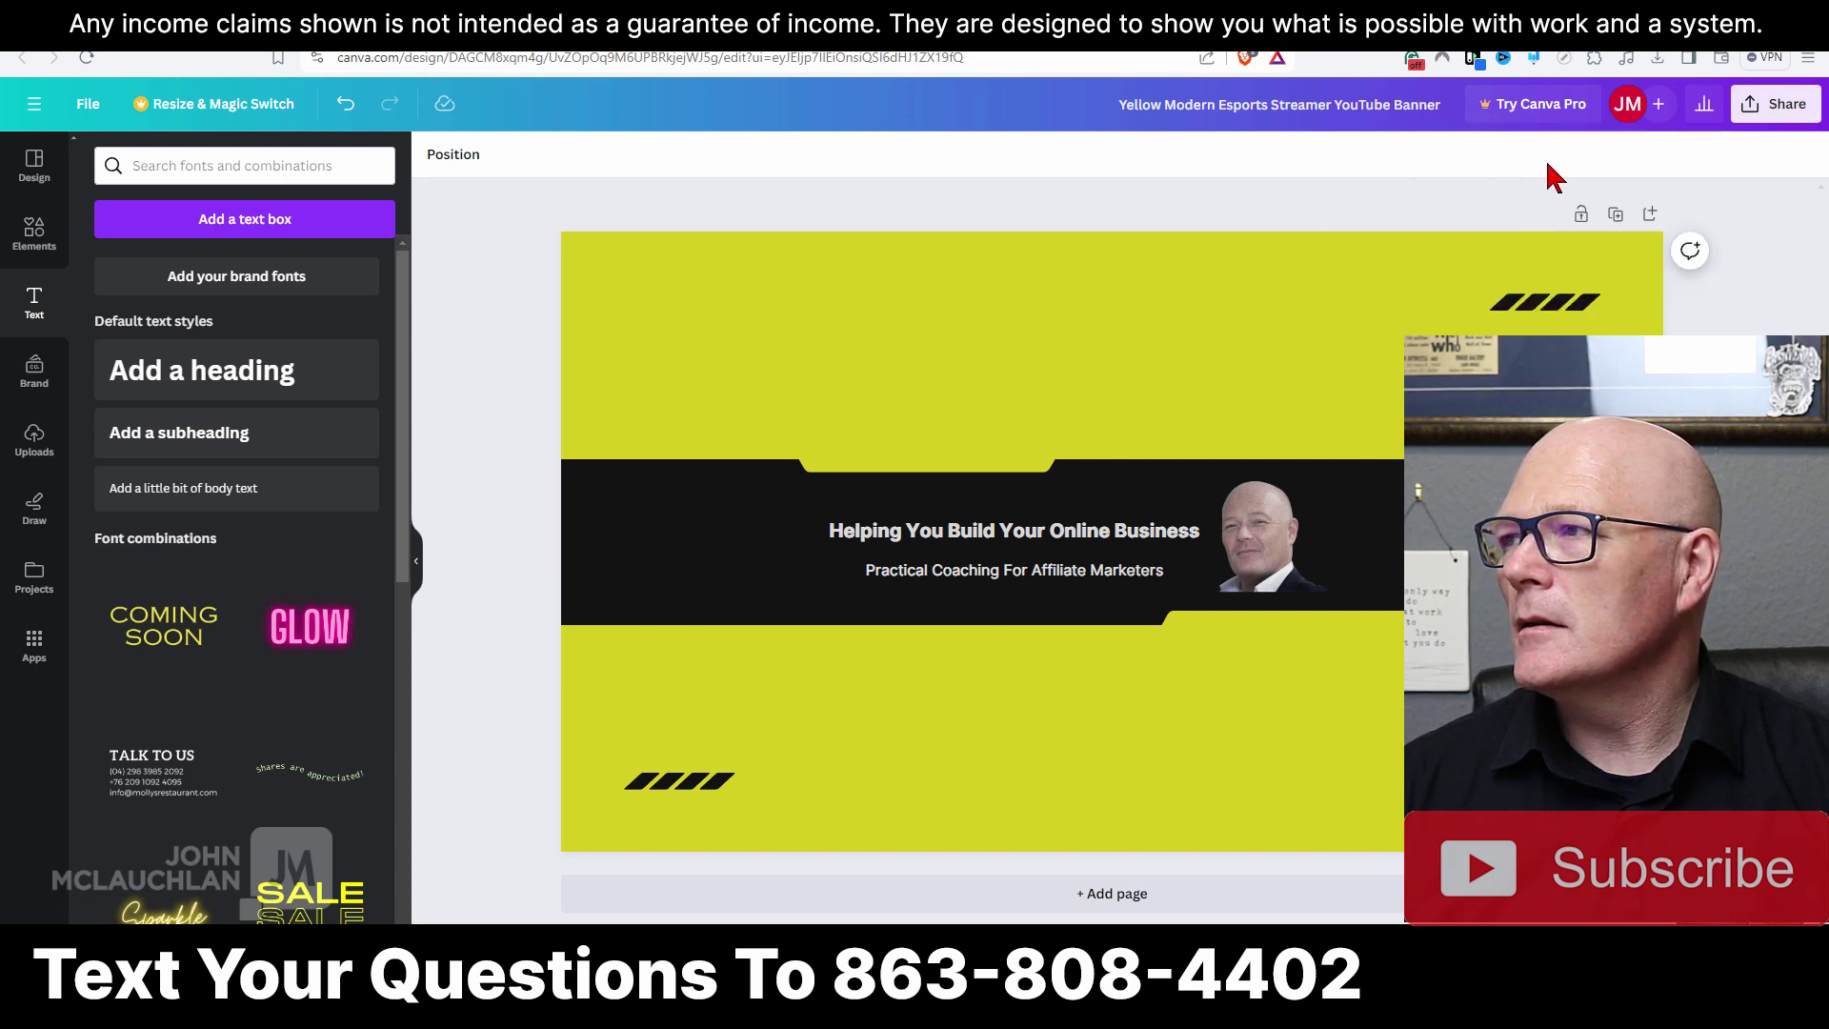
left_click(1776, 110)
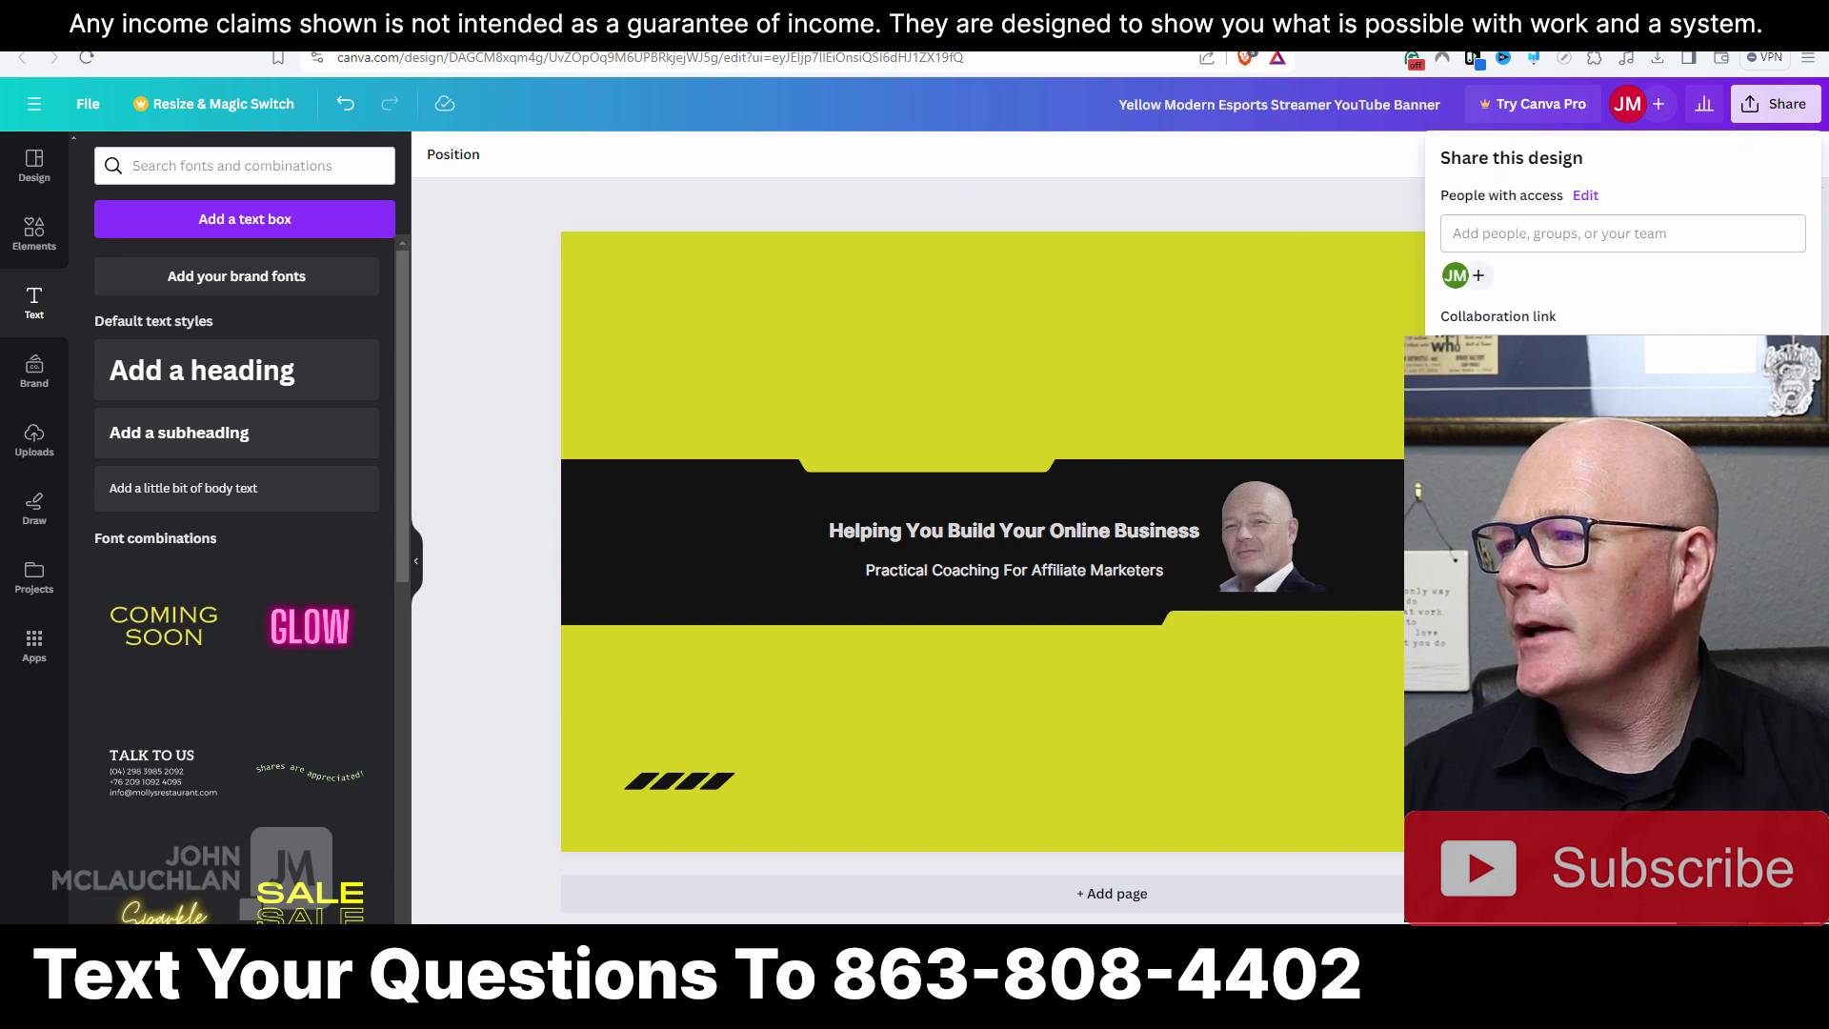
left_click(1535, 585)
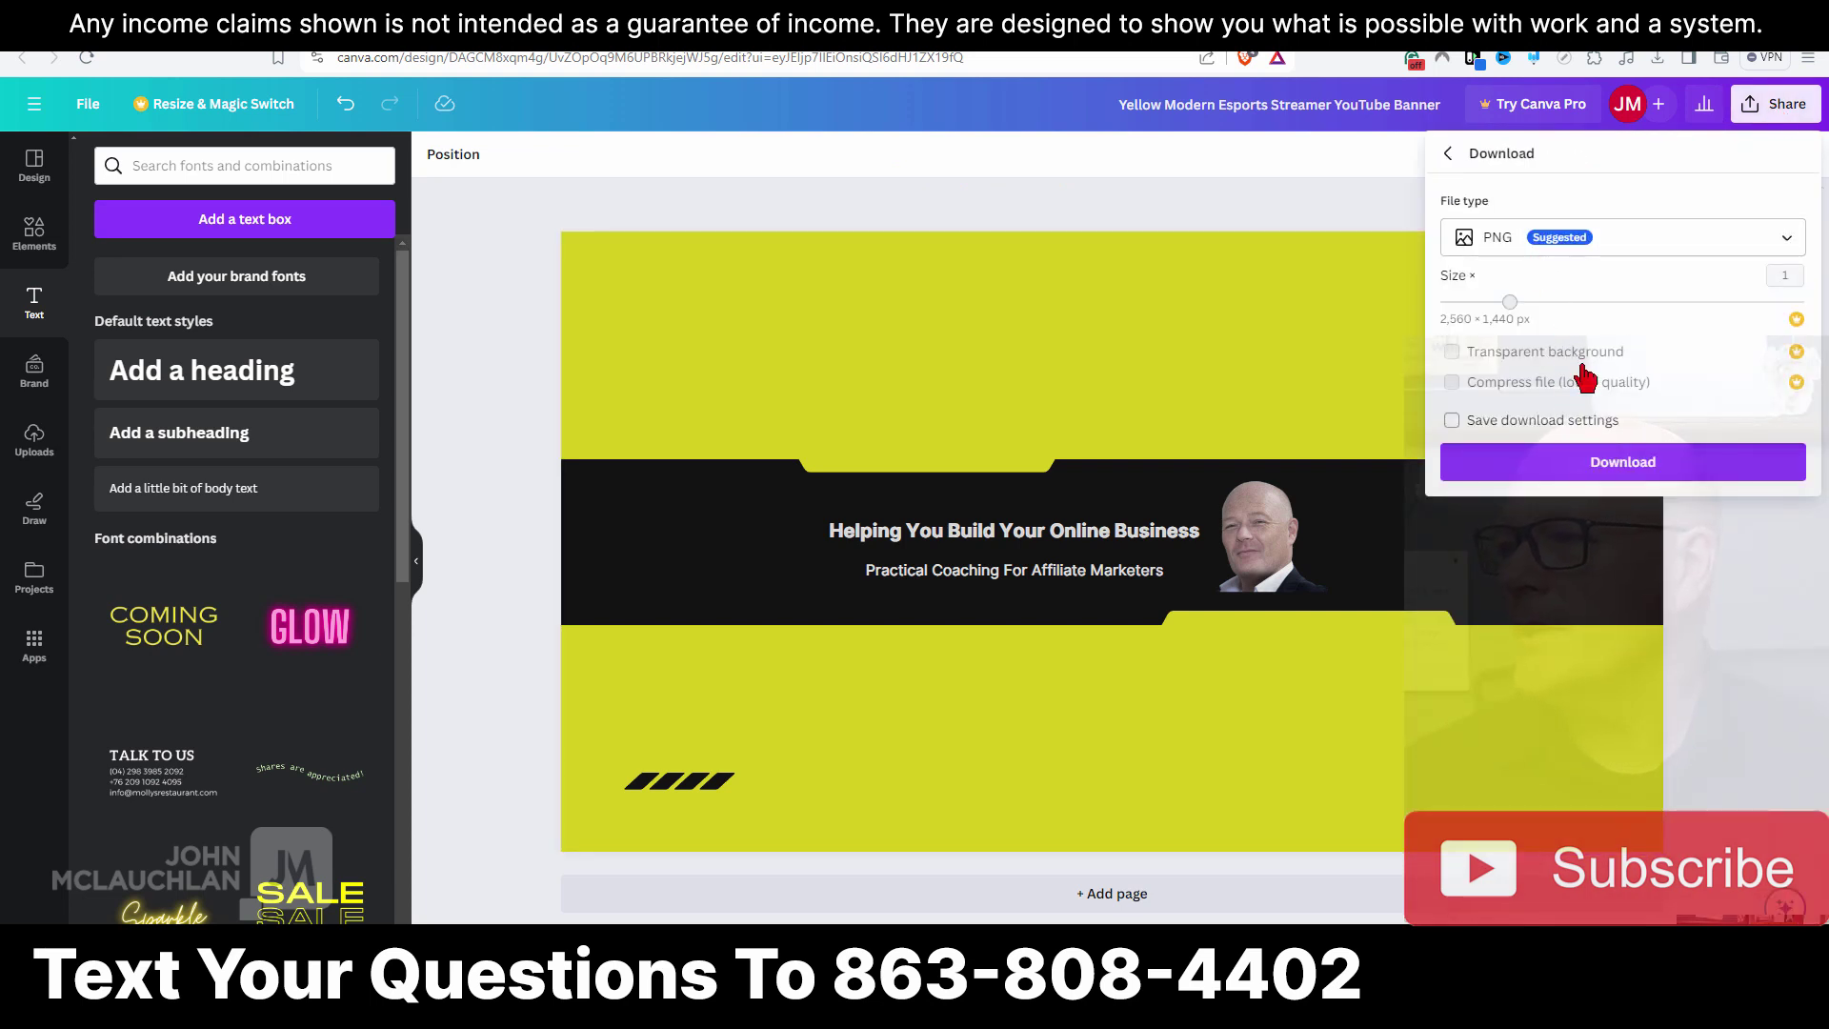
left_click(1622, 465)
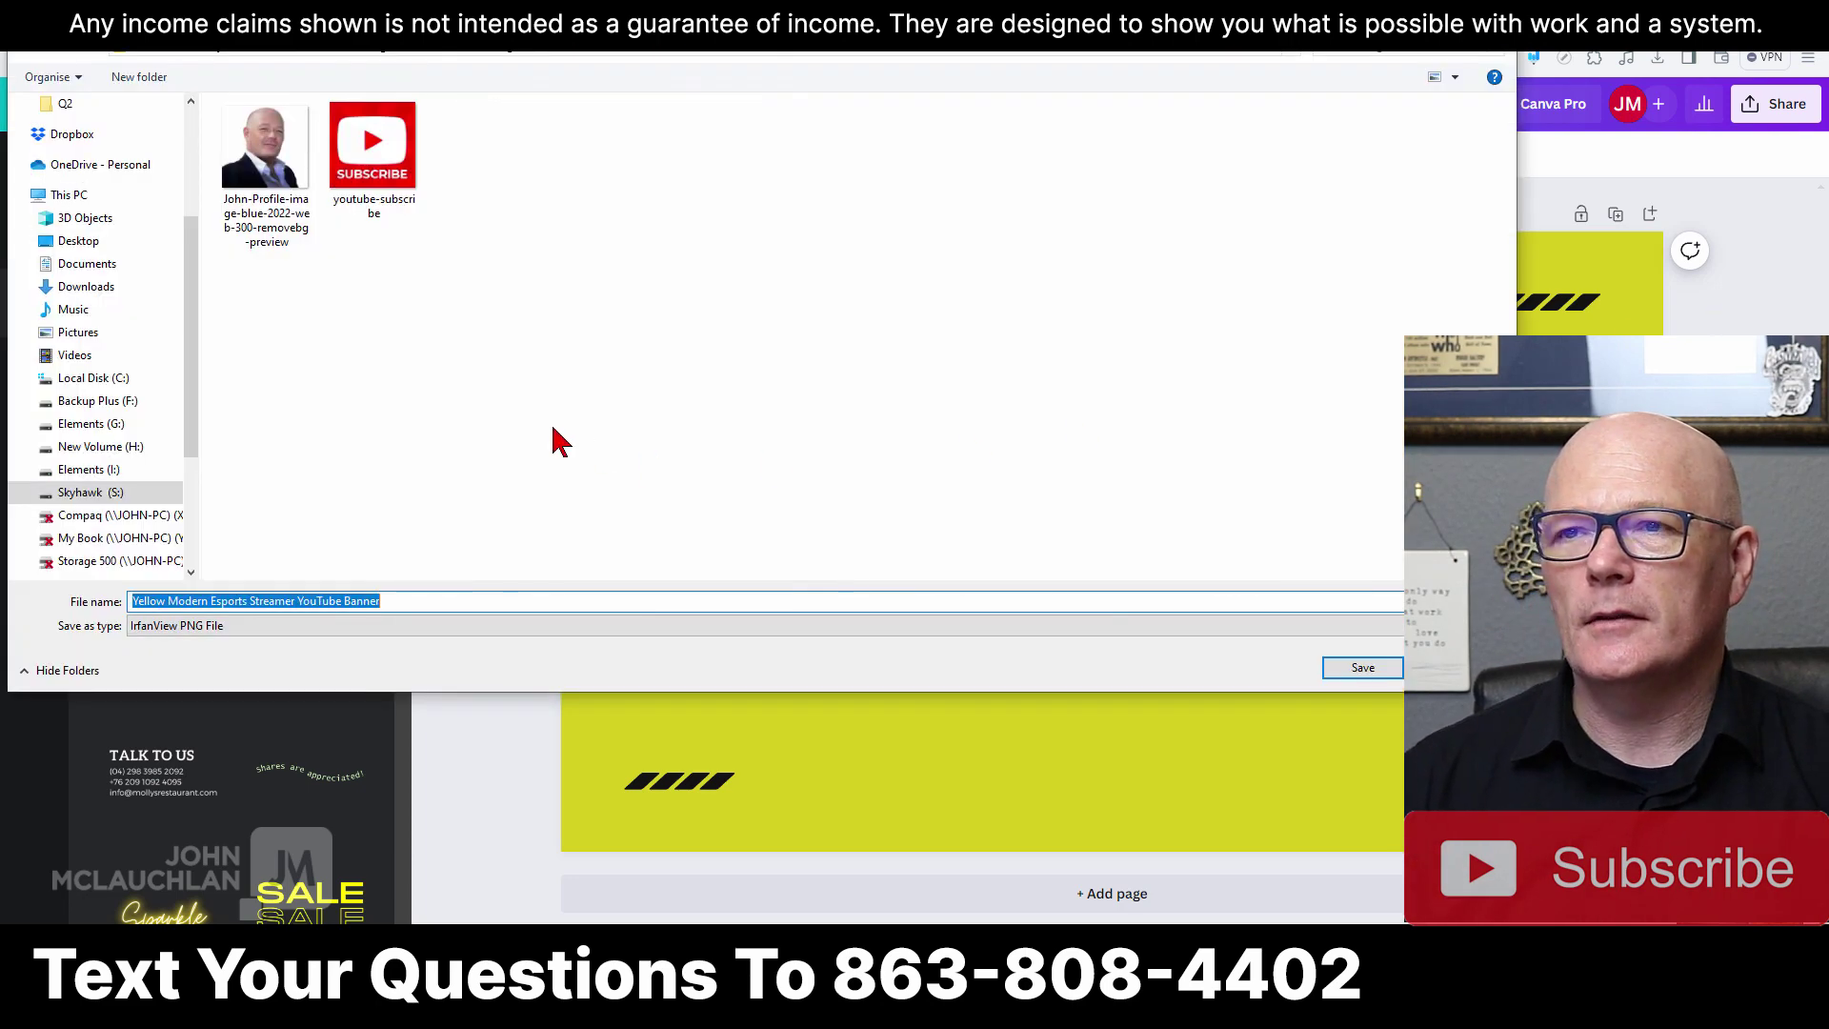
left_click(1364, 669)
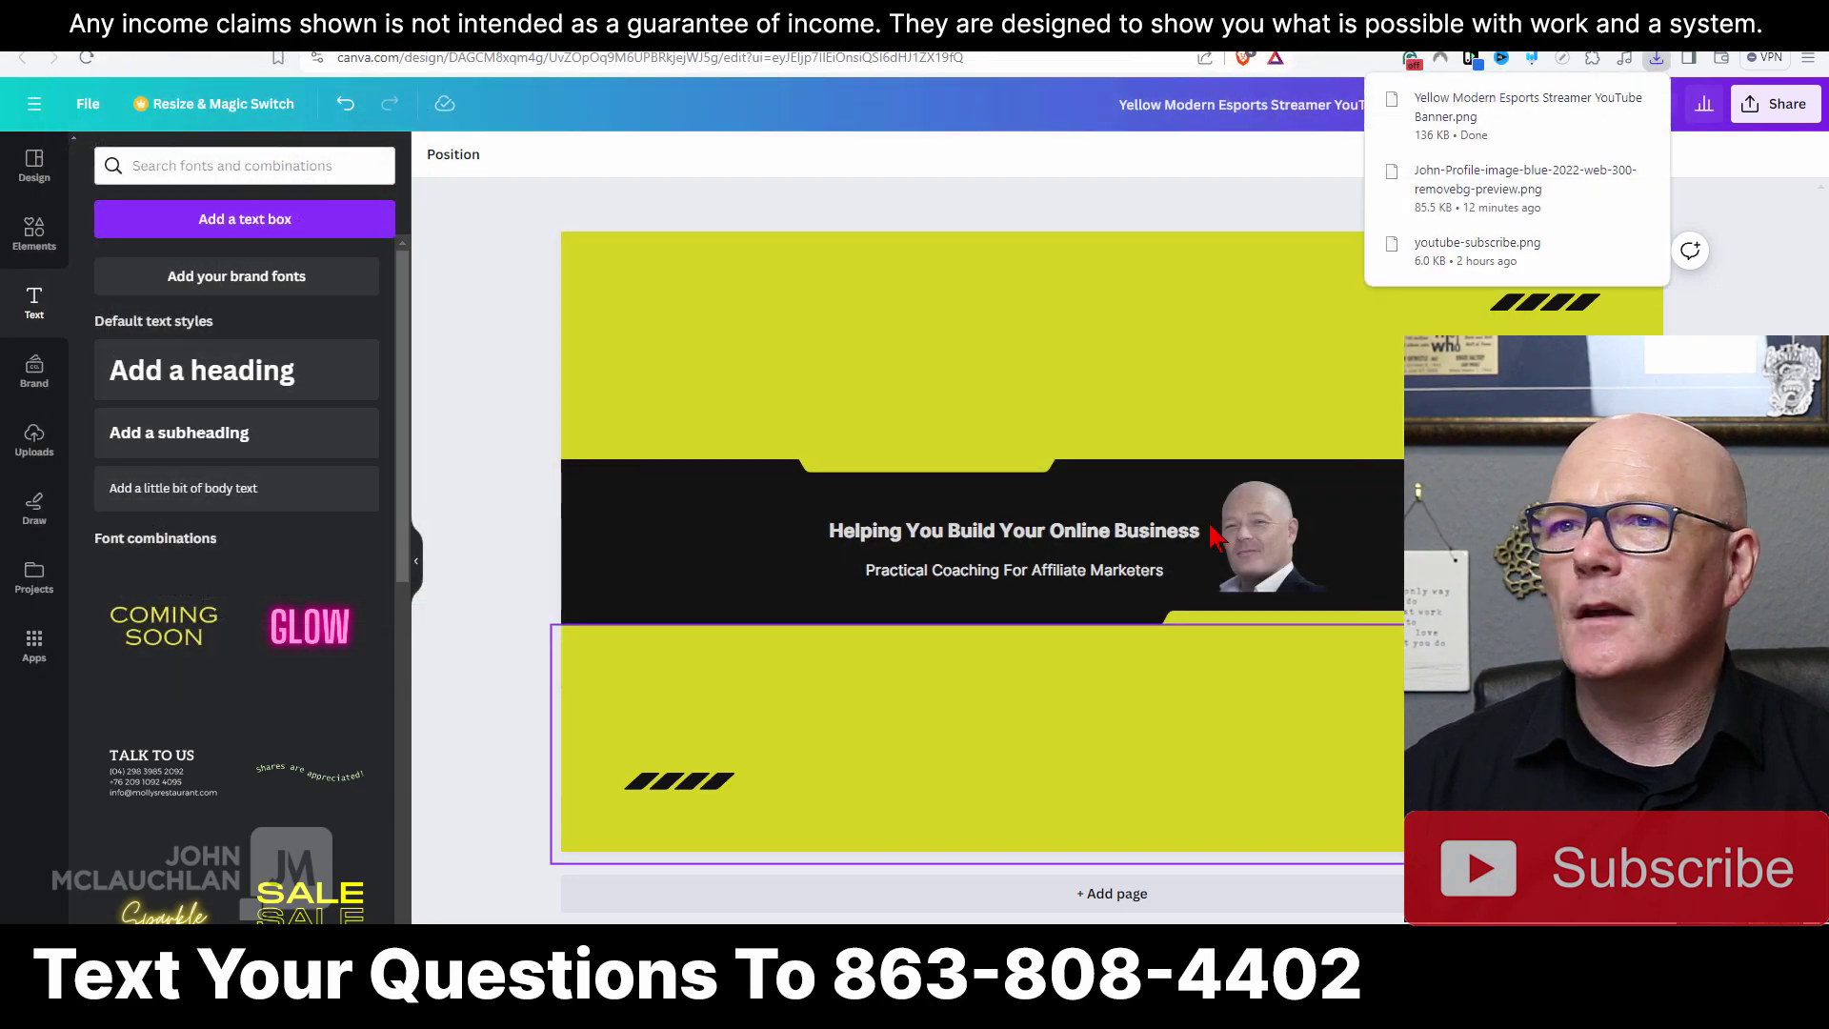
Switch to YouTube Studio and upload the Yellow Modern Esports Streamer YouTube Banner file as the channel's banner image.
key("ctrl+Tab")
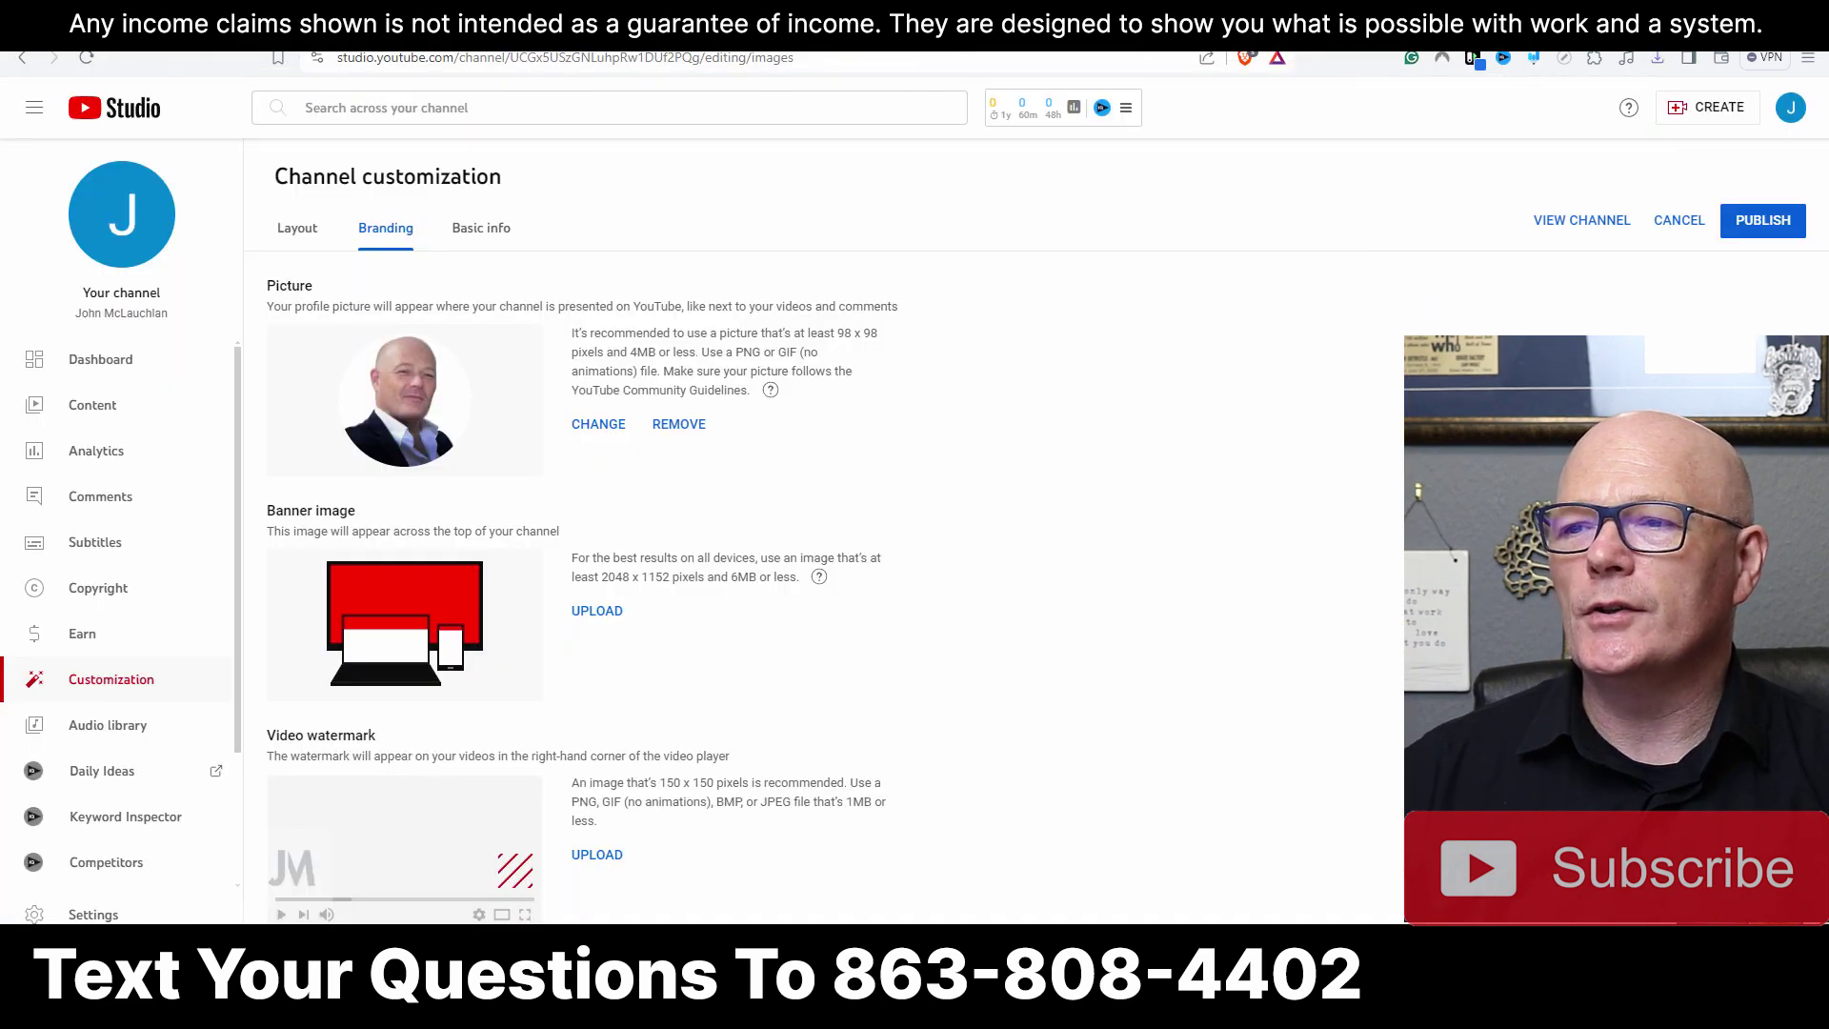
left_click(596, 611)
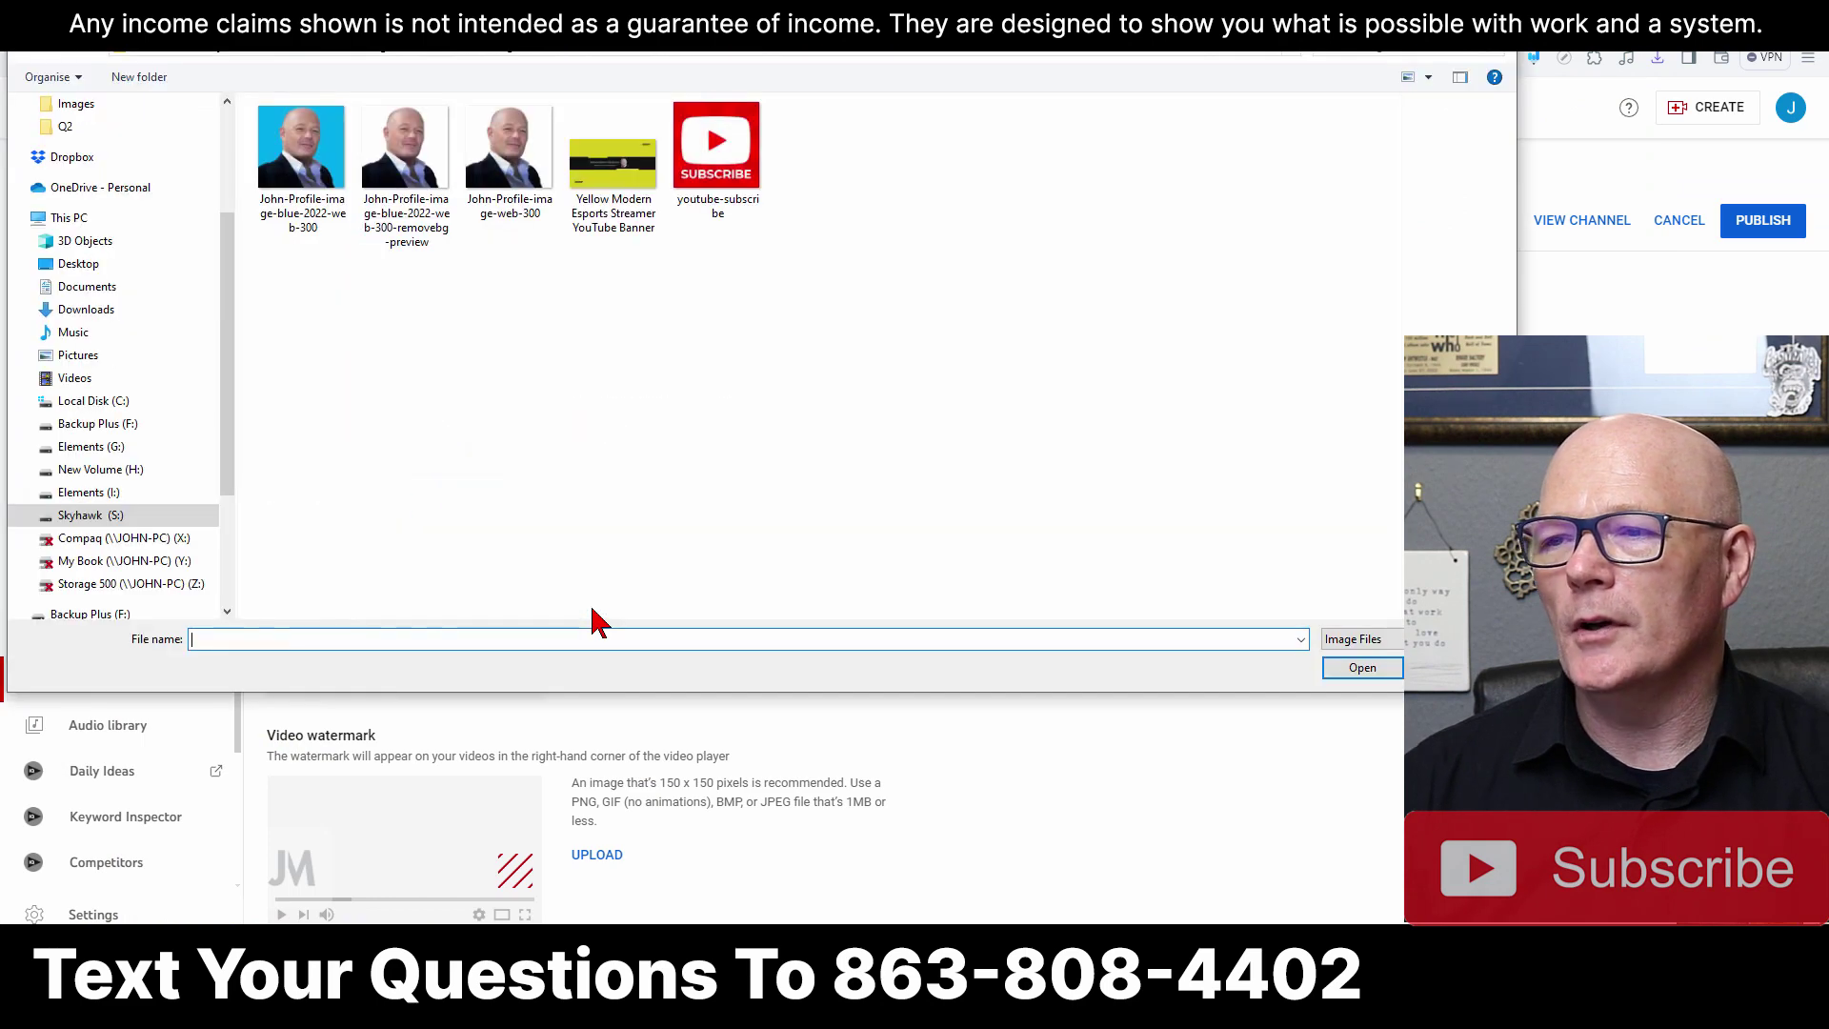
left_click(612, 167)
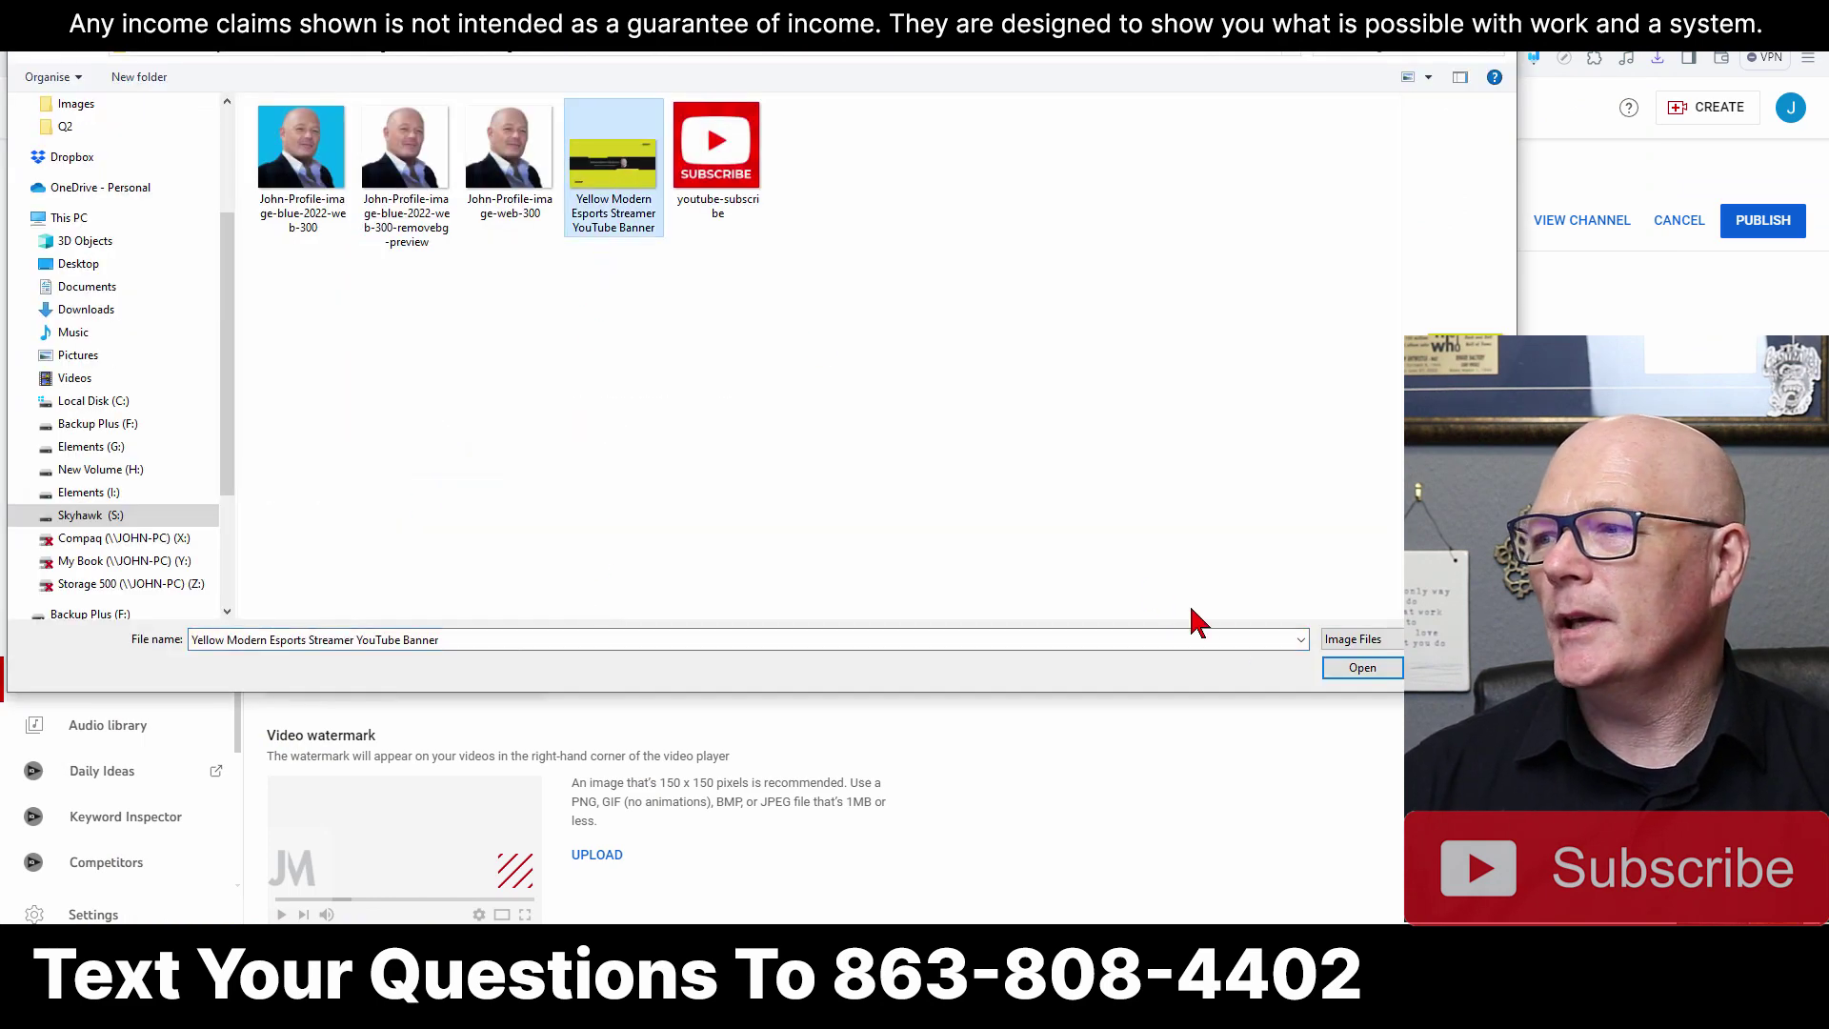
left_click(1361, 668)
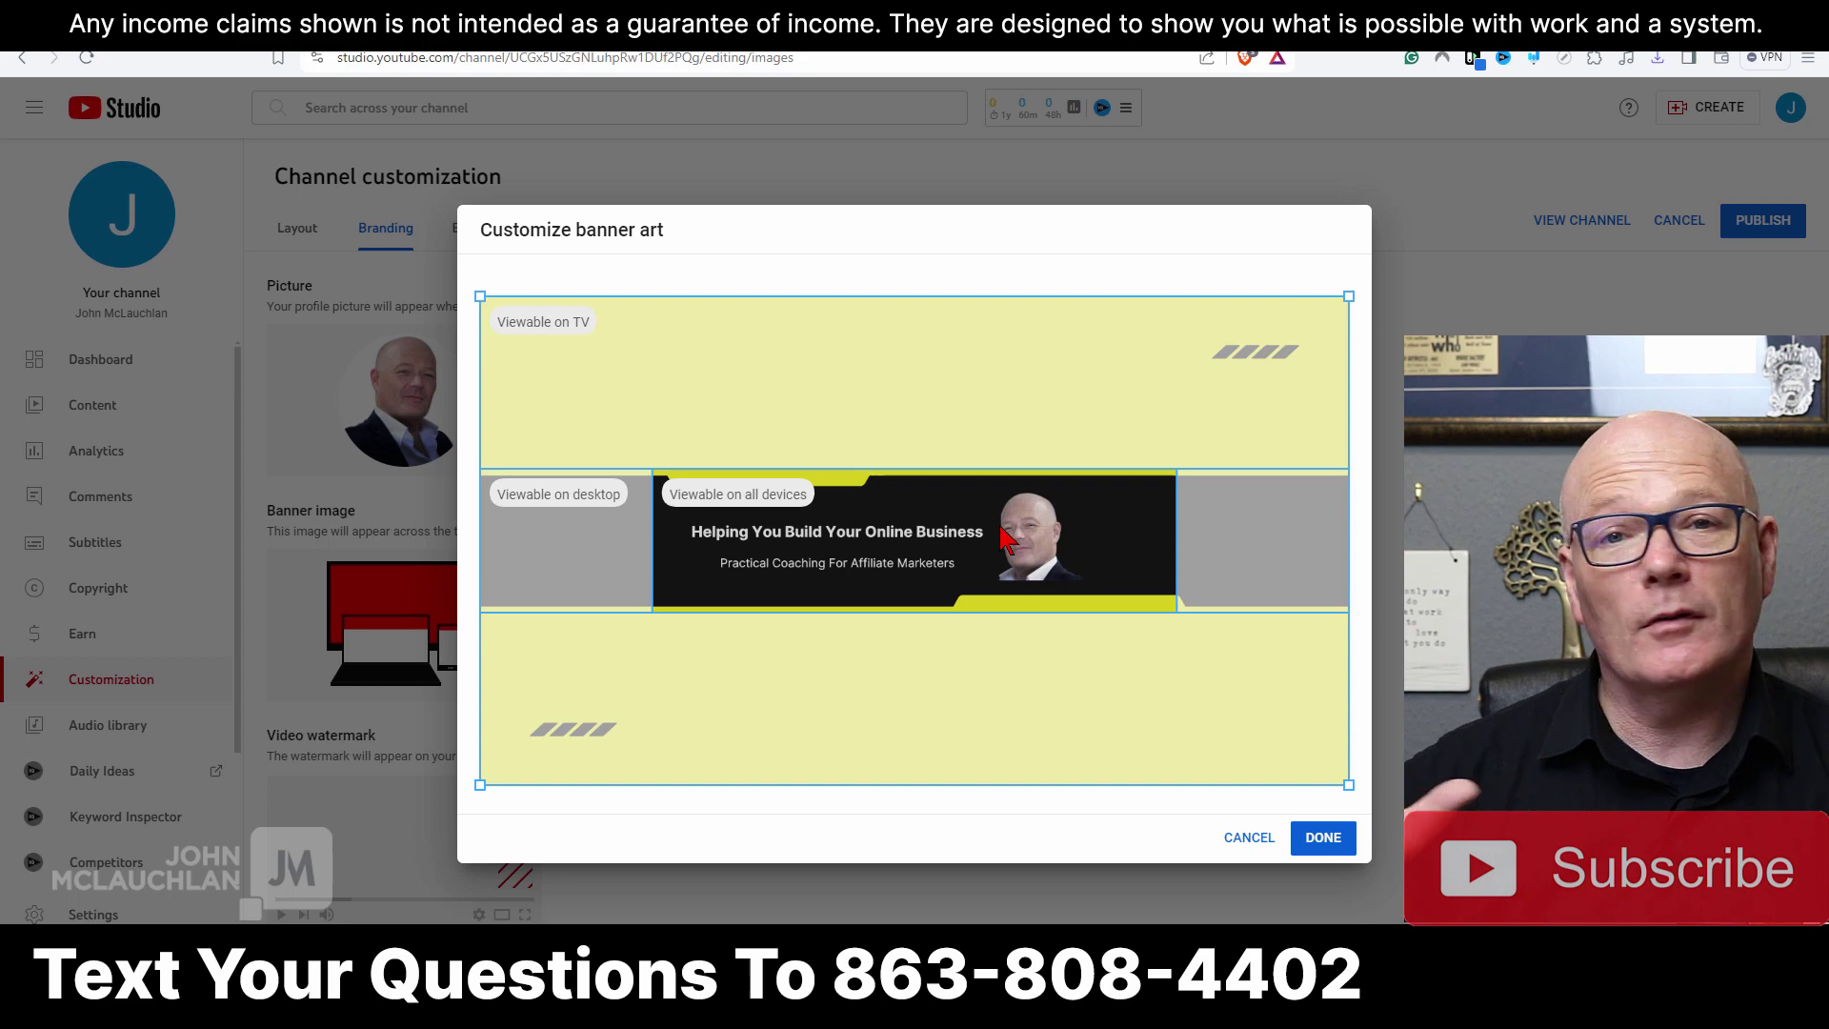
left_click(1329, 840)
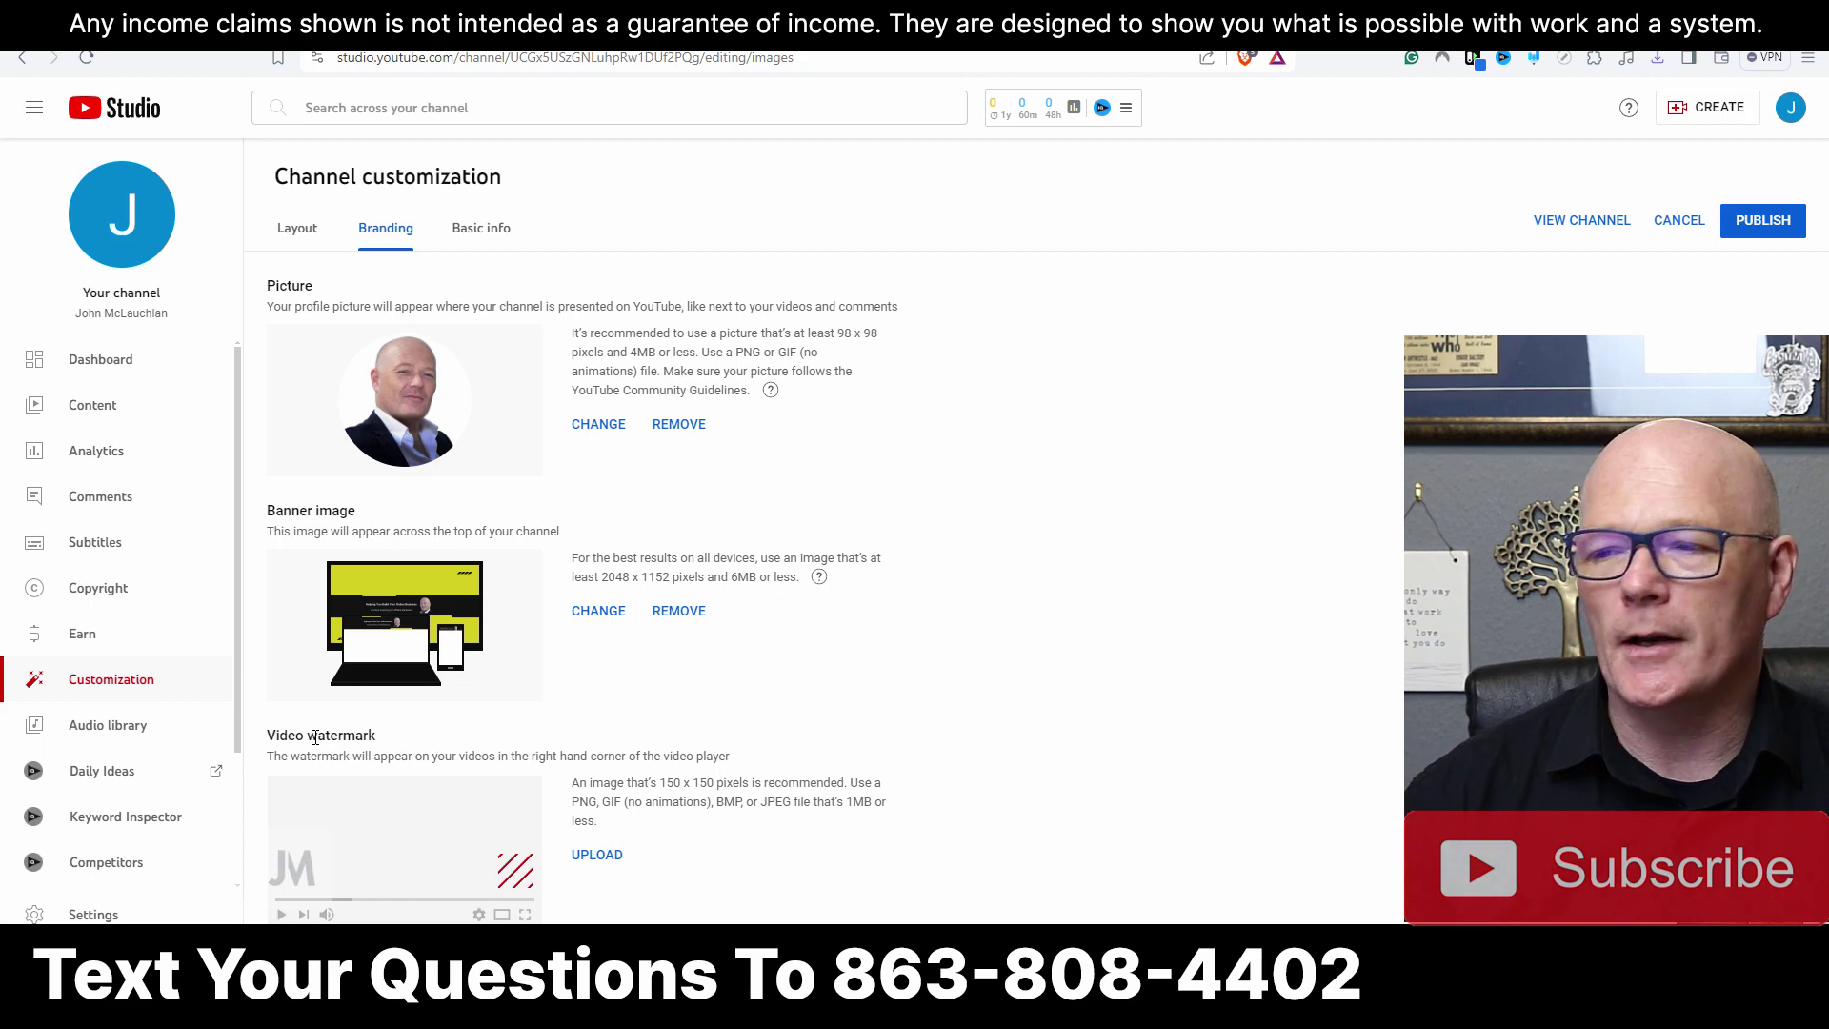
Upload the youtube-subscribe image as the video watermark and set its display time to Entire video.
left_click(596, 855)
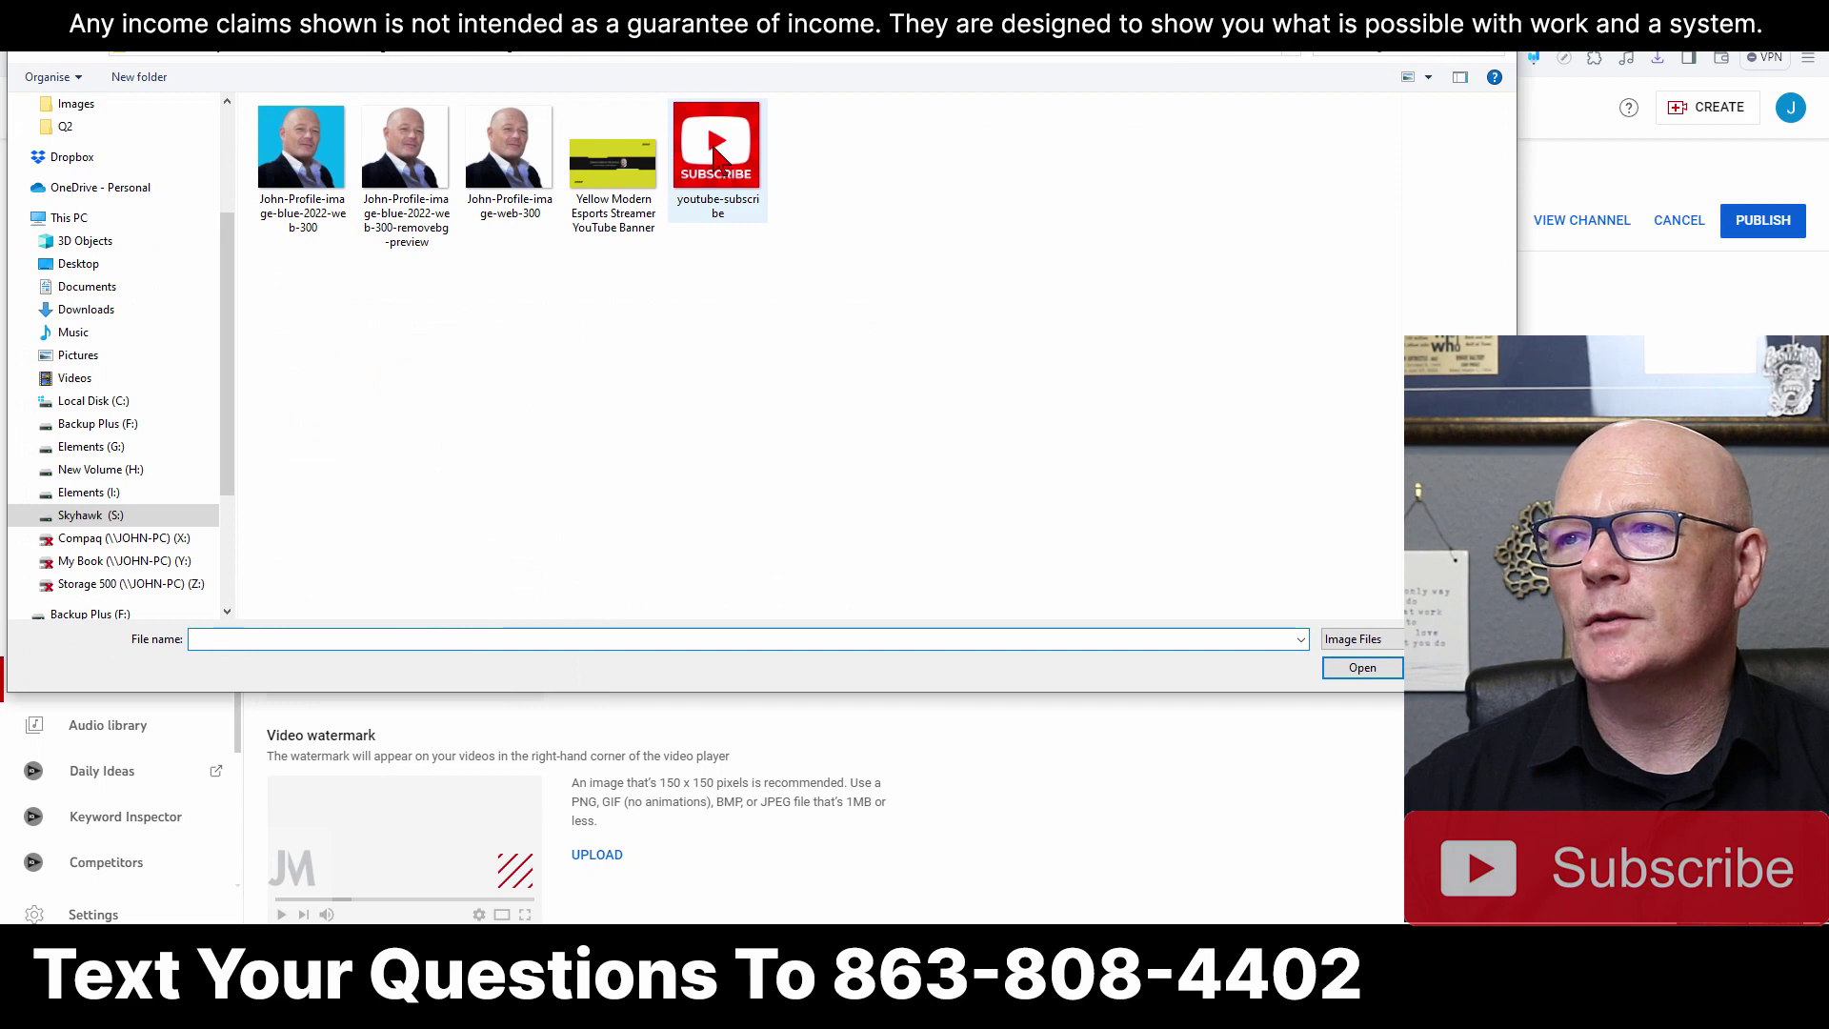
left_click(721, 165)
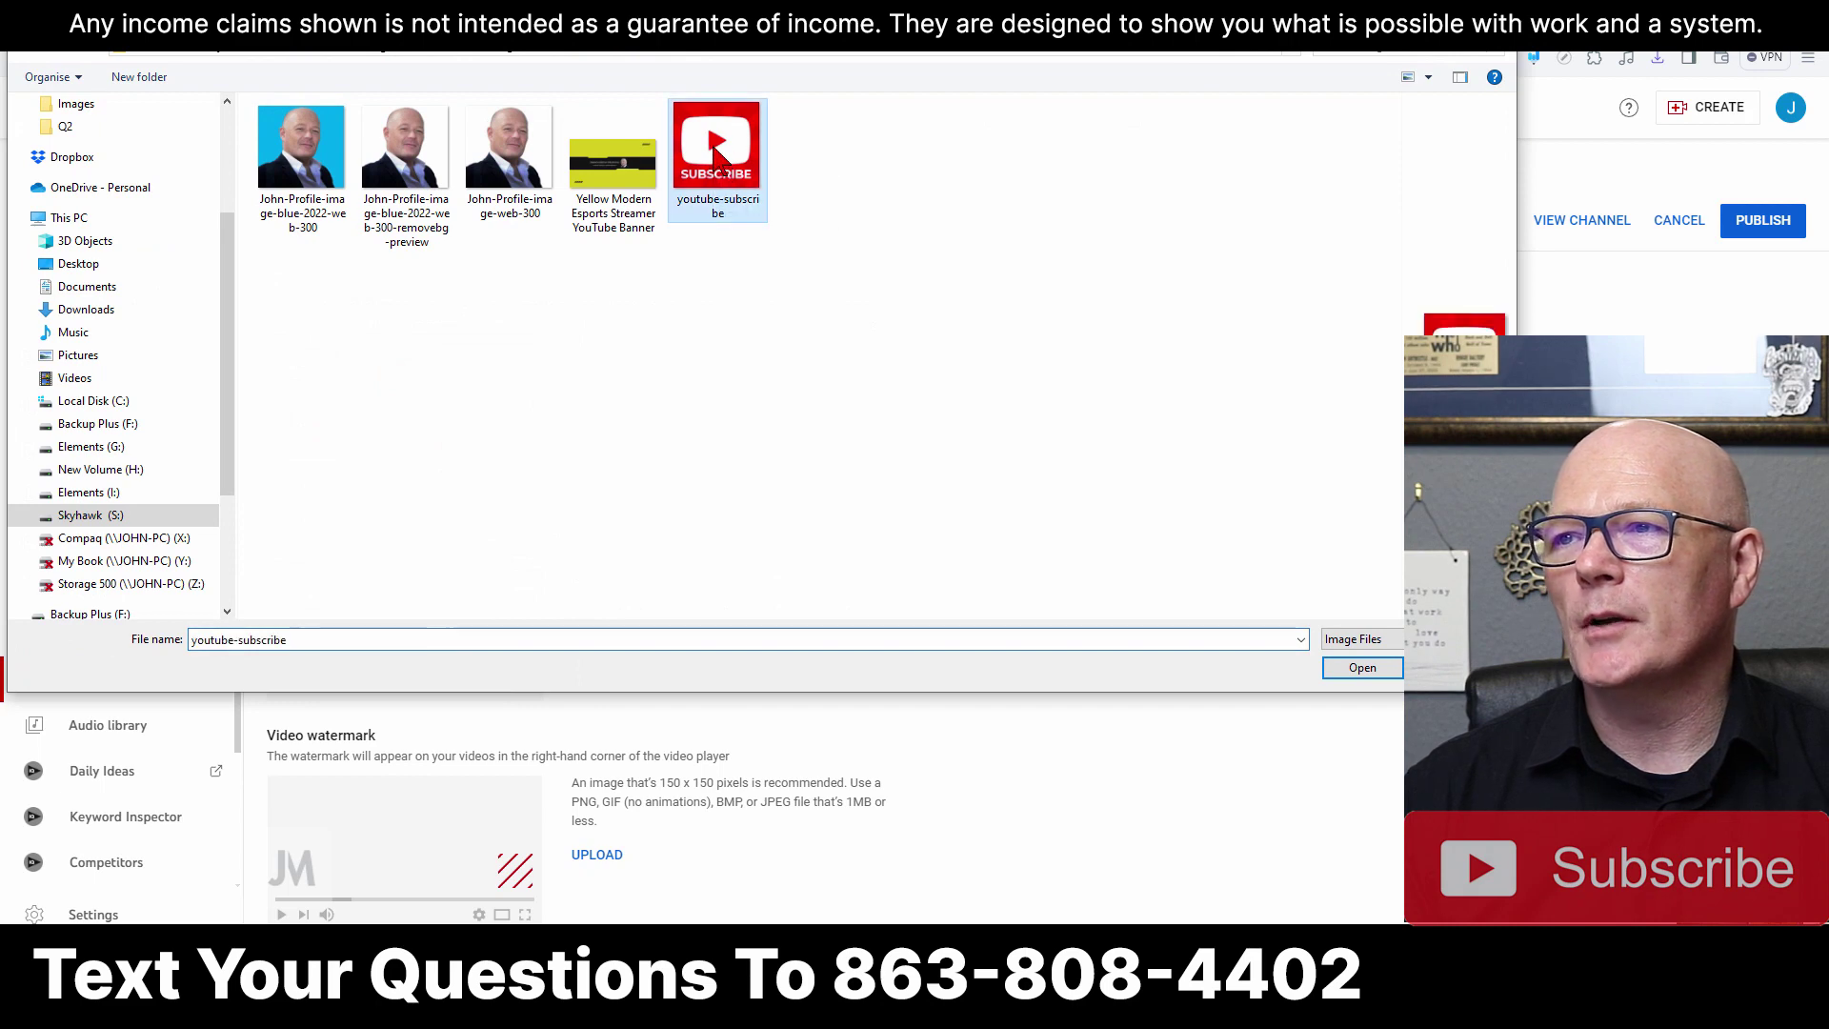
left_click(1361, 670)
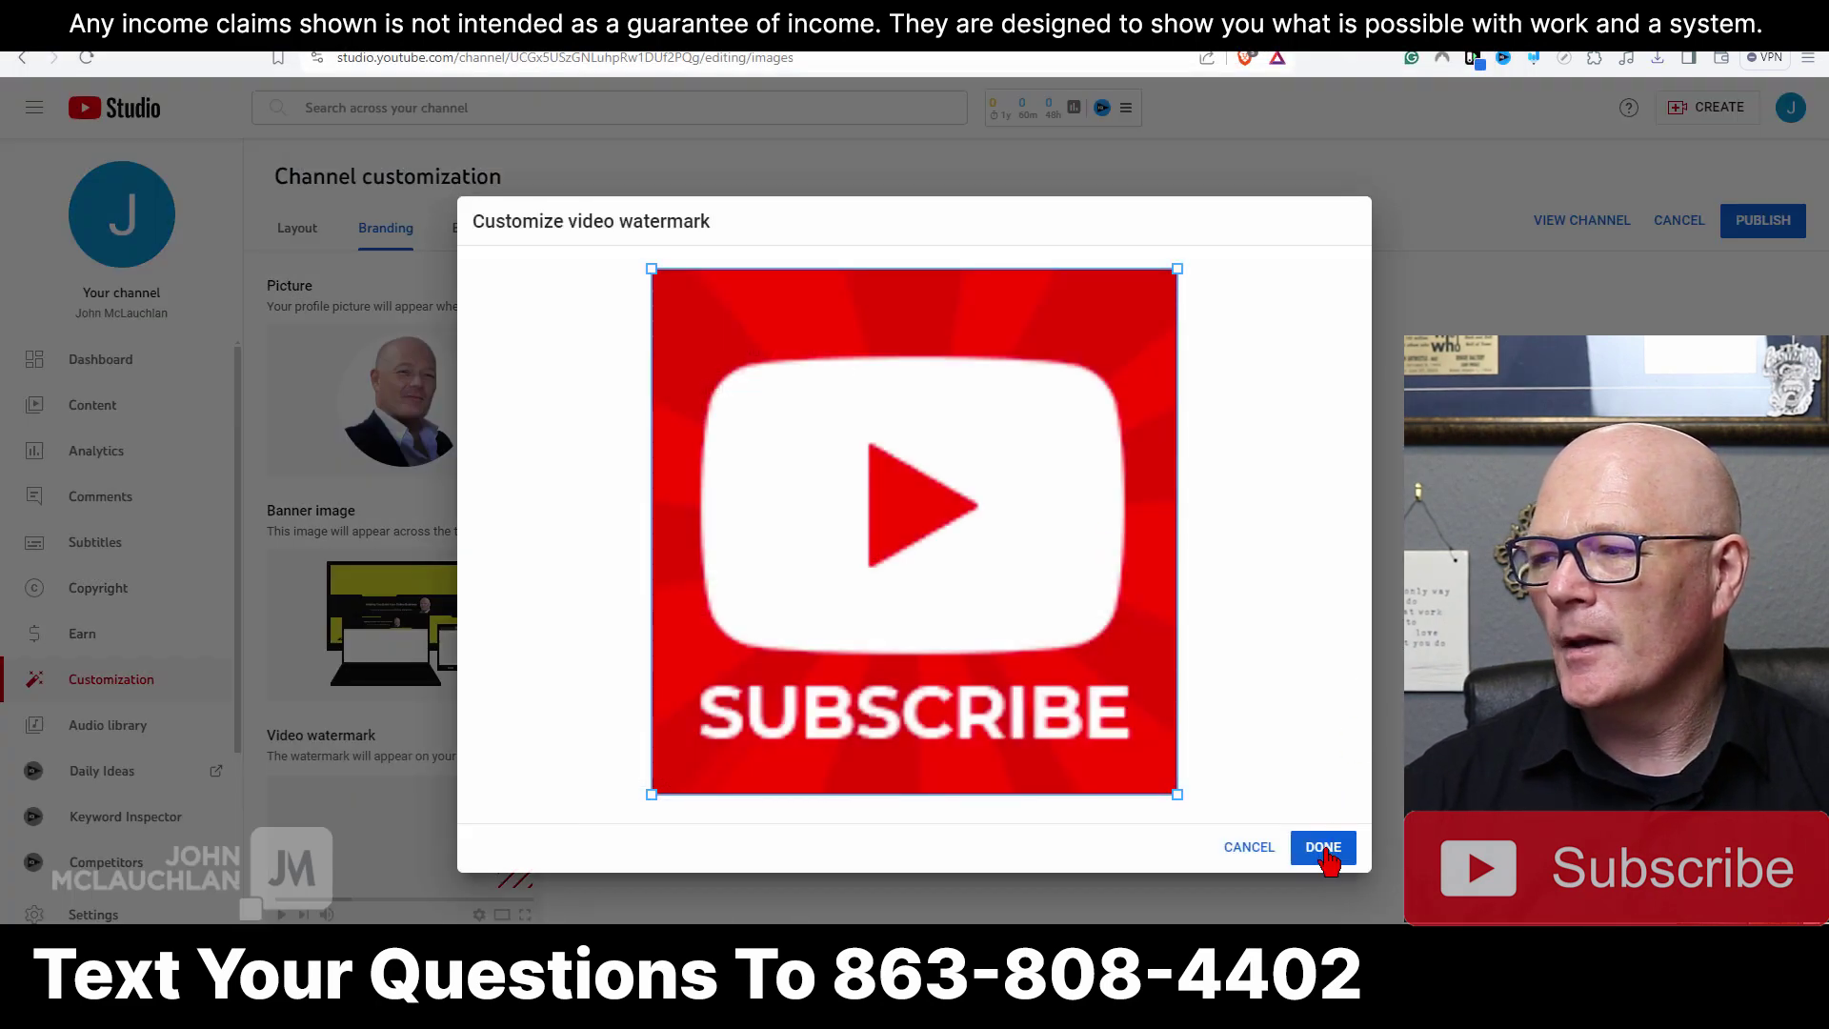
left_click(1324, 847)
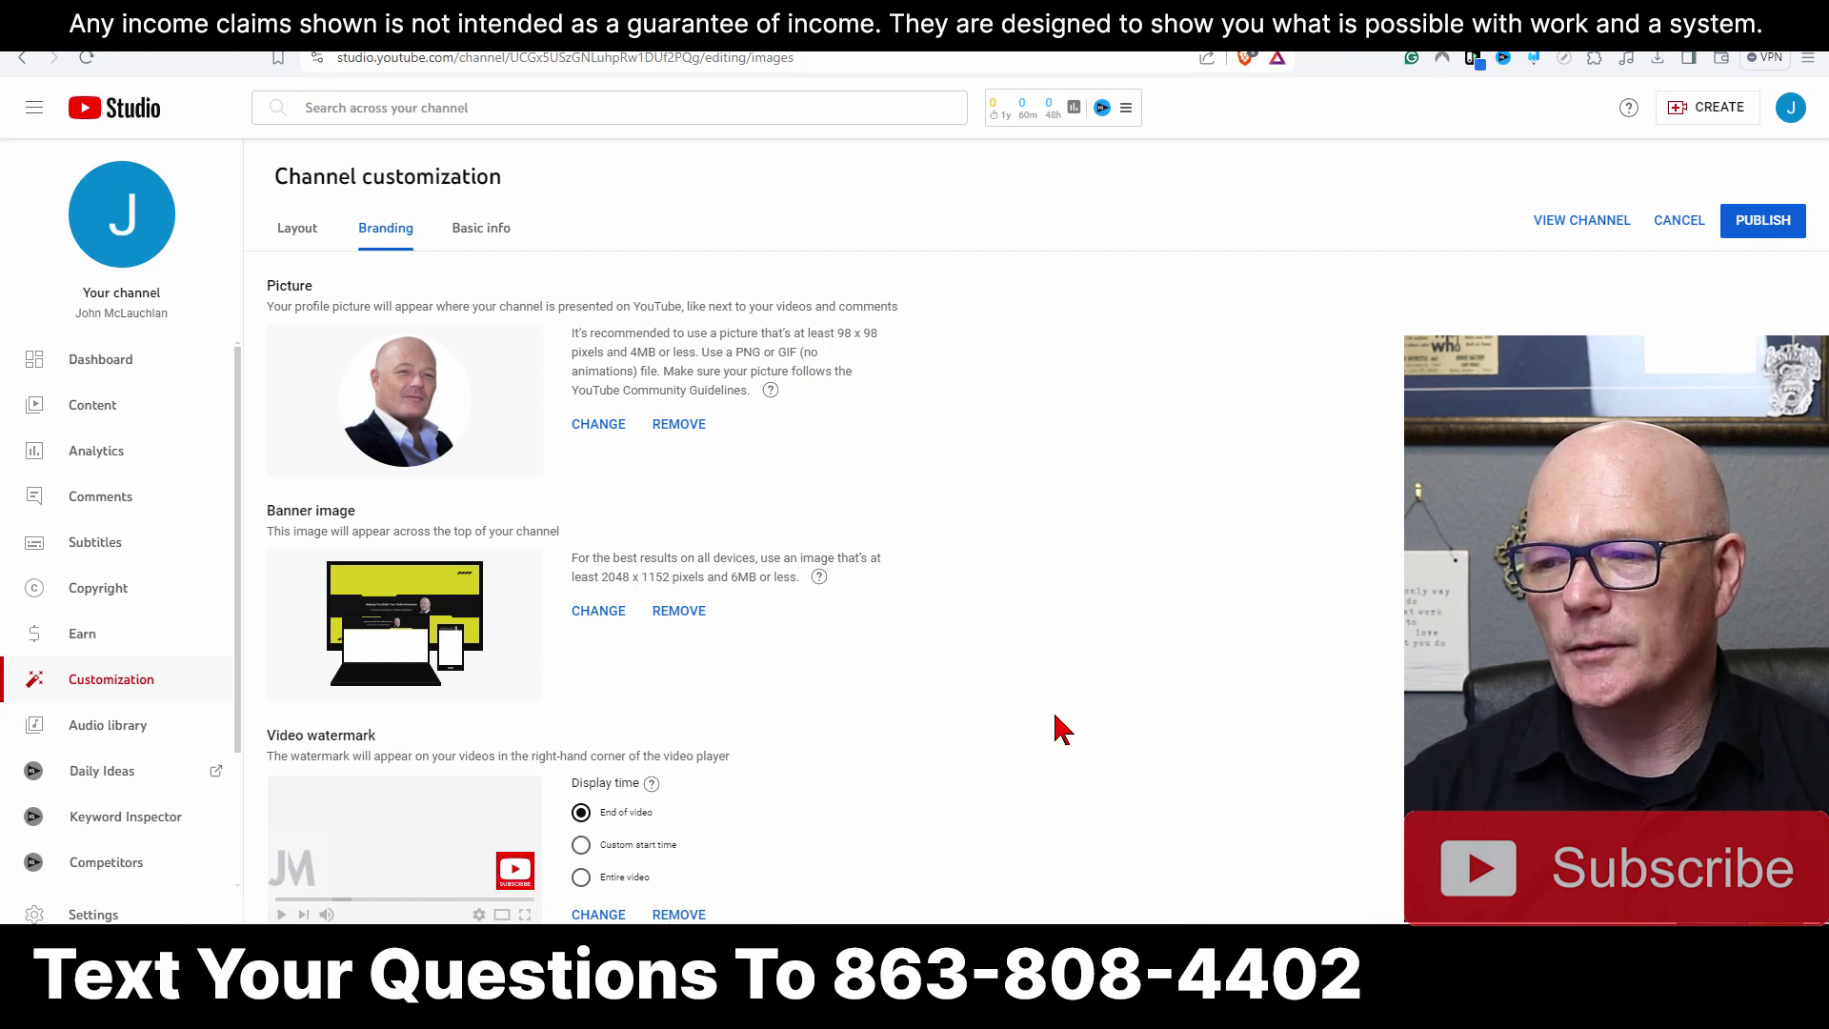
left_click(582, 879)
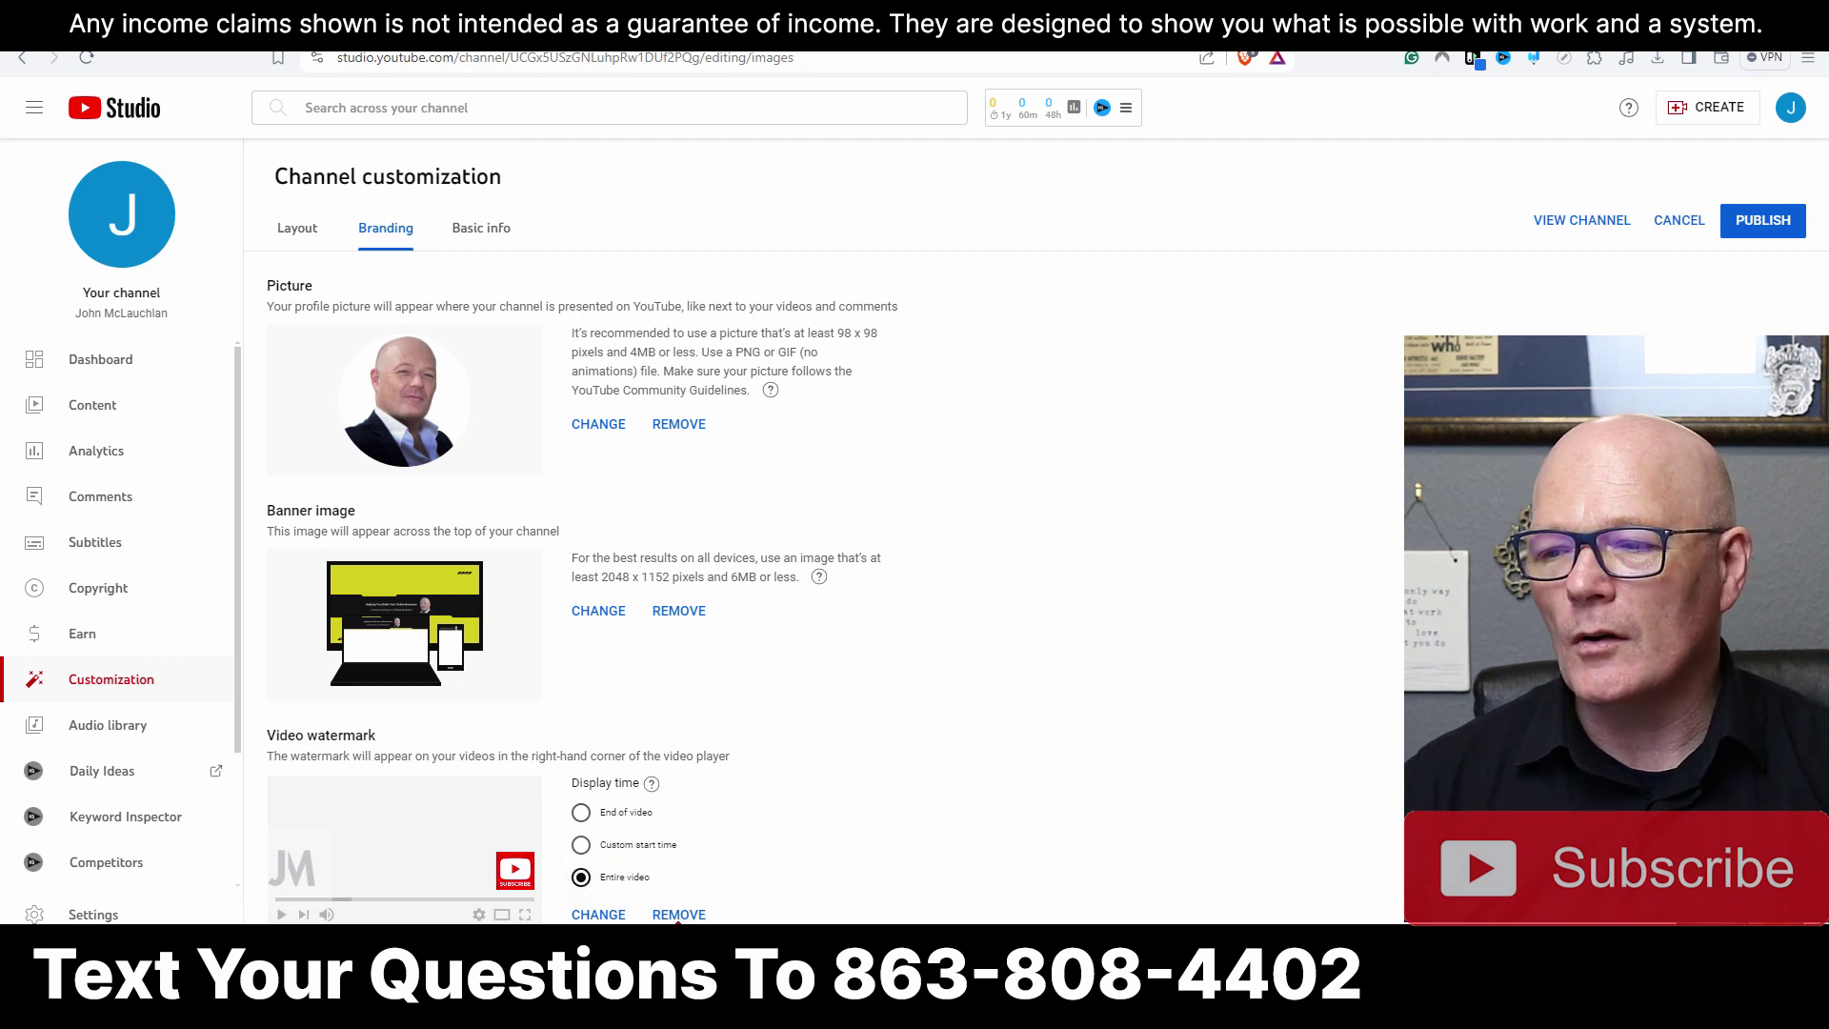
Publish the channel's branding changes and open its basic info settings.
left_click(1761, 228)
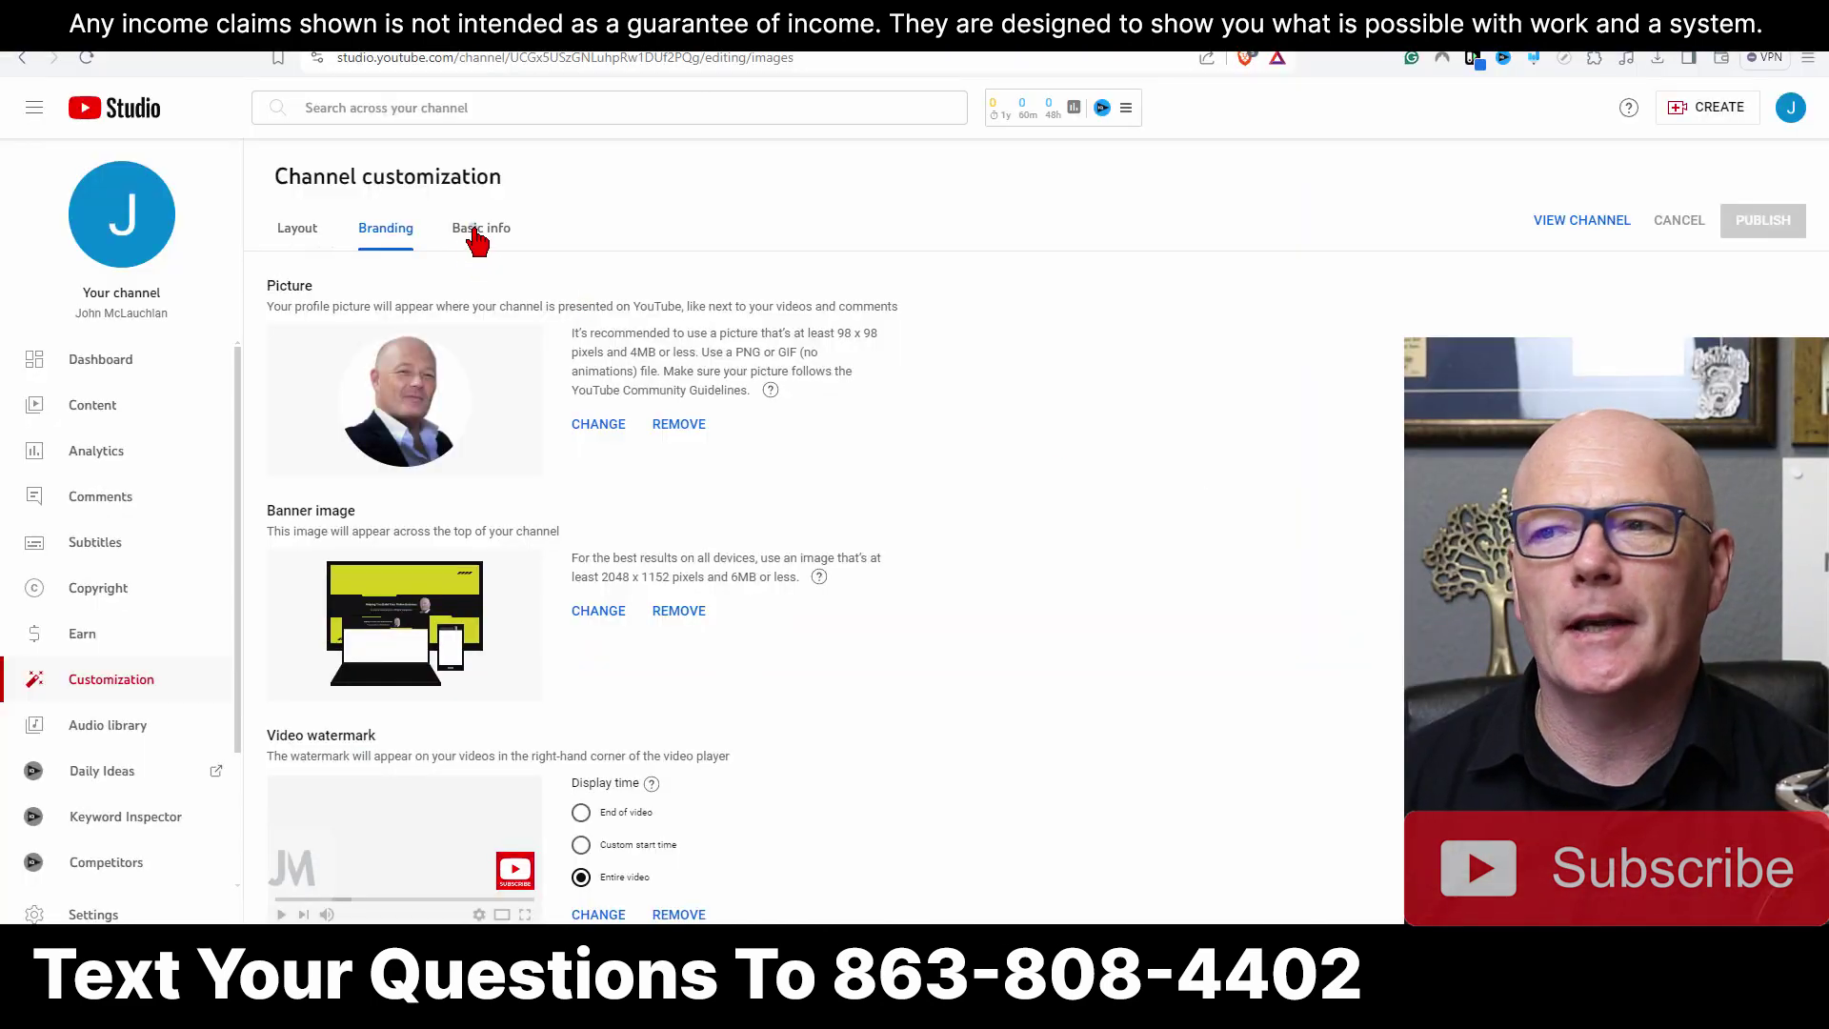
left_click(476, 233)
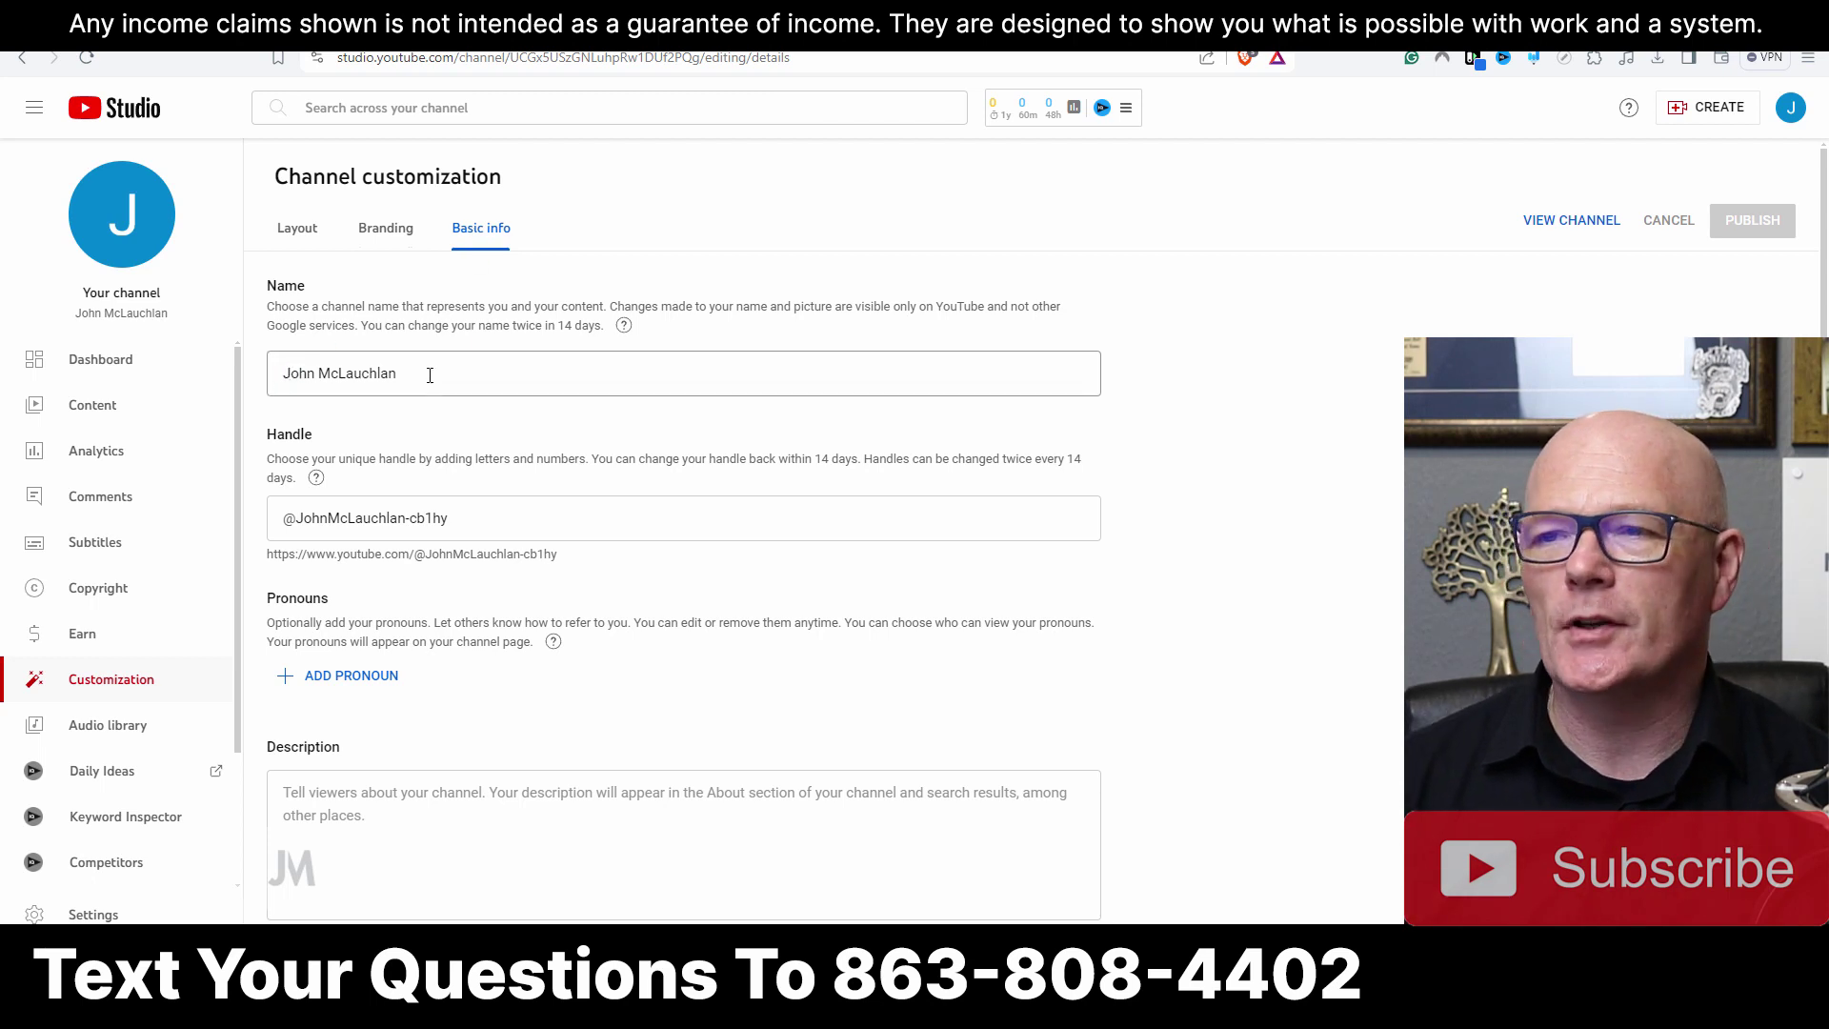
Bring up the YouTube Shorts description in Notepad and check the YT Shorts domain in the untitled Google Sheets spreadsheet.
scroll(430, 374, "down", 1)
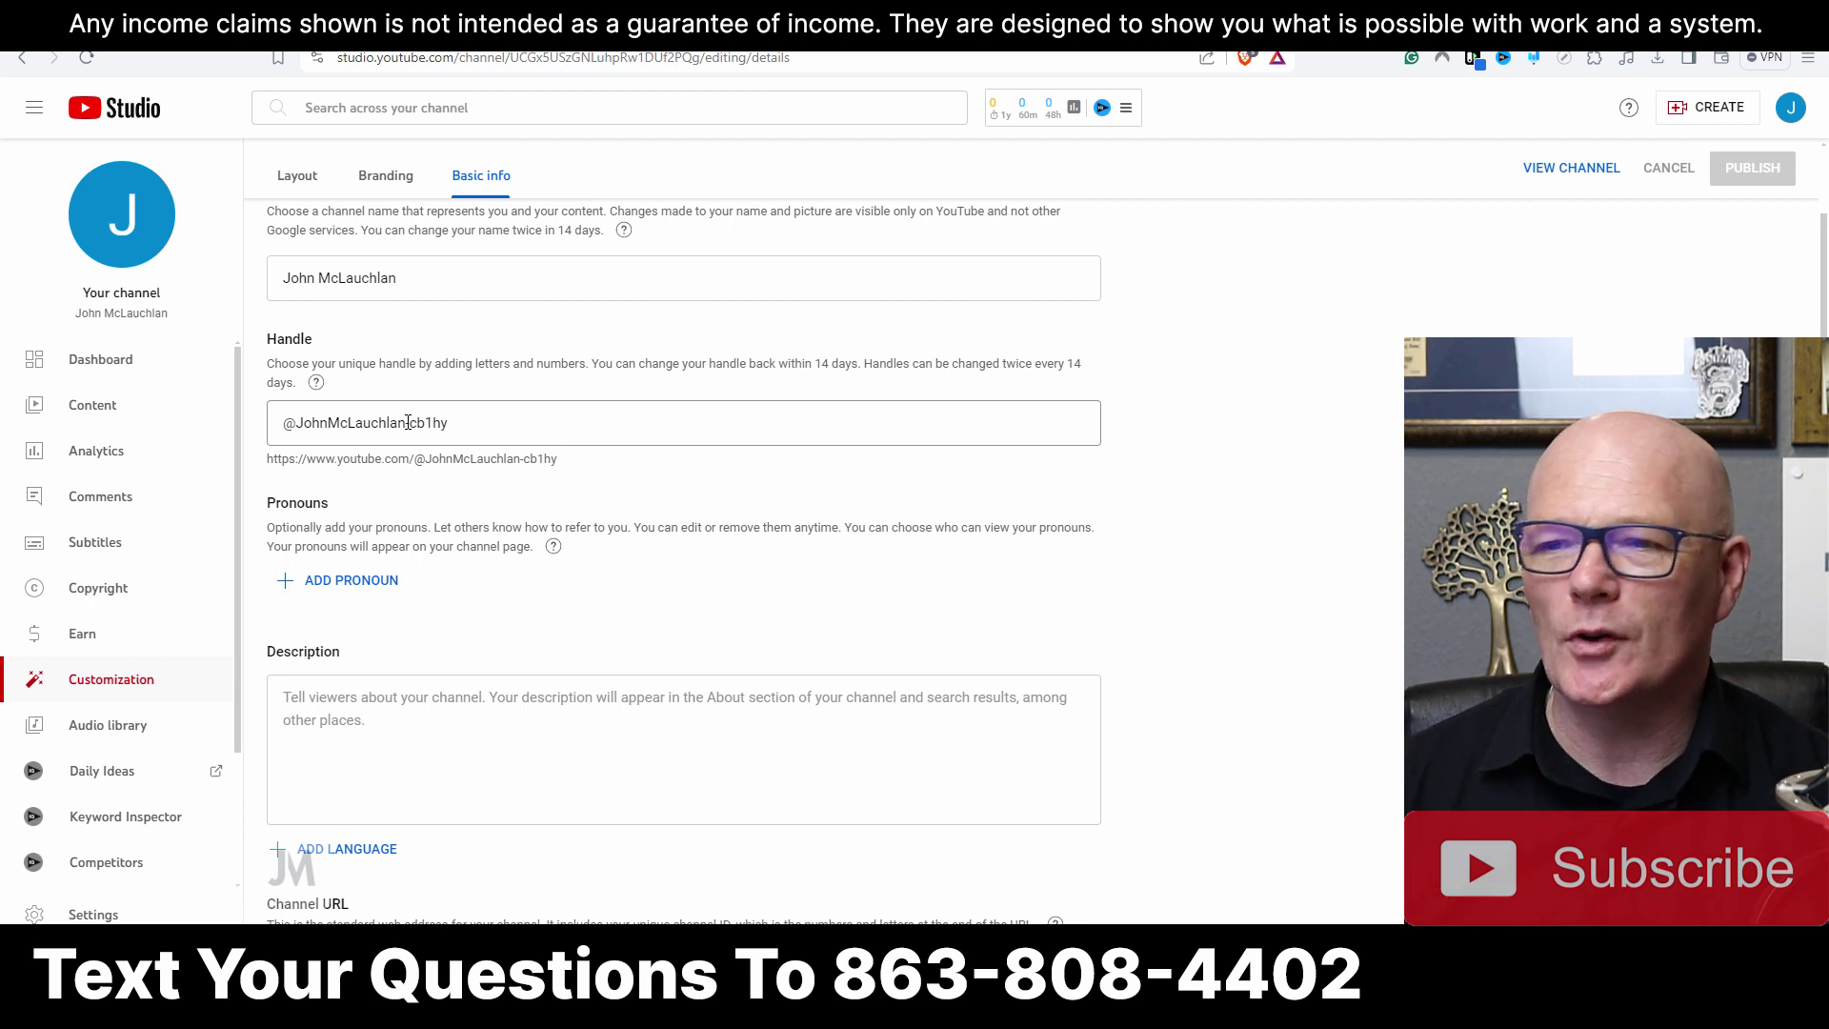
scroll(400, 434, "down", 2)
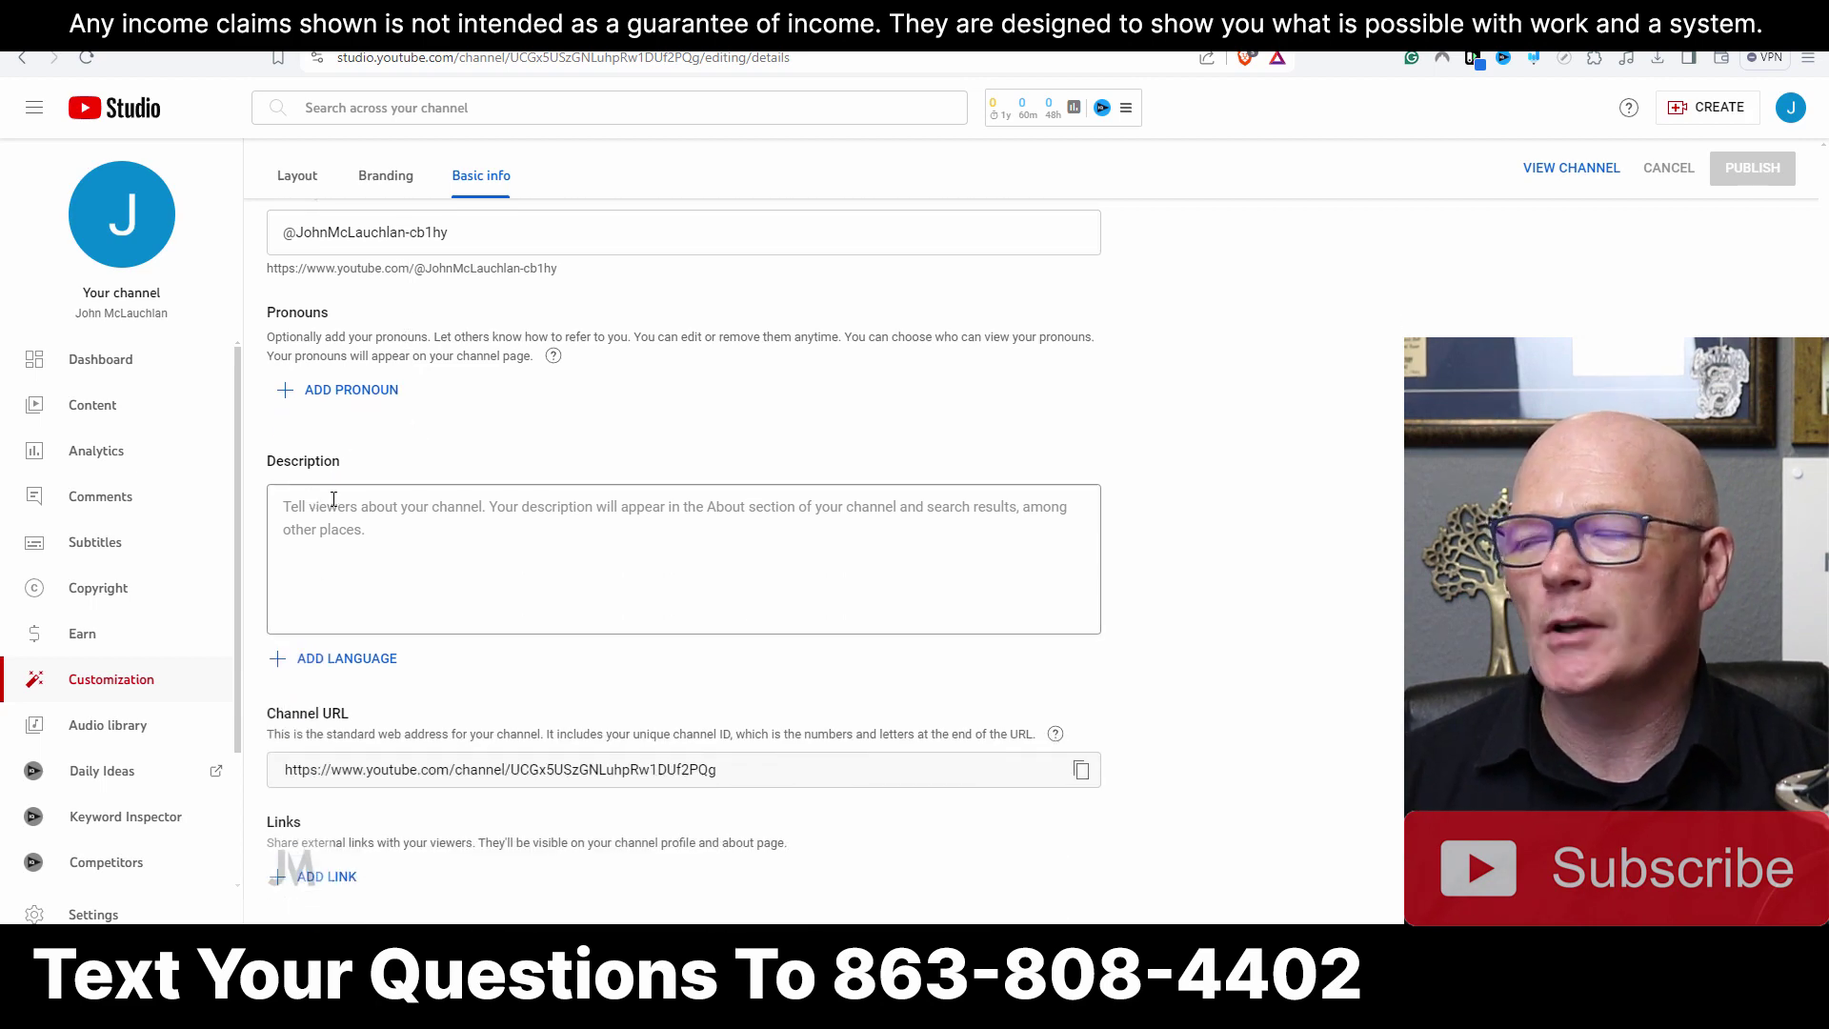
left_click_drag(1820, 57, 1020, 92)
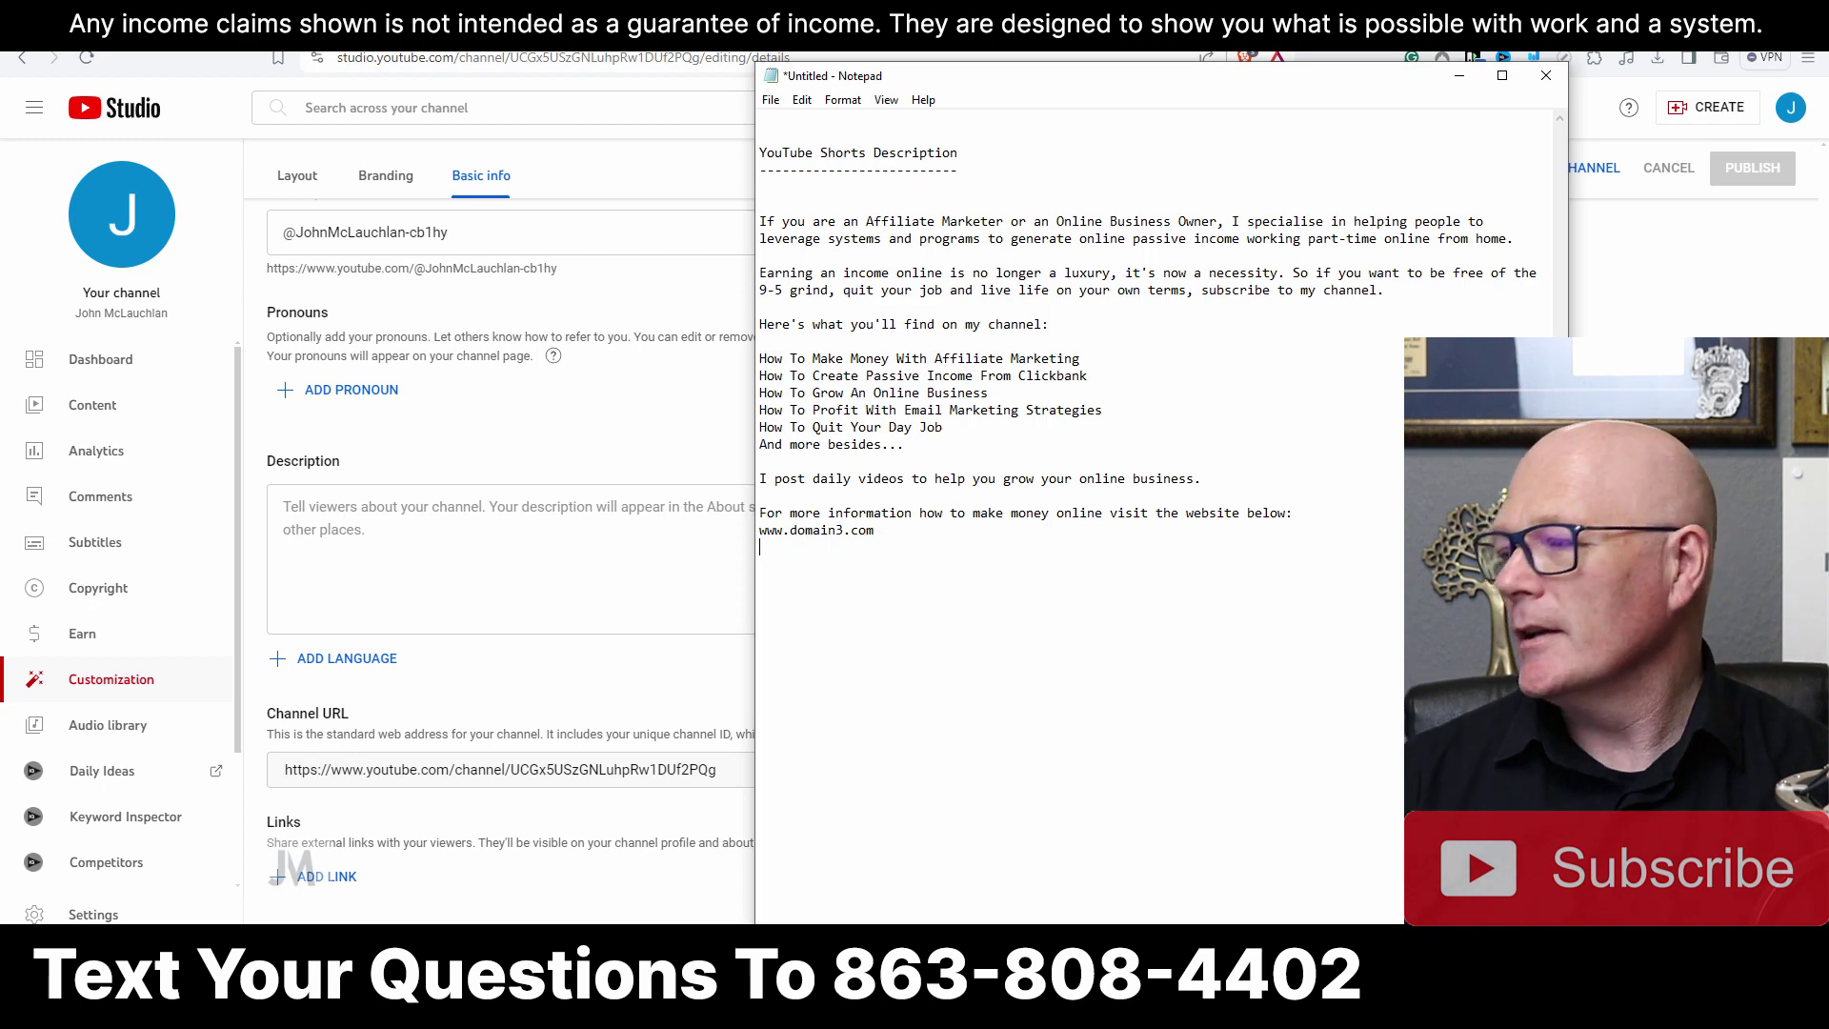
key("alt+Tab")
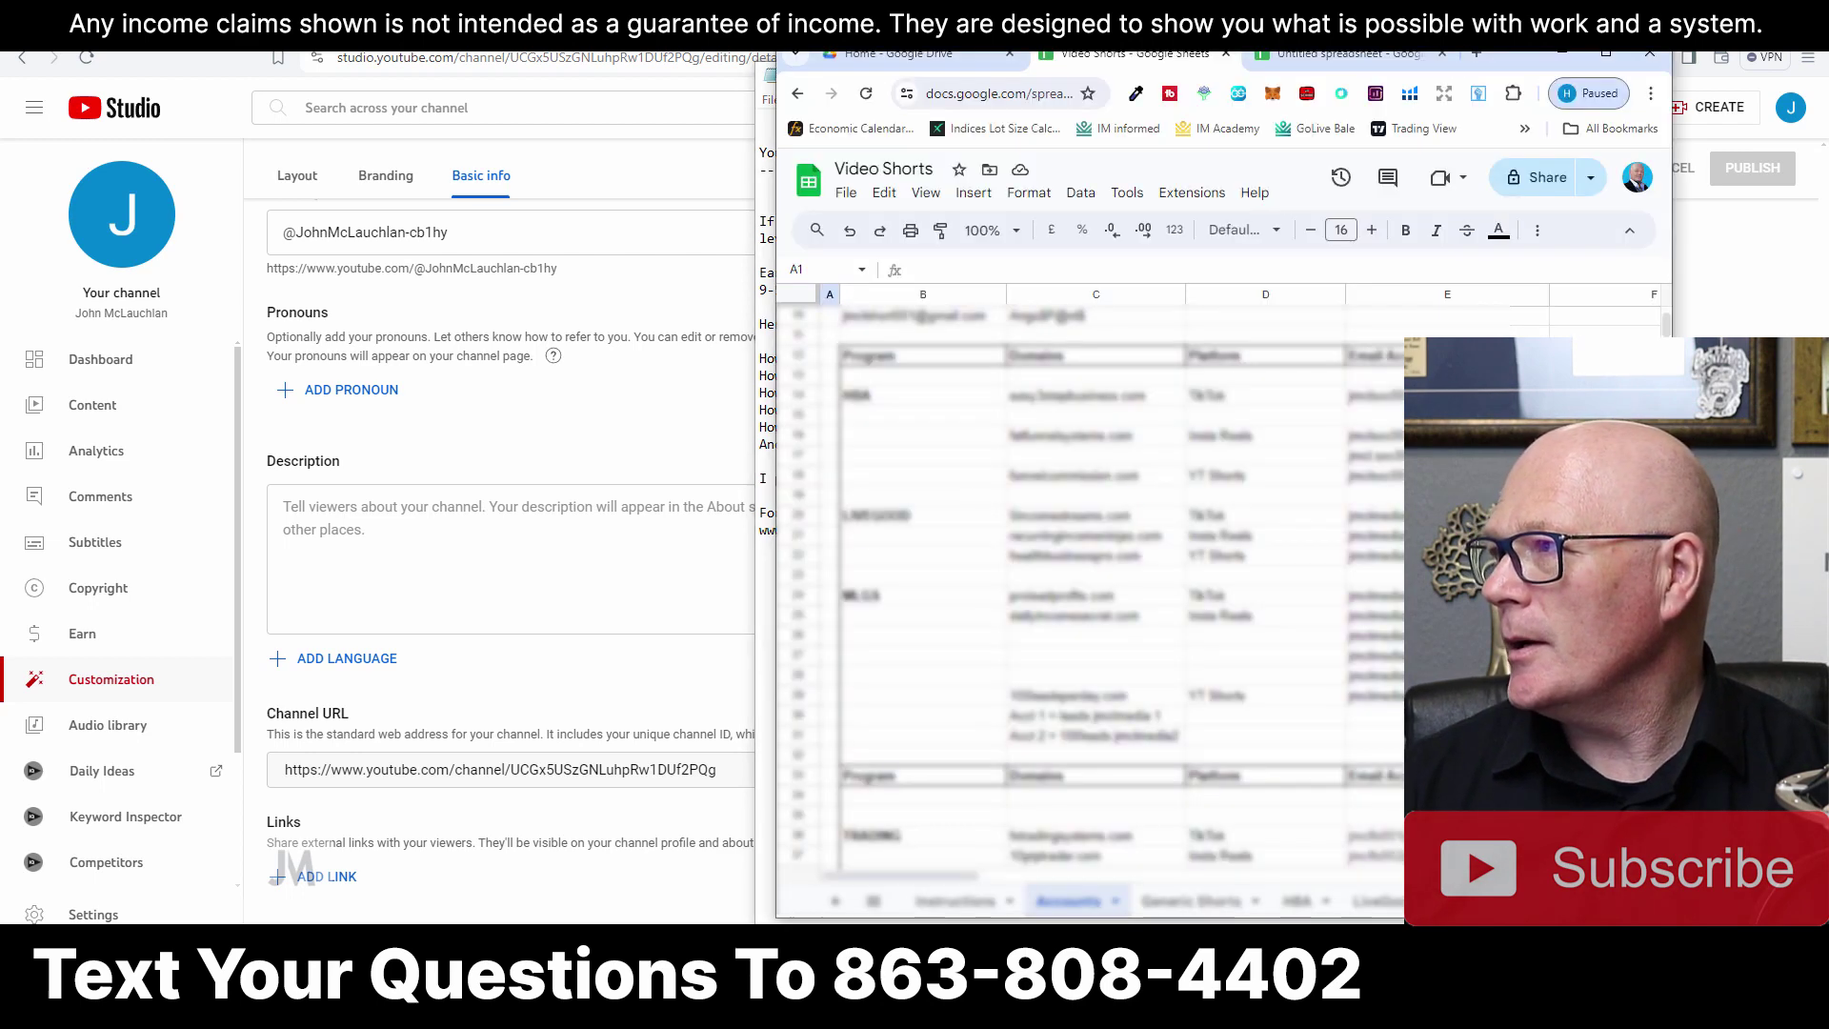
left_click(1305, 57)
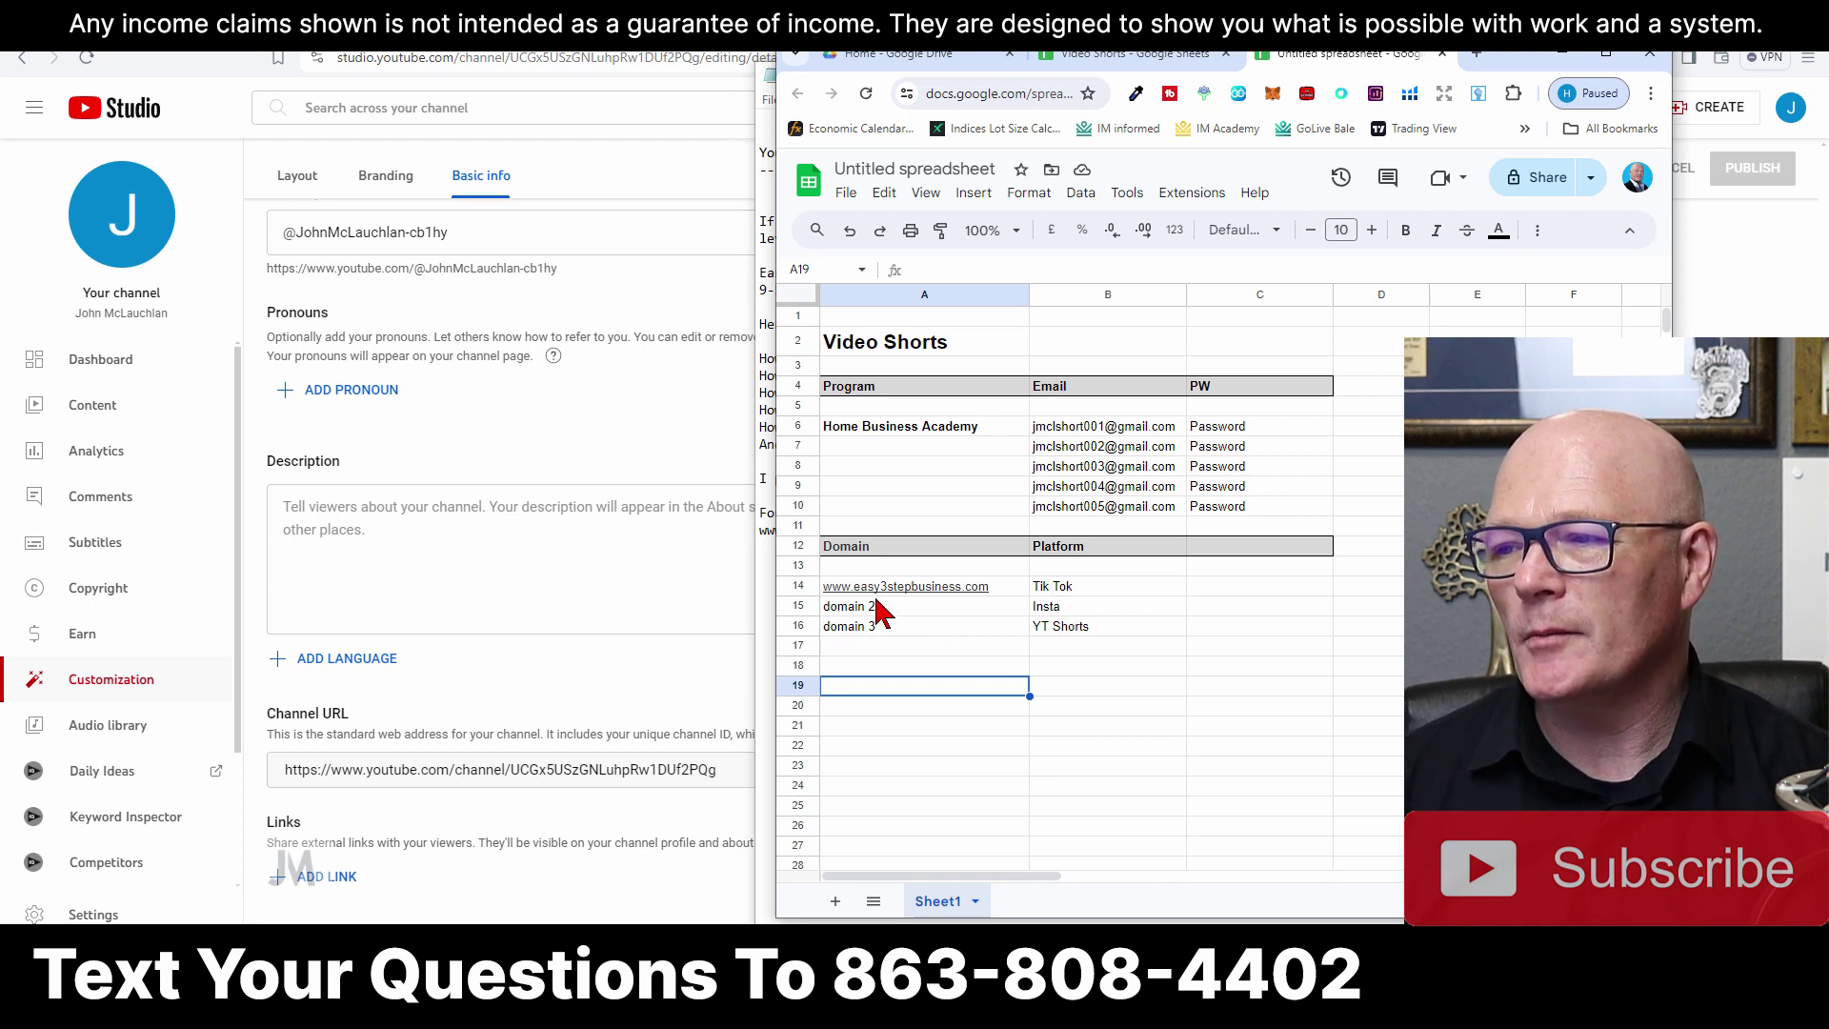
left_click_drag(1518, 54, 1567, 57)
left_click(1698, 55)
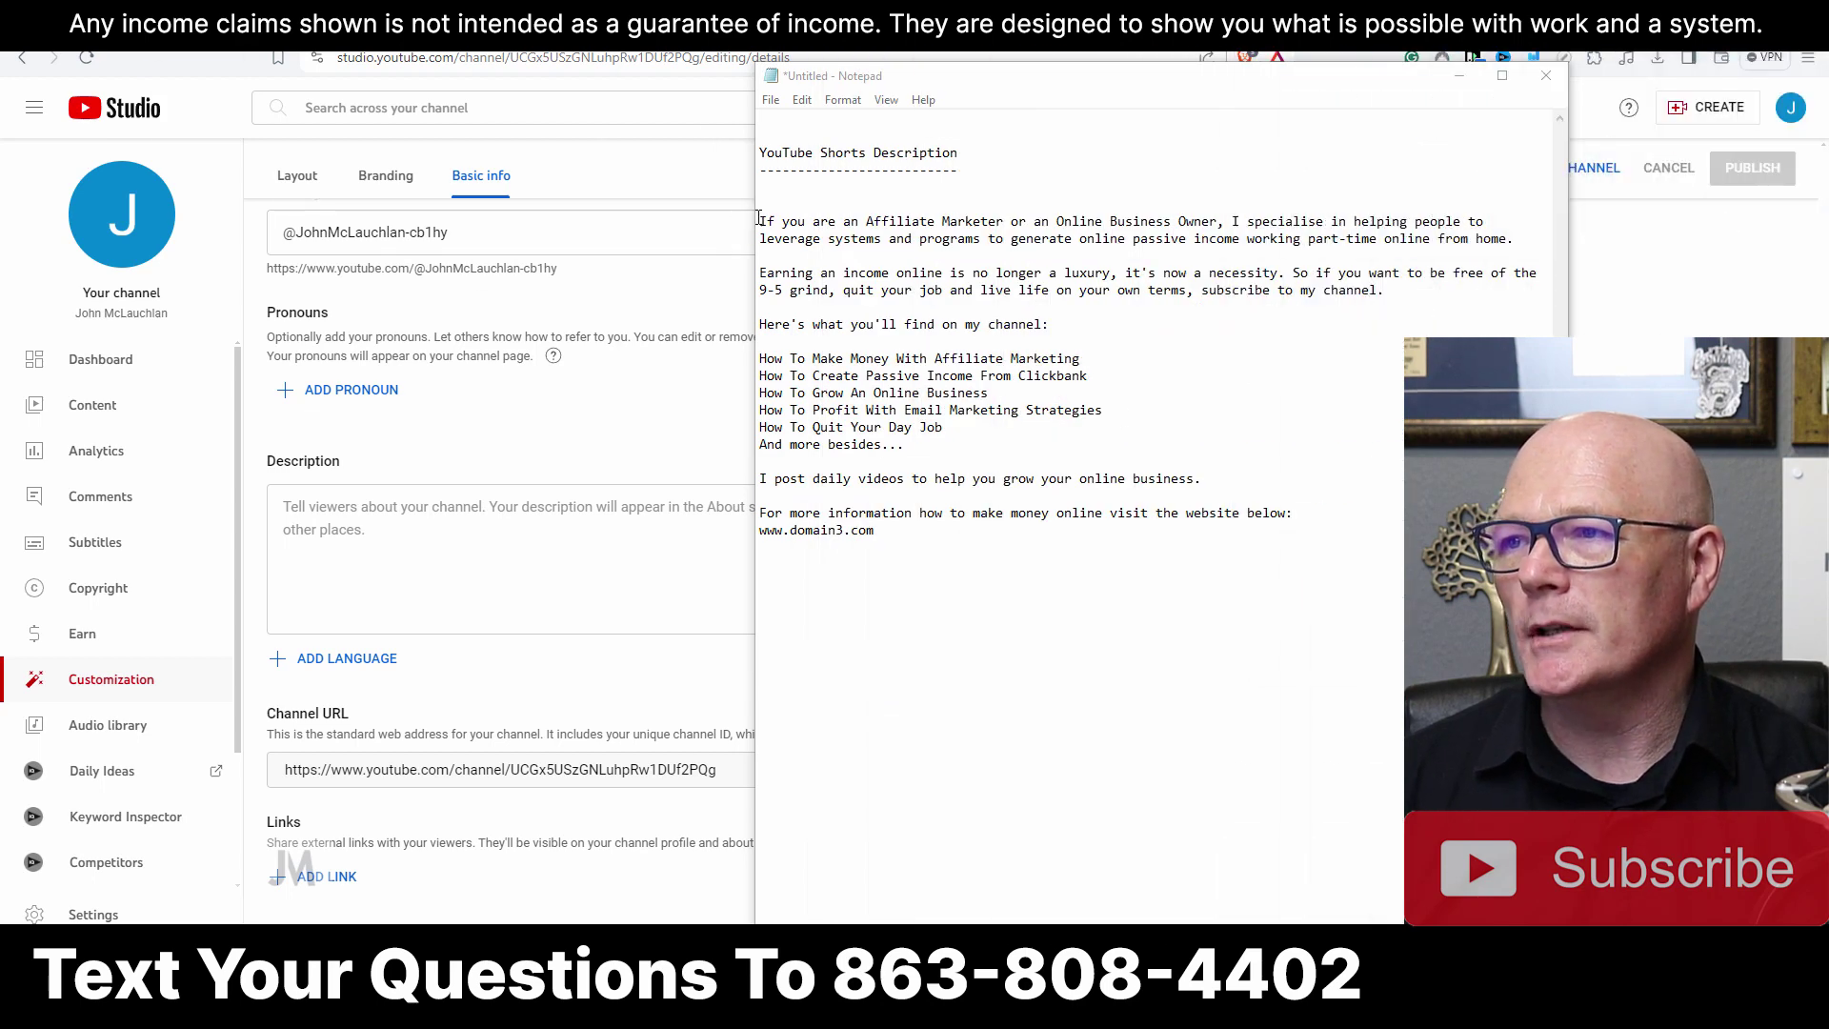
Copy the YouTube Shorts description text from Notepad, without its heading, into the channel's Description in YouTube Studio.
left_click_drag(760, 223, 964, 546)
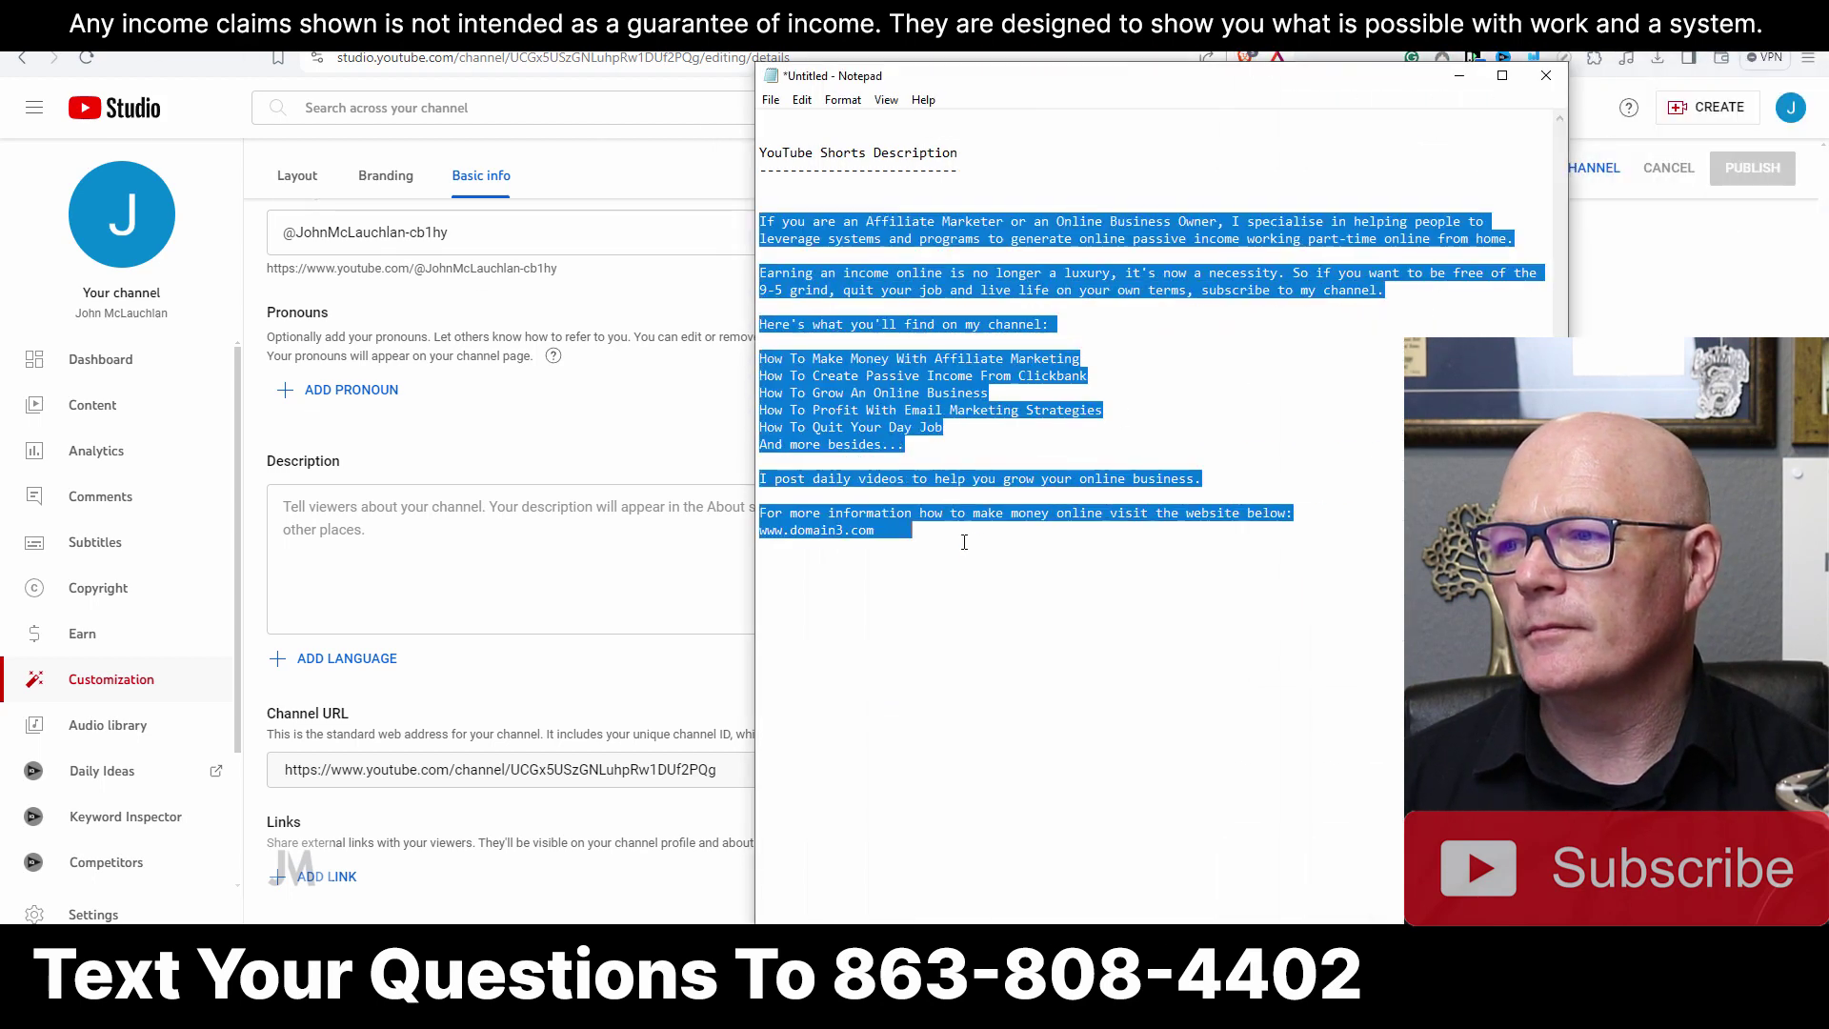
right_click(884, 360)
left_click(930, 420)
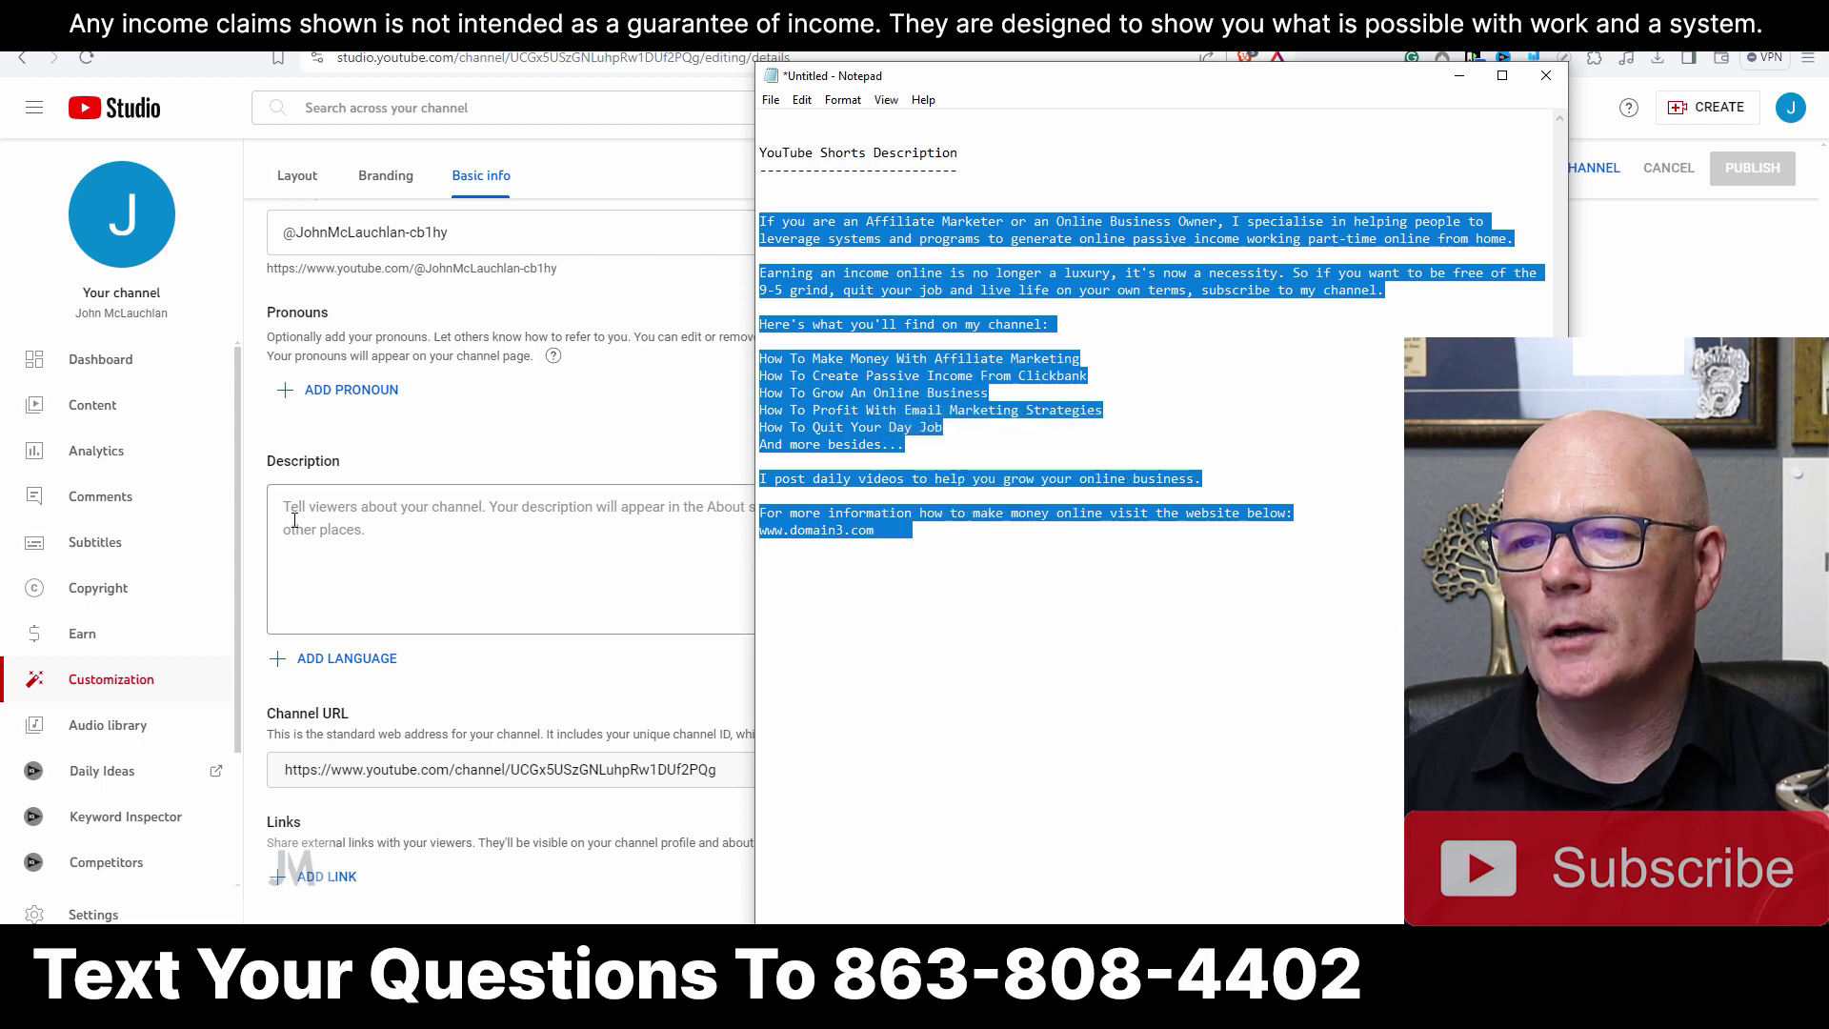
left_click(295, 520)
right_click(293, 508)
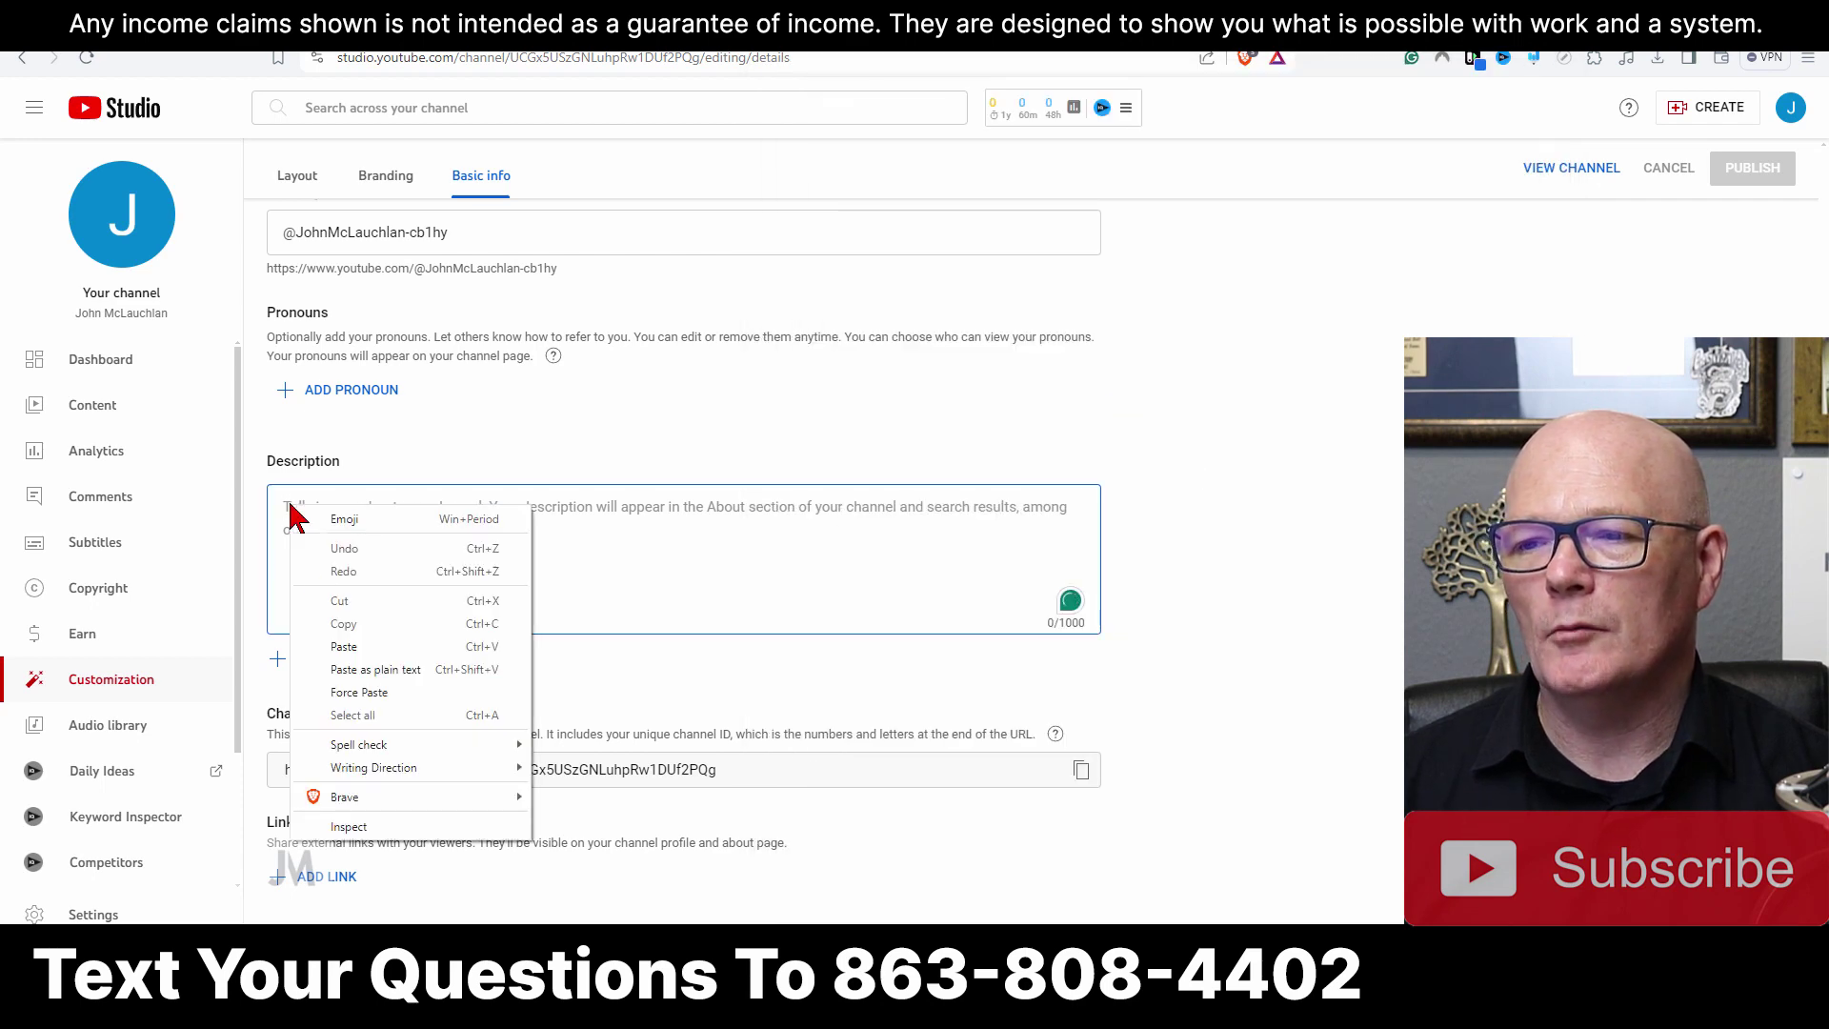
left_click(344, 646)
Add a link to the channel profile with the title Click For Free Video.
scroll(572, 648, "down", 3)
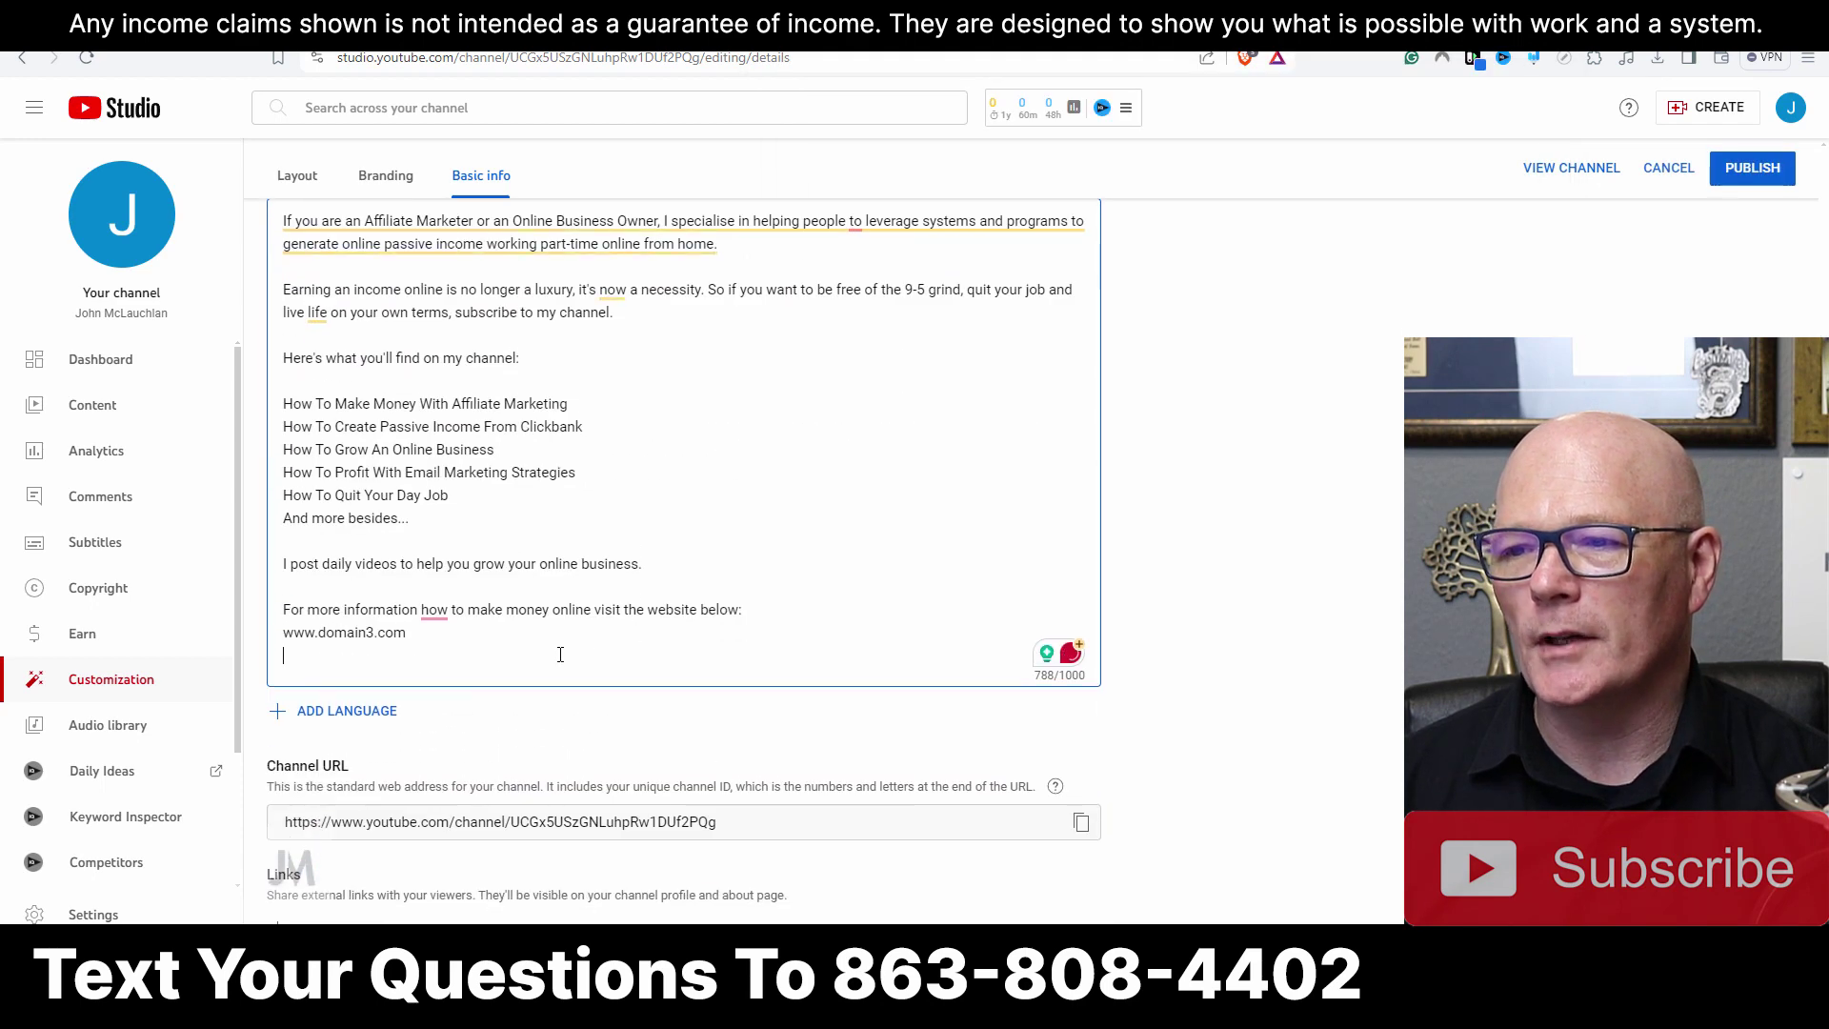
scroll(533, 628, "down", 2)
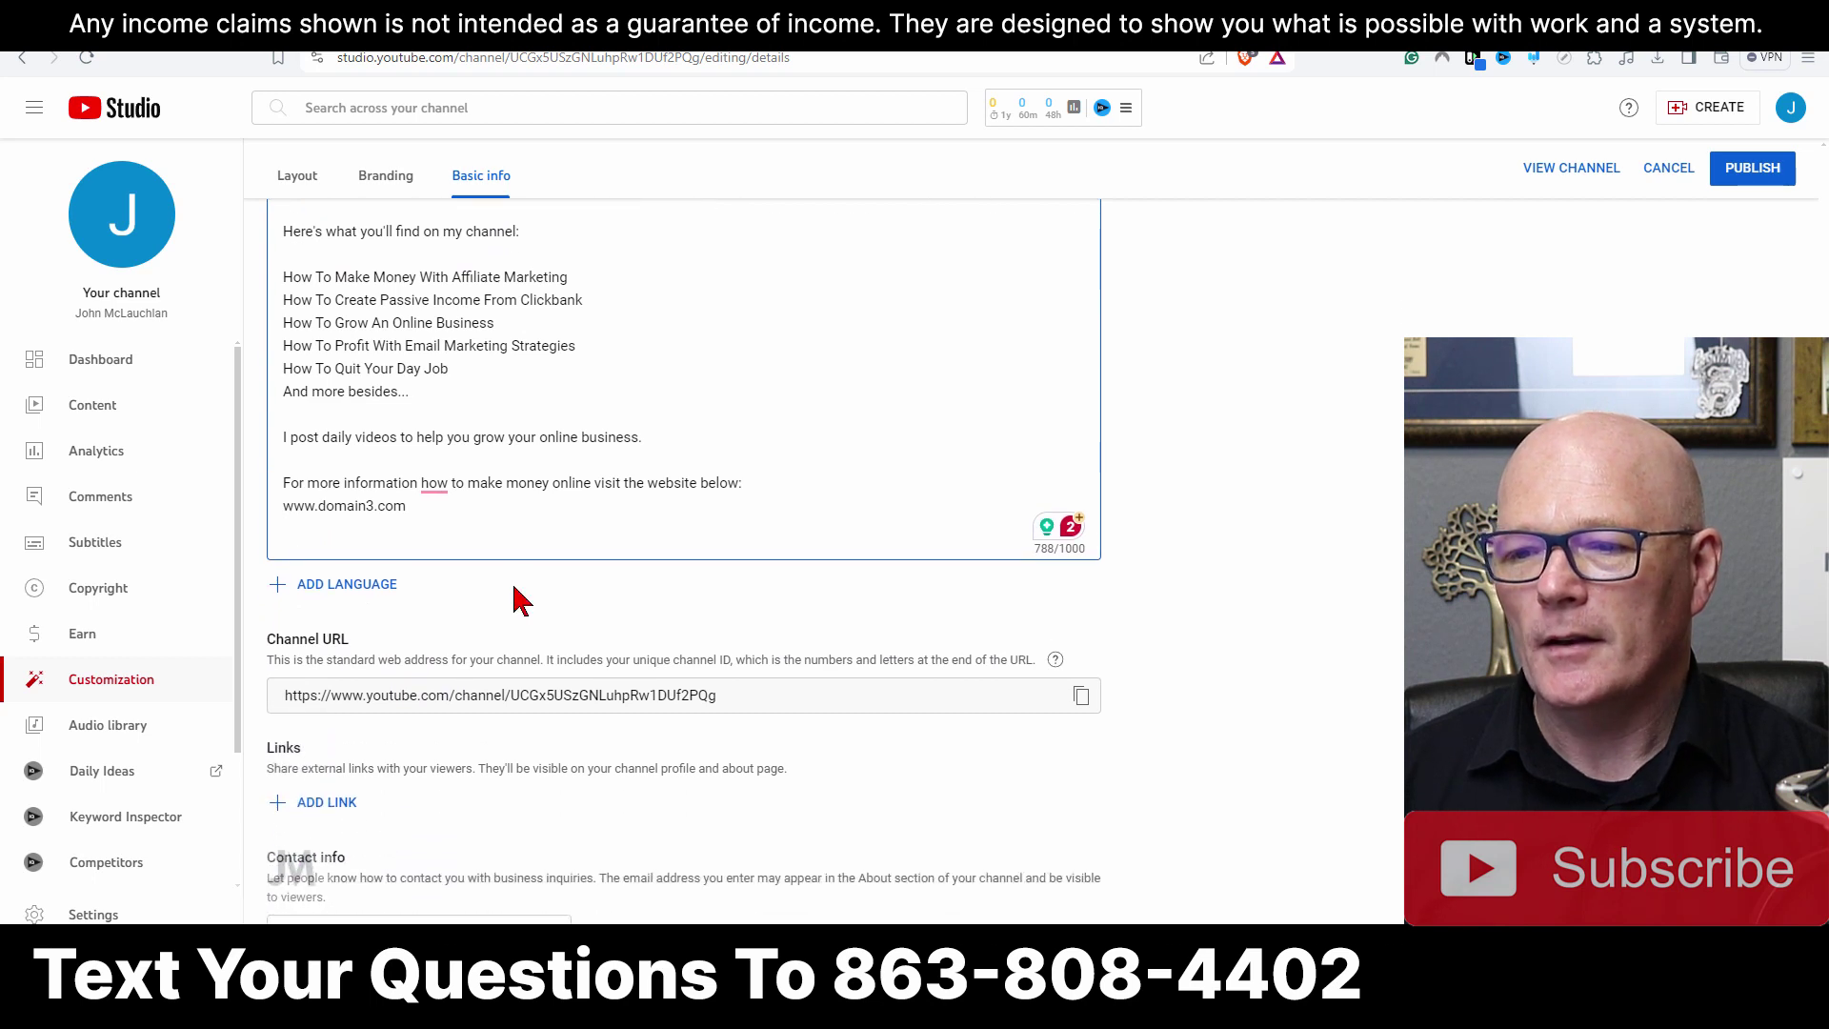
left_click(333, 803)
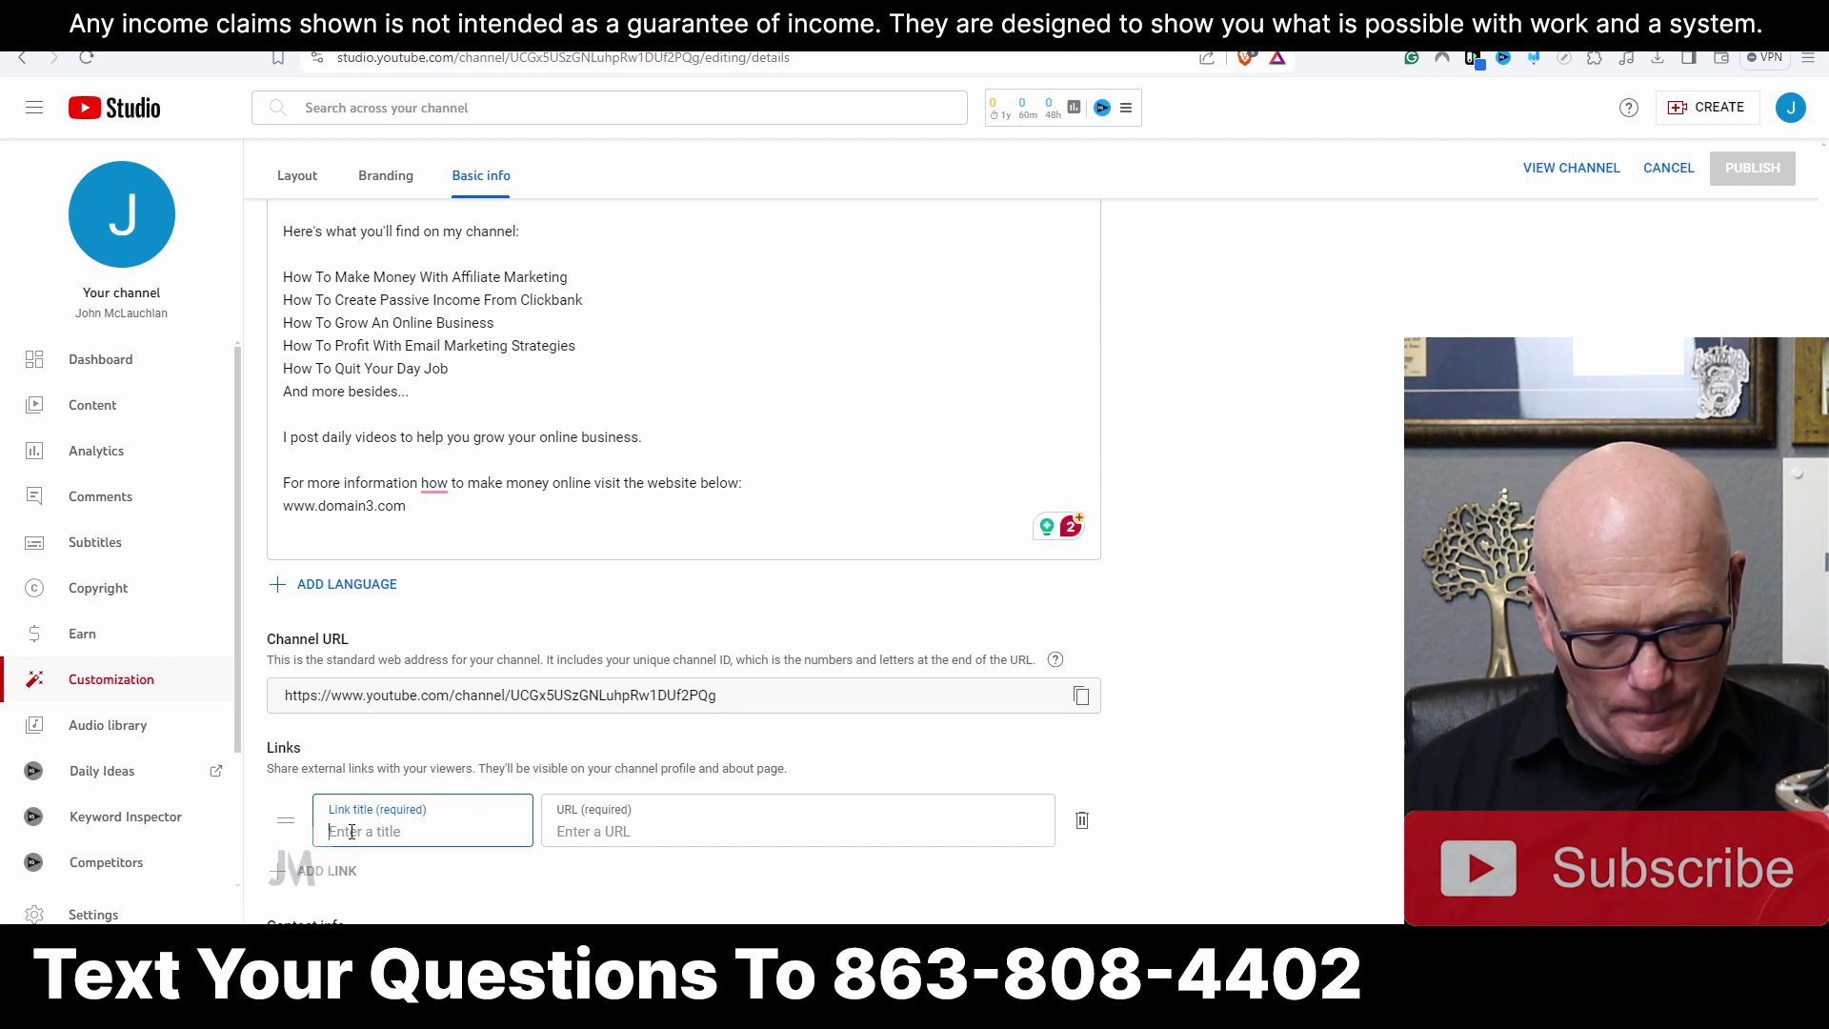
type("Cli")
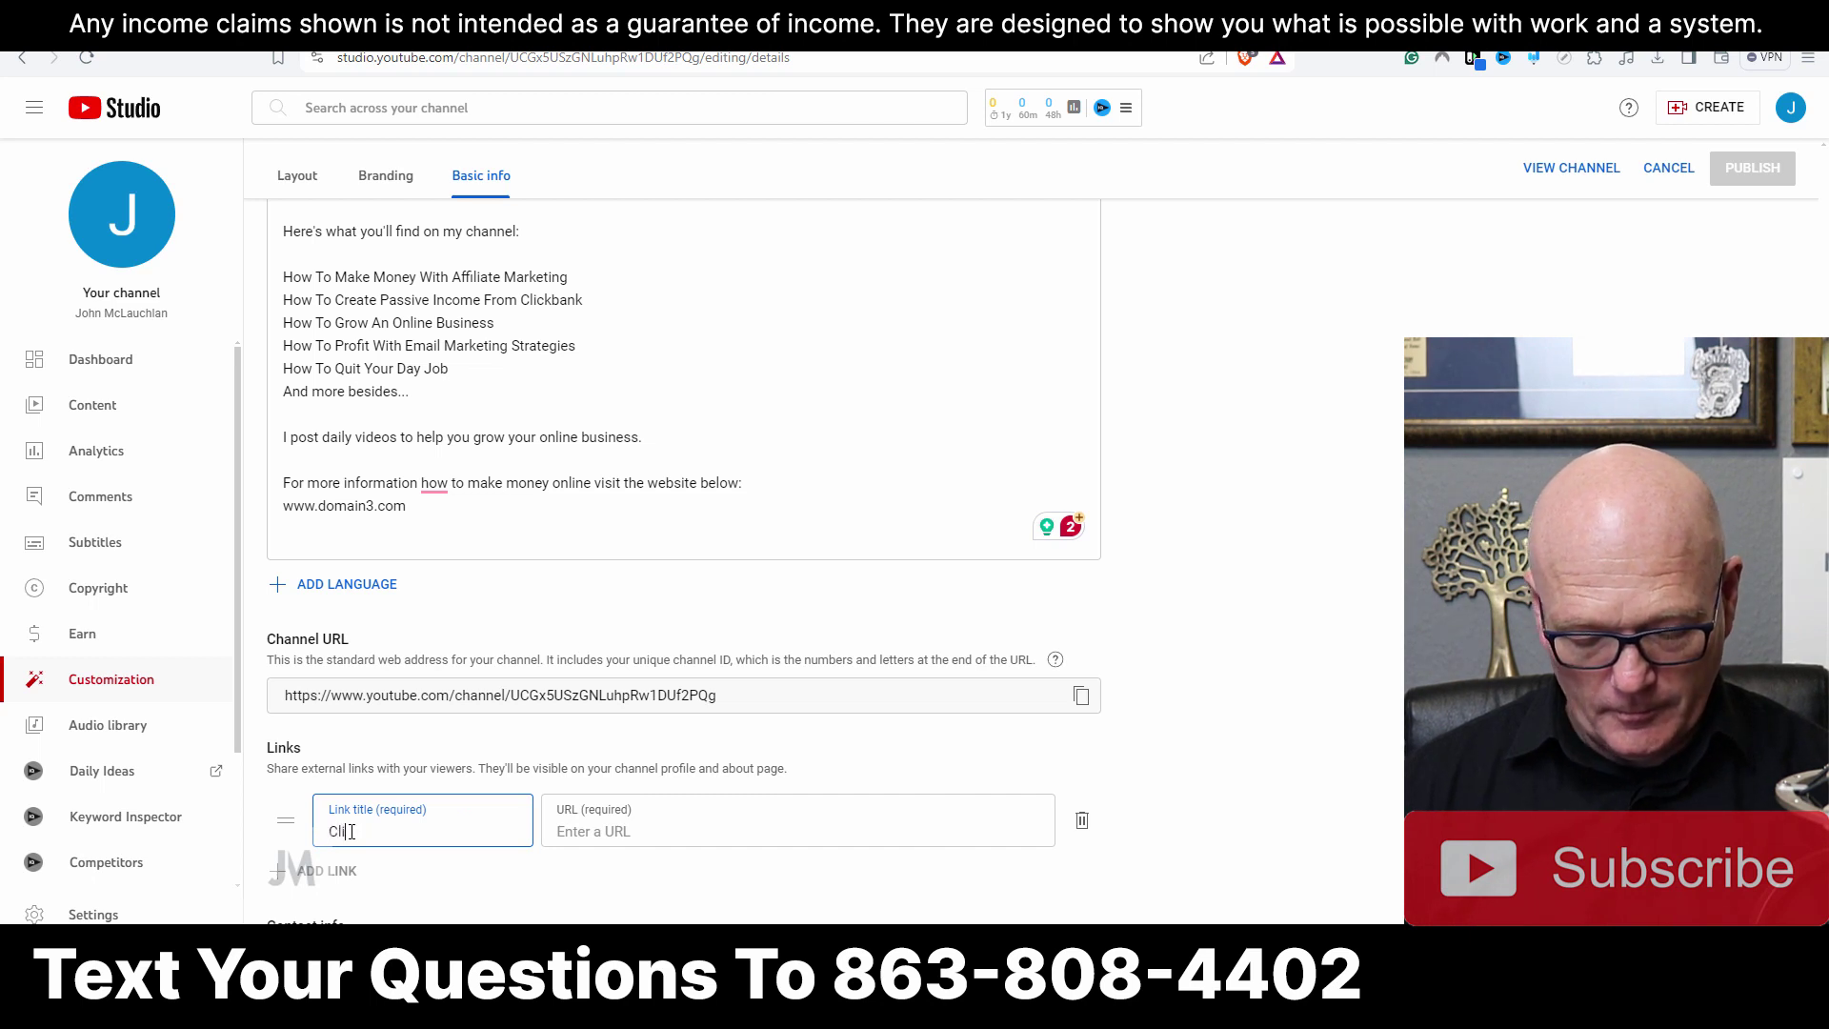
type("ck")
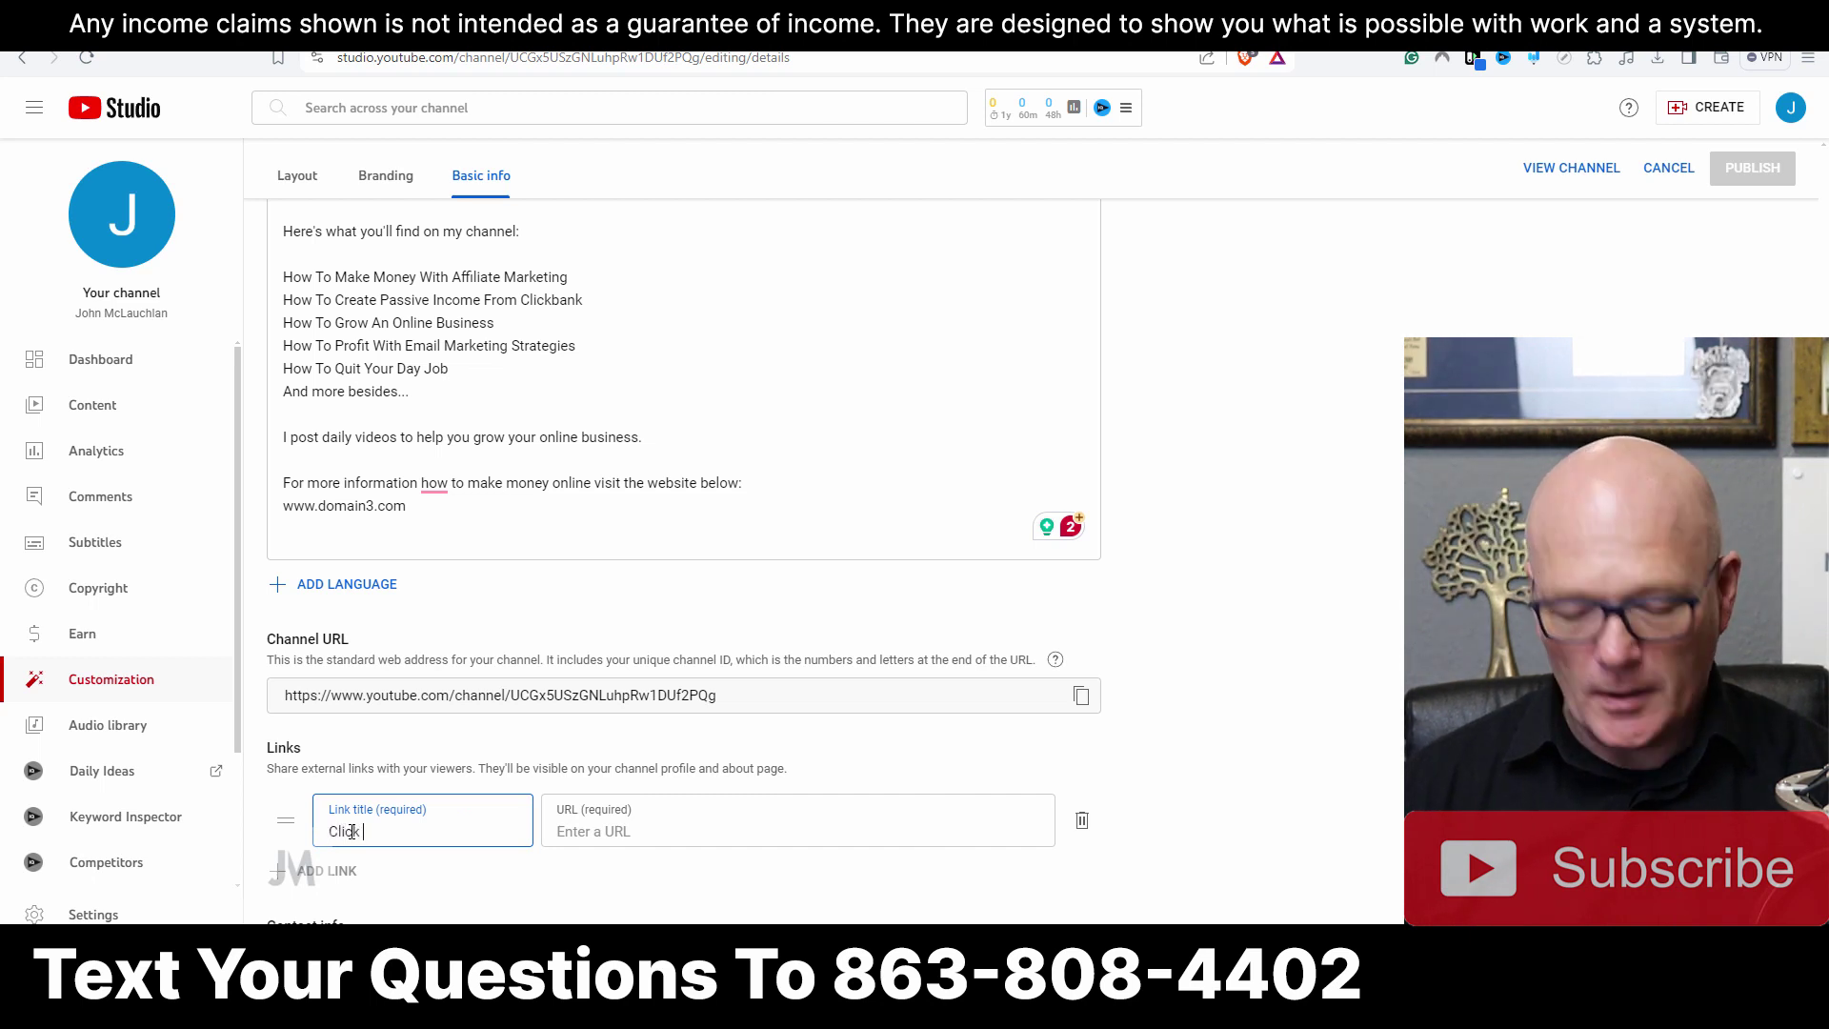
type(" For ")
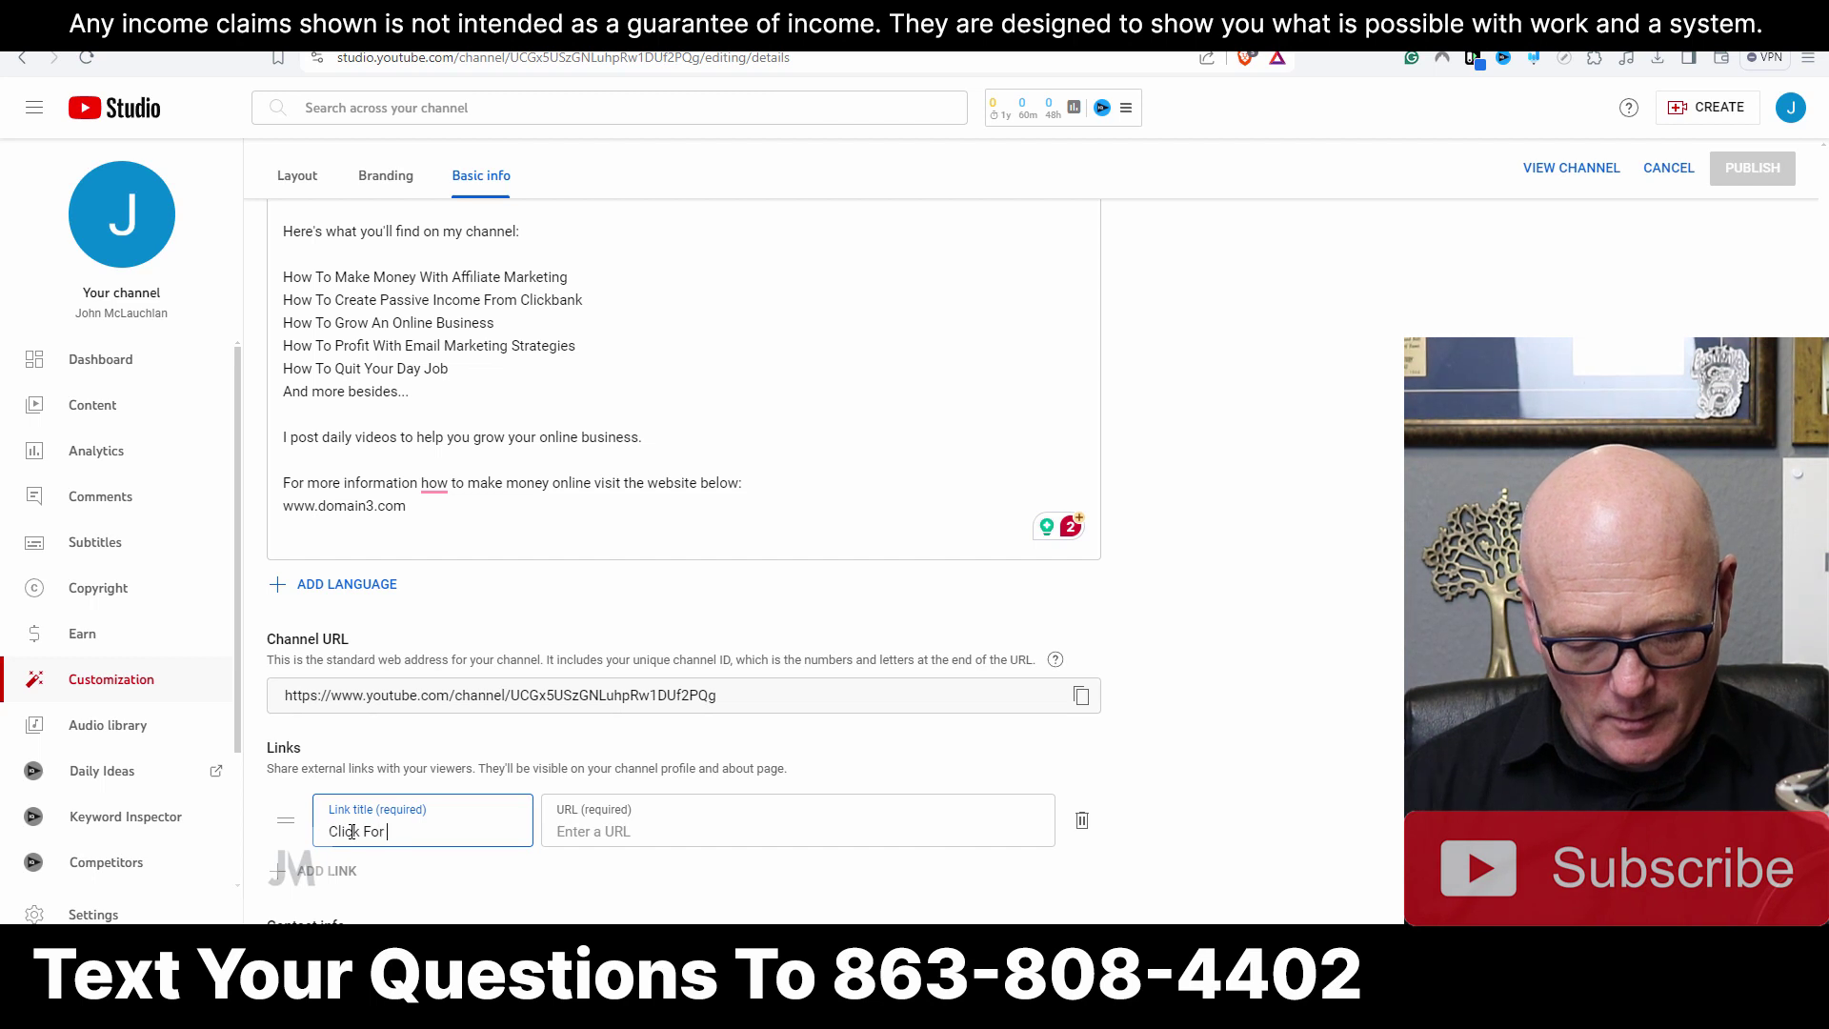
type("Fr")
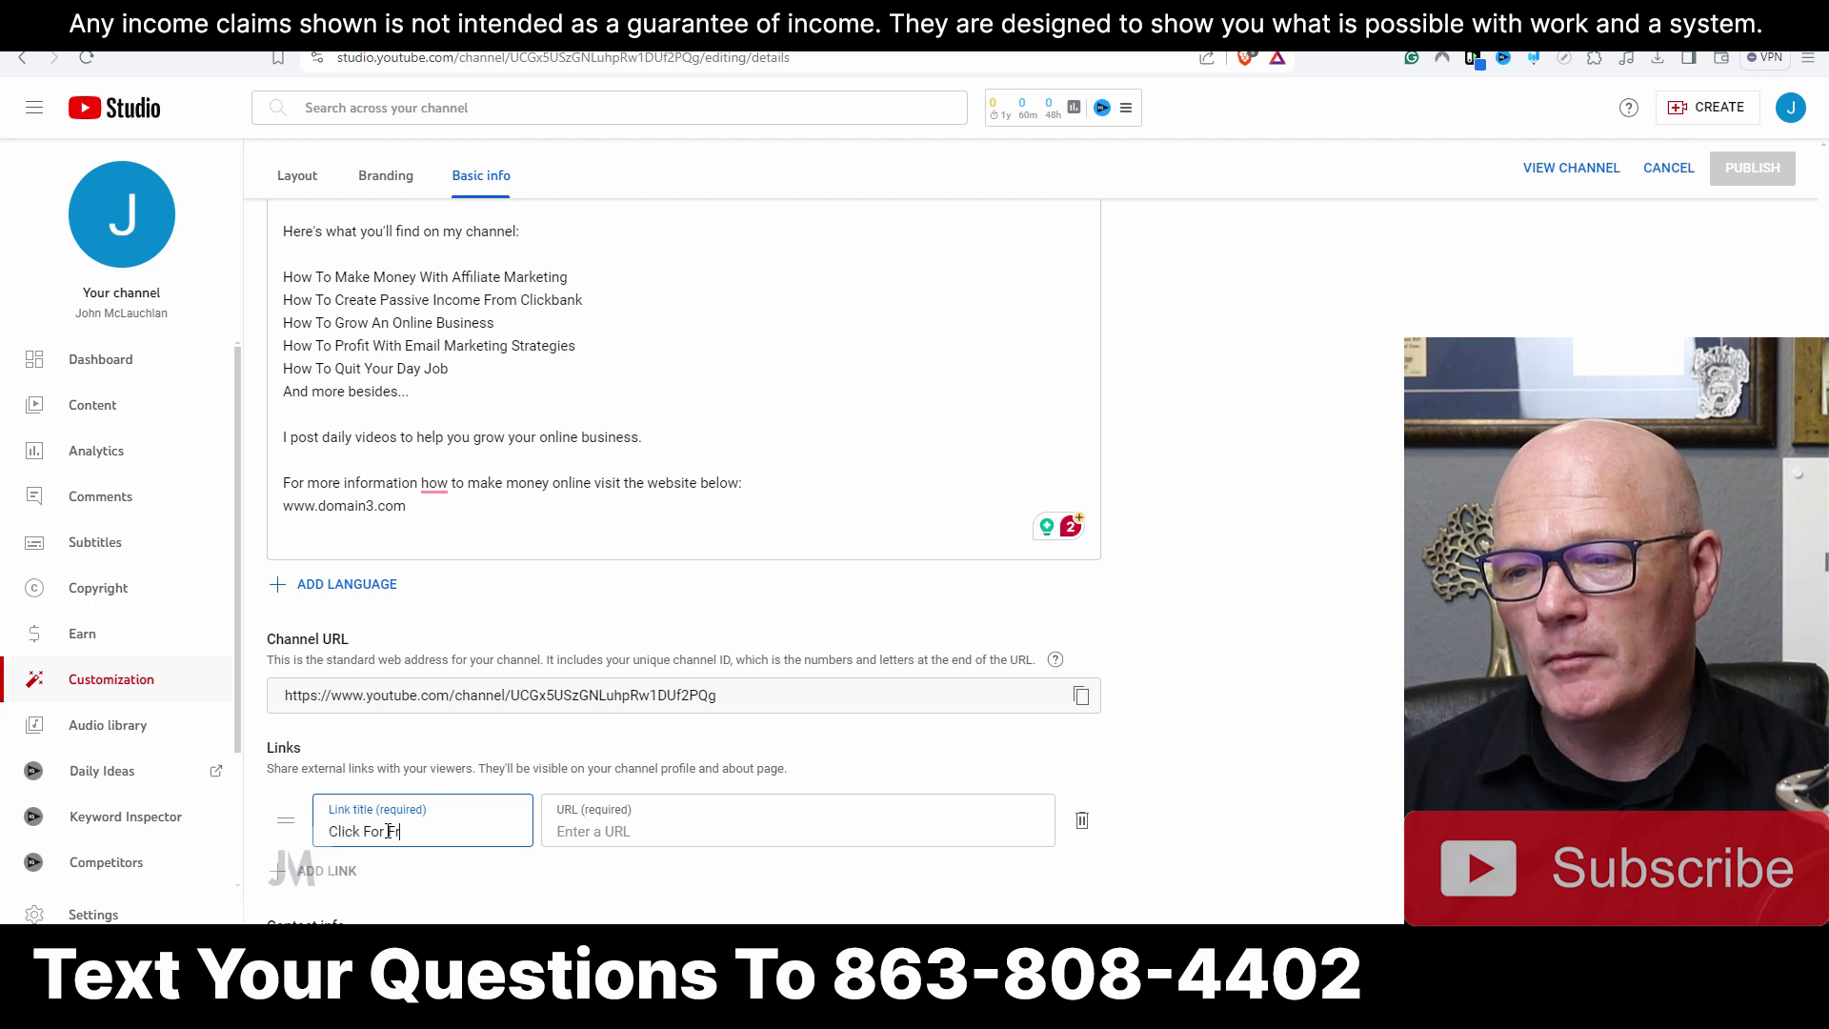
type("ee")
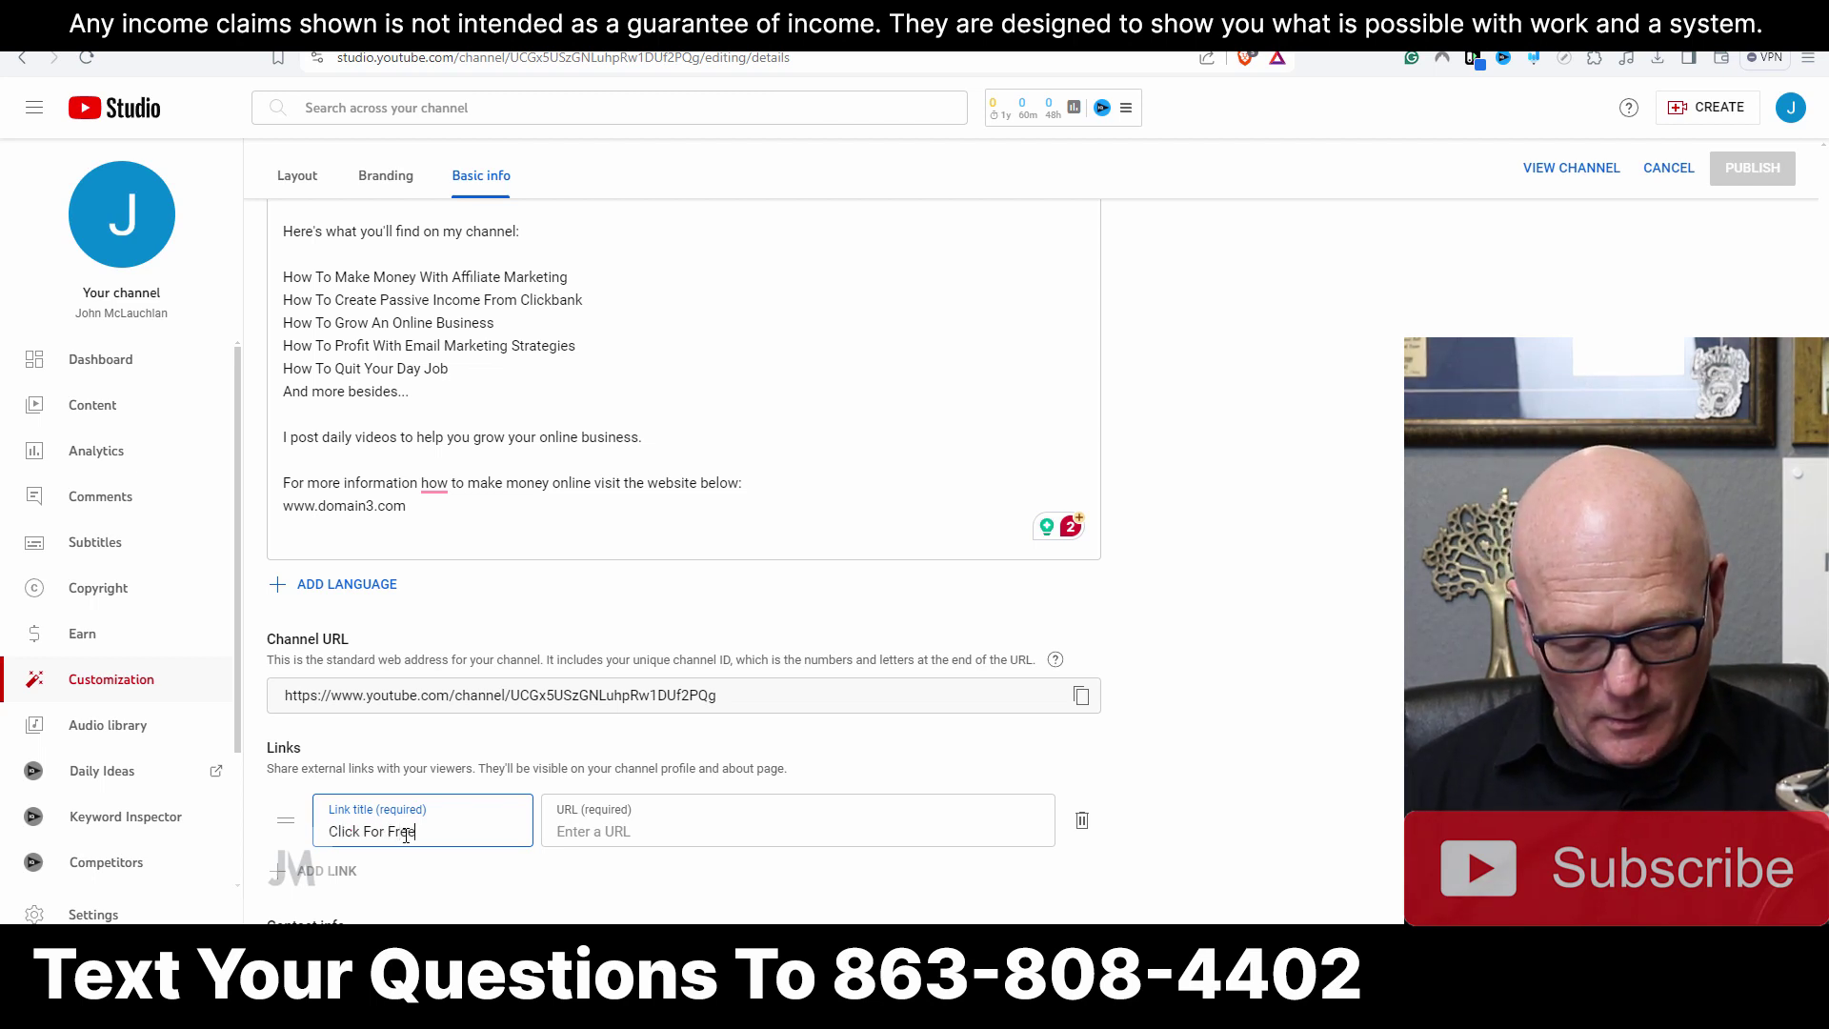
type(" Video")
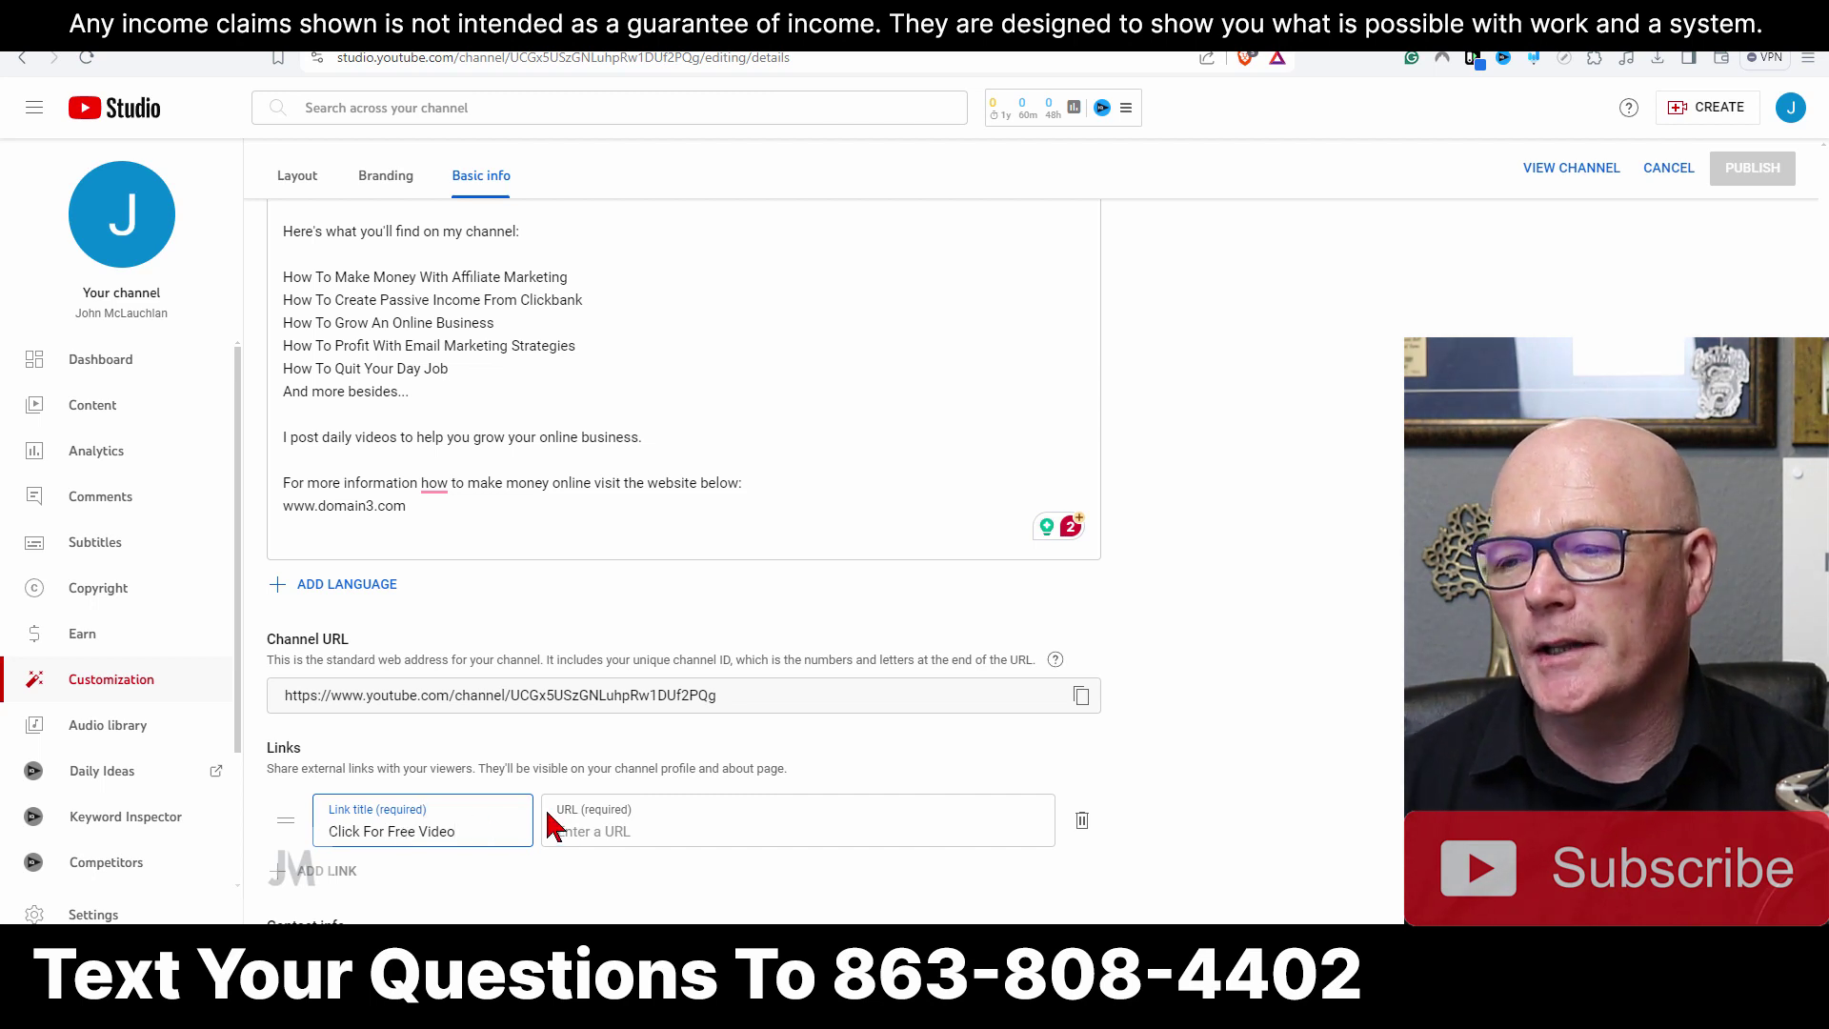
left_click(582, 831)
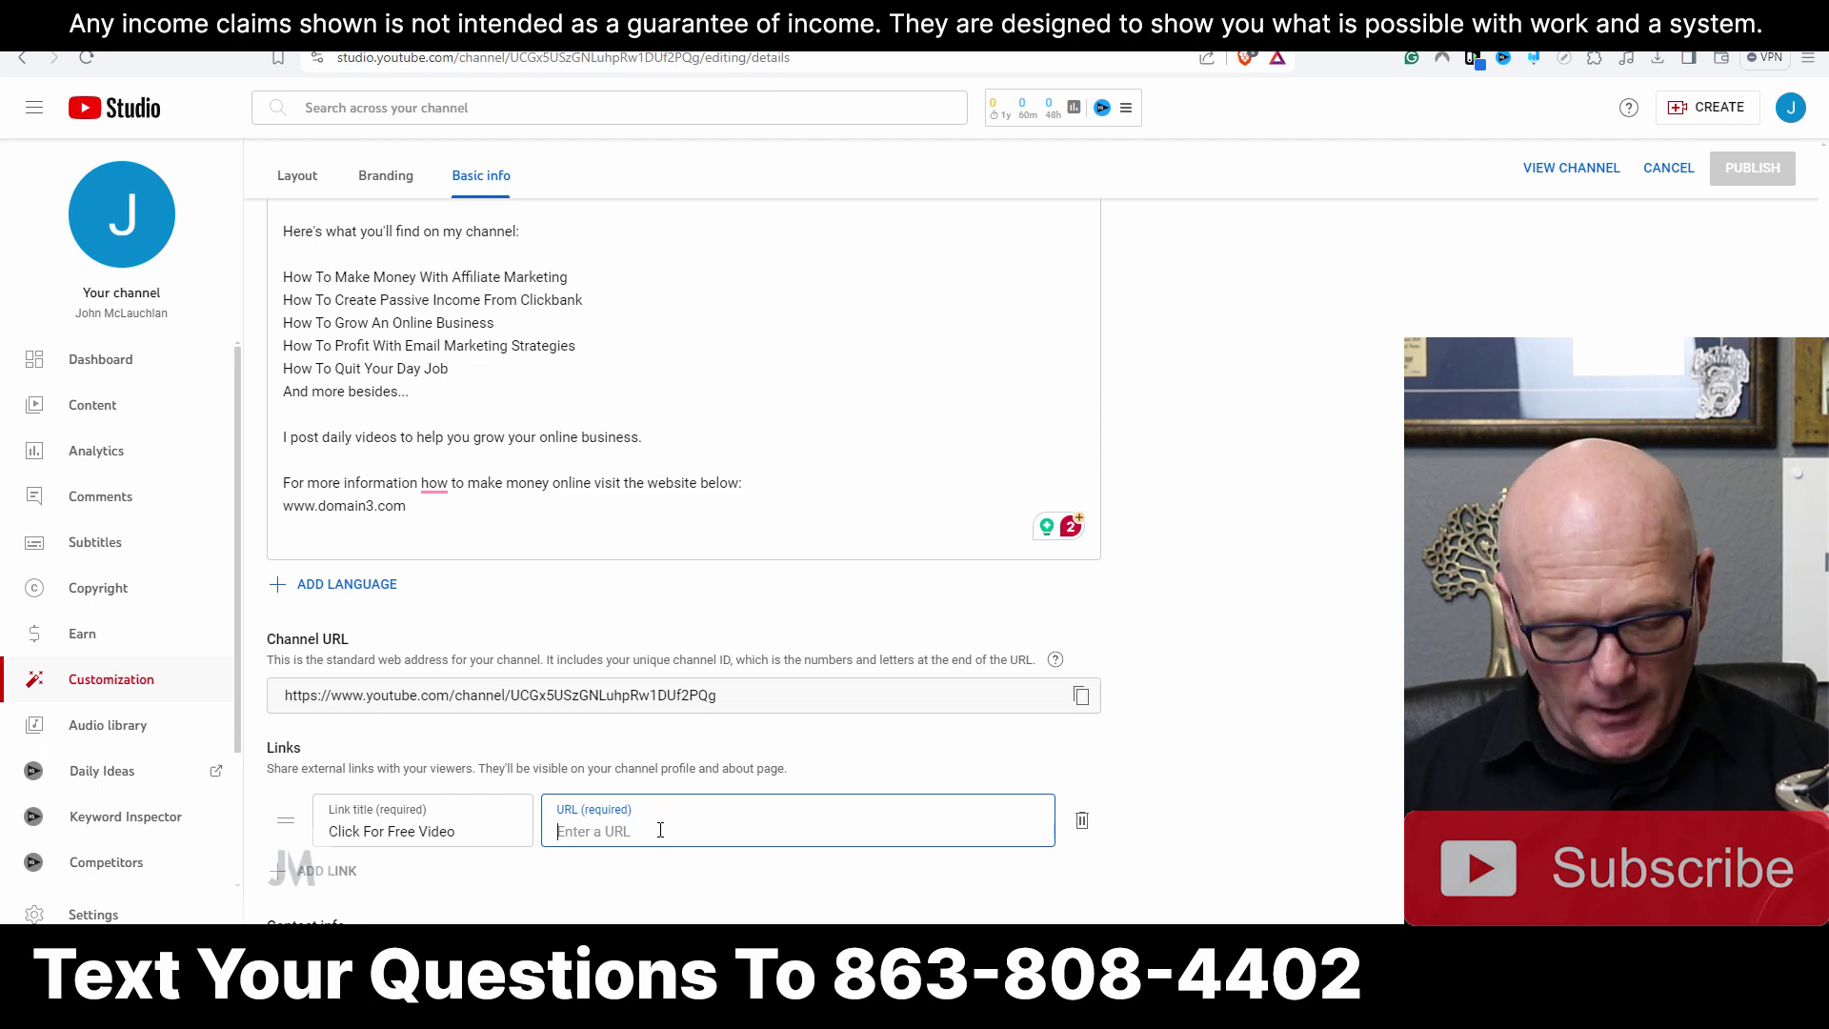
type("www.")
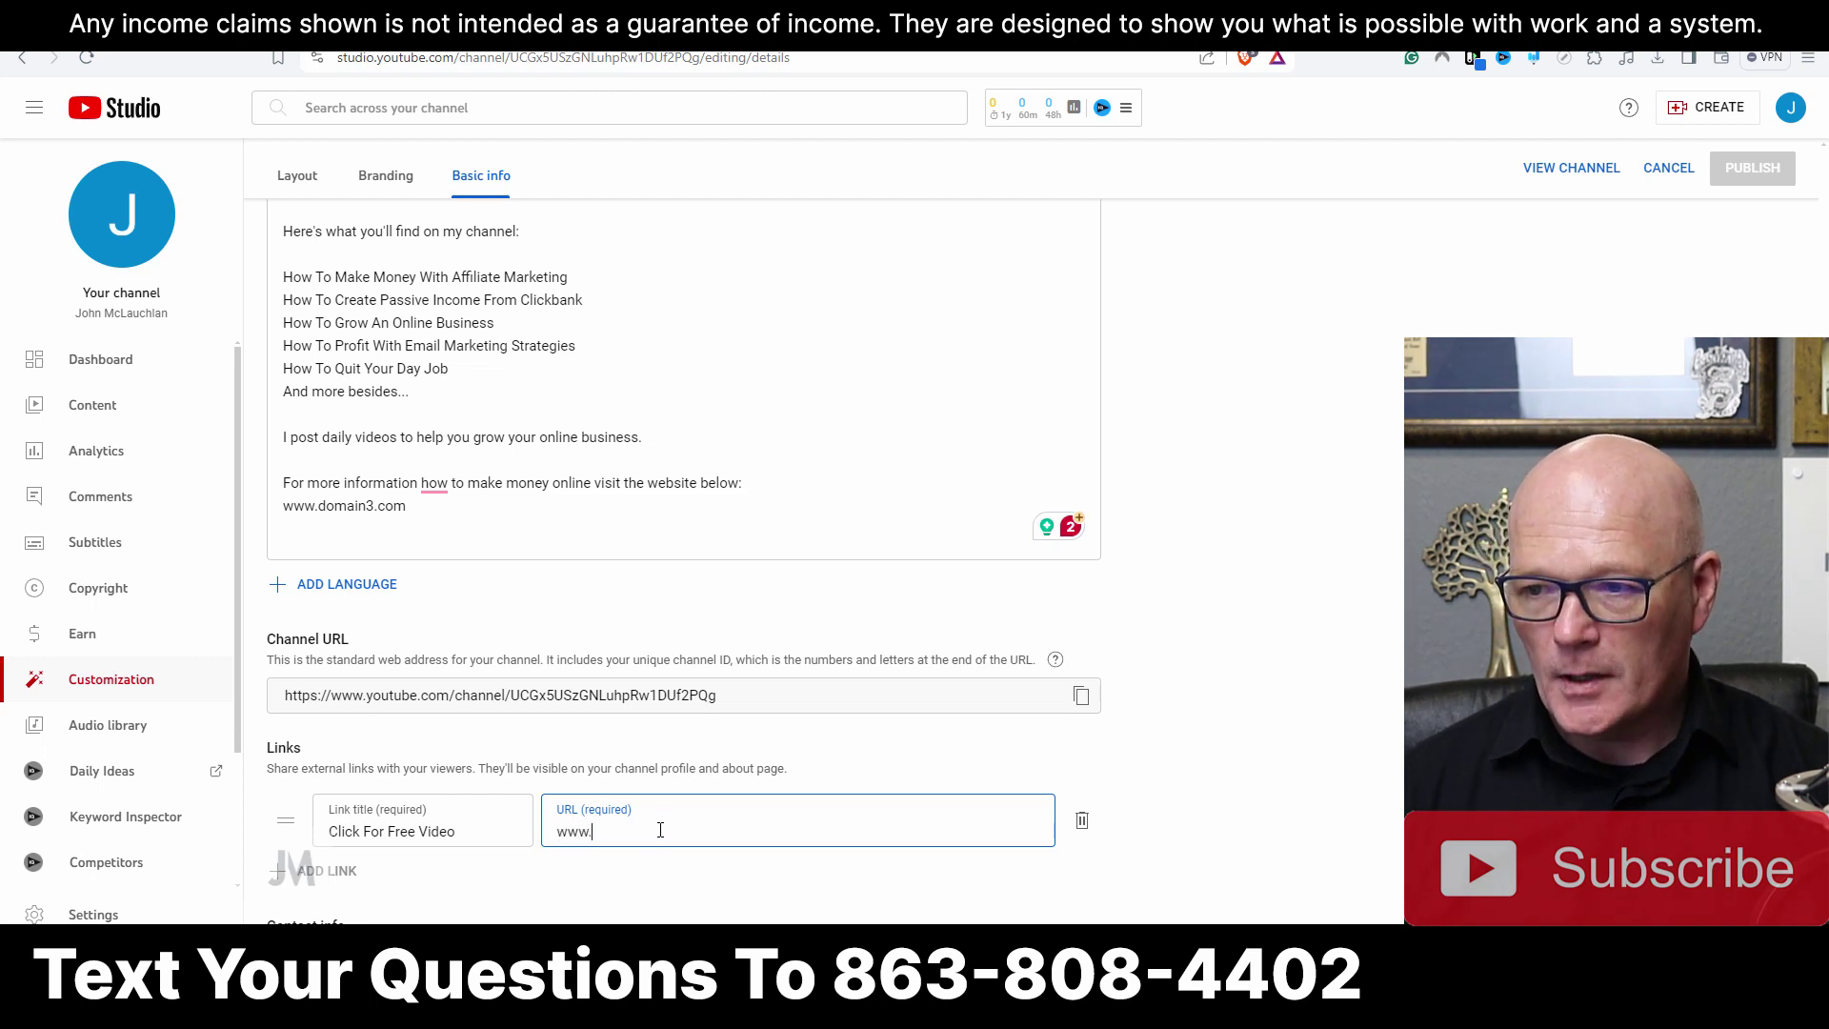
type("domain3")
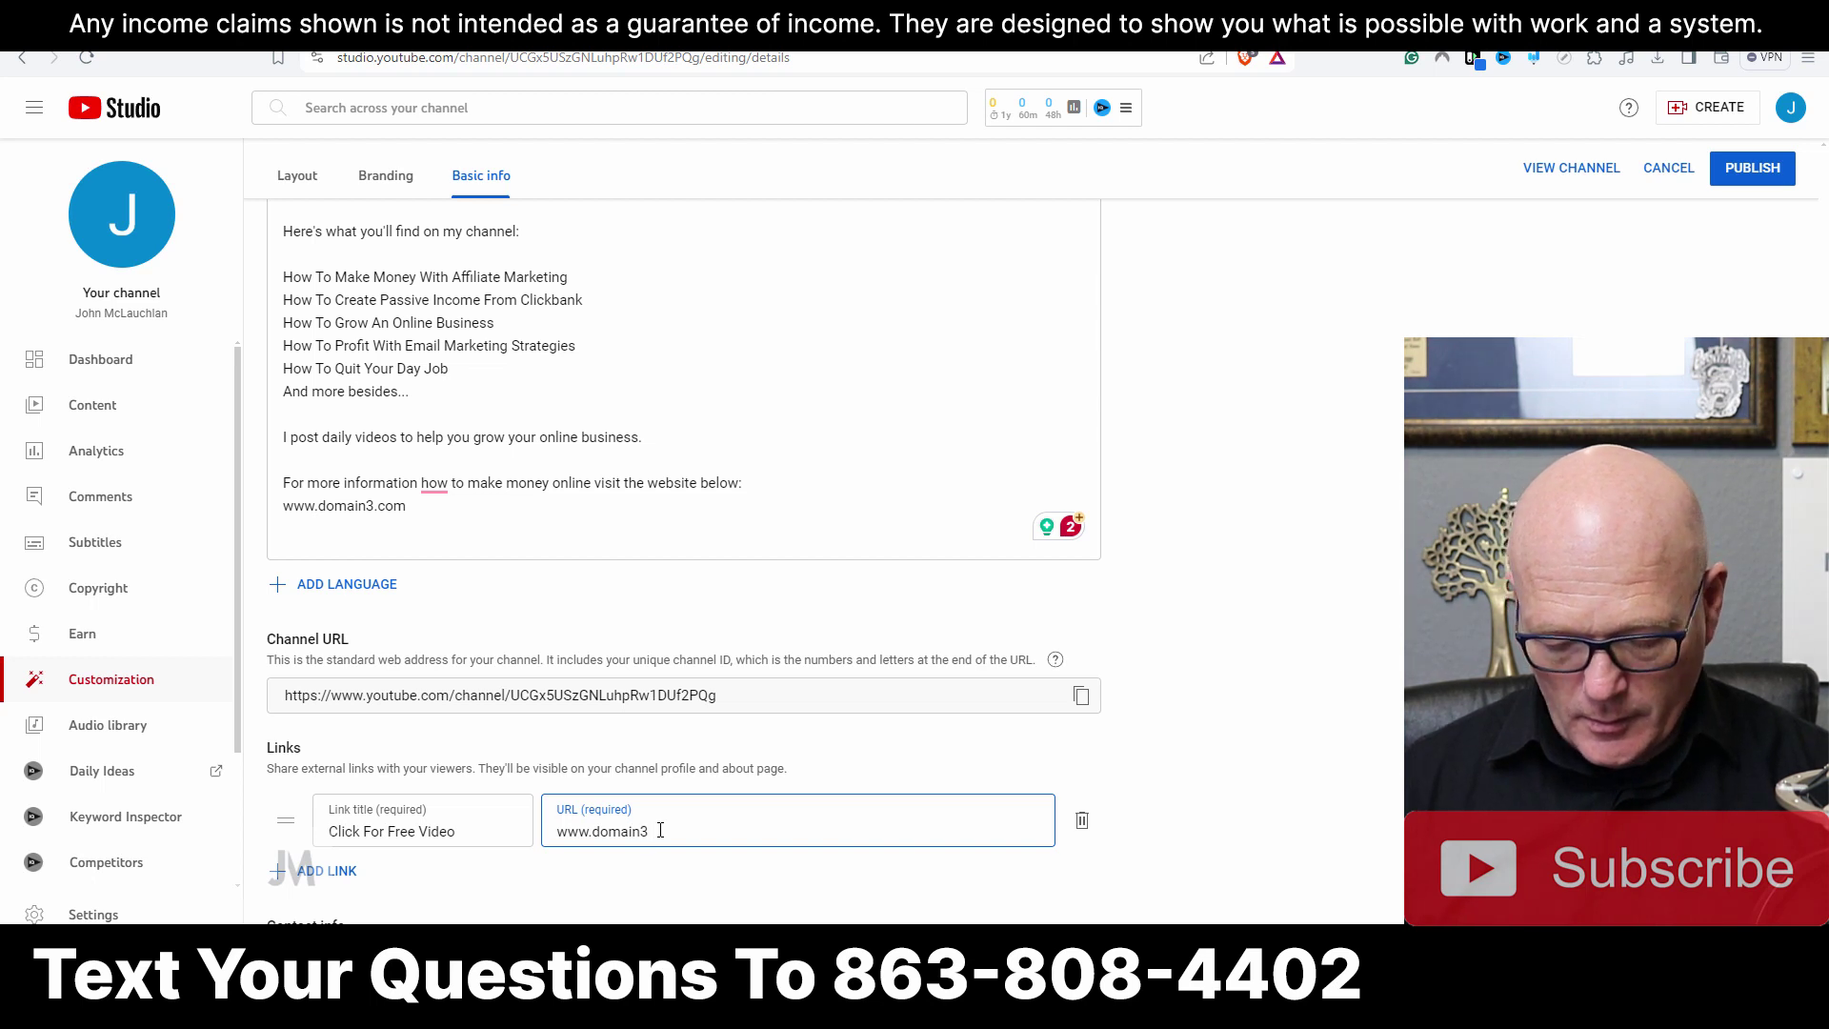
type(".")
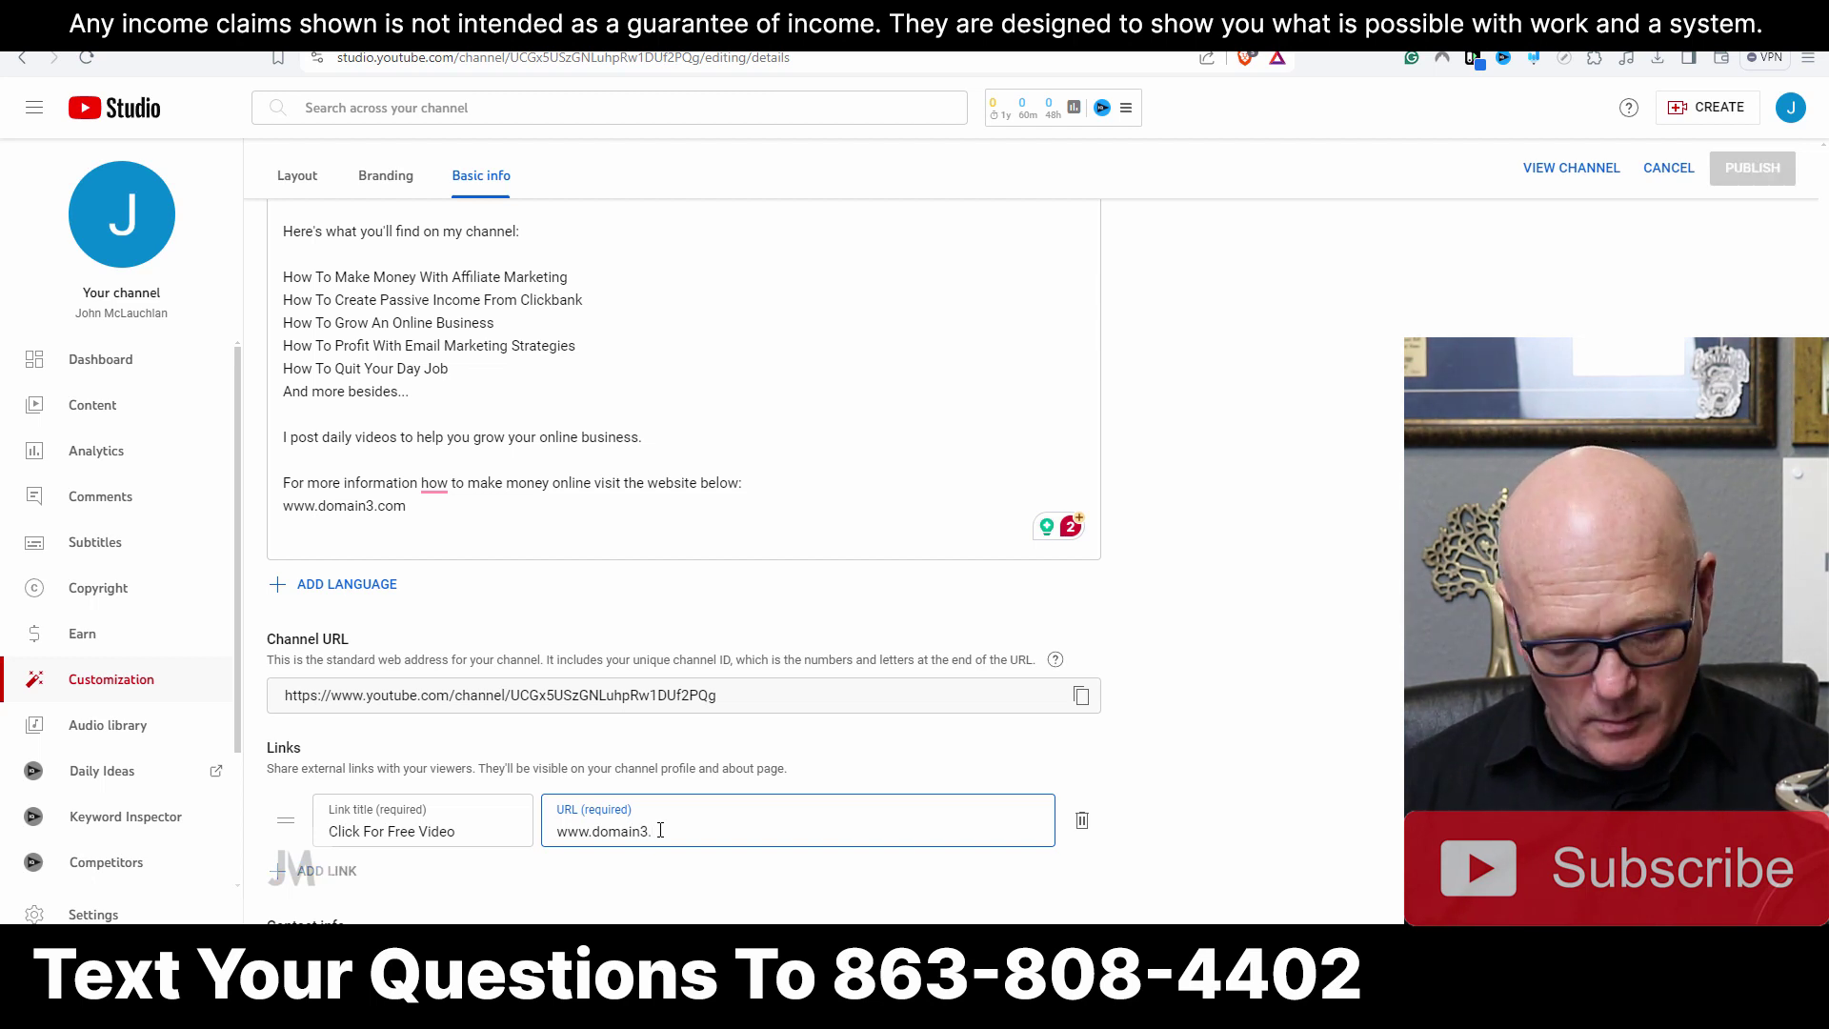
type("com")
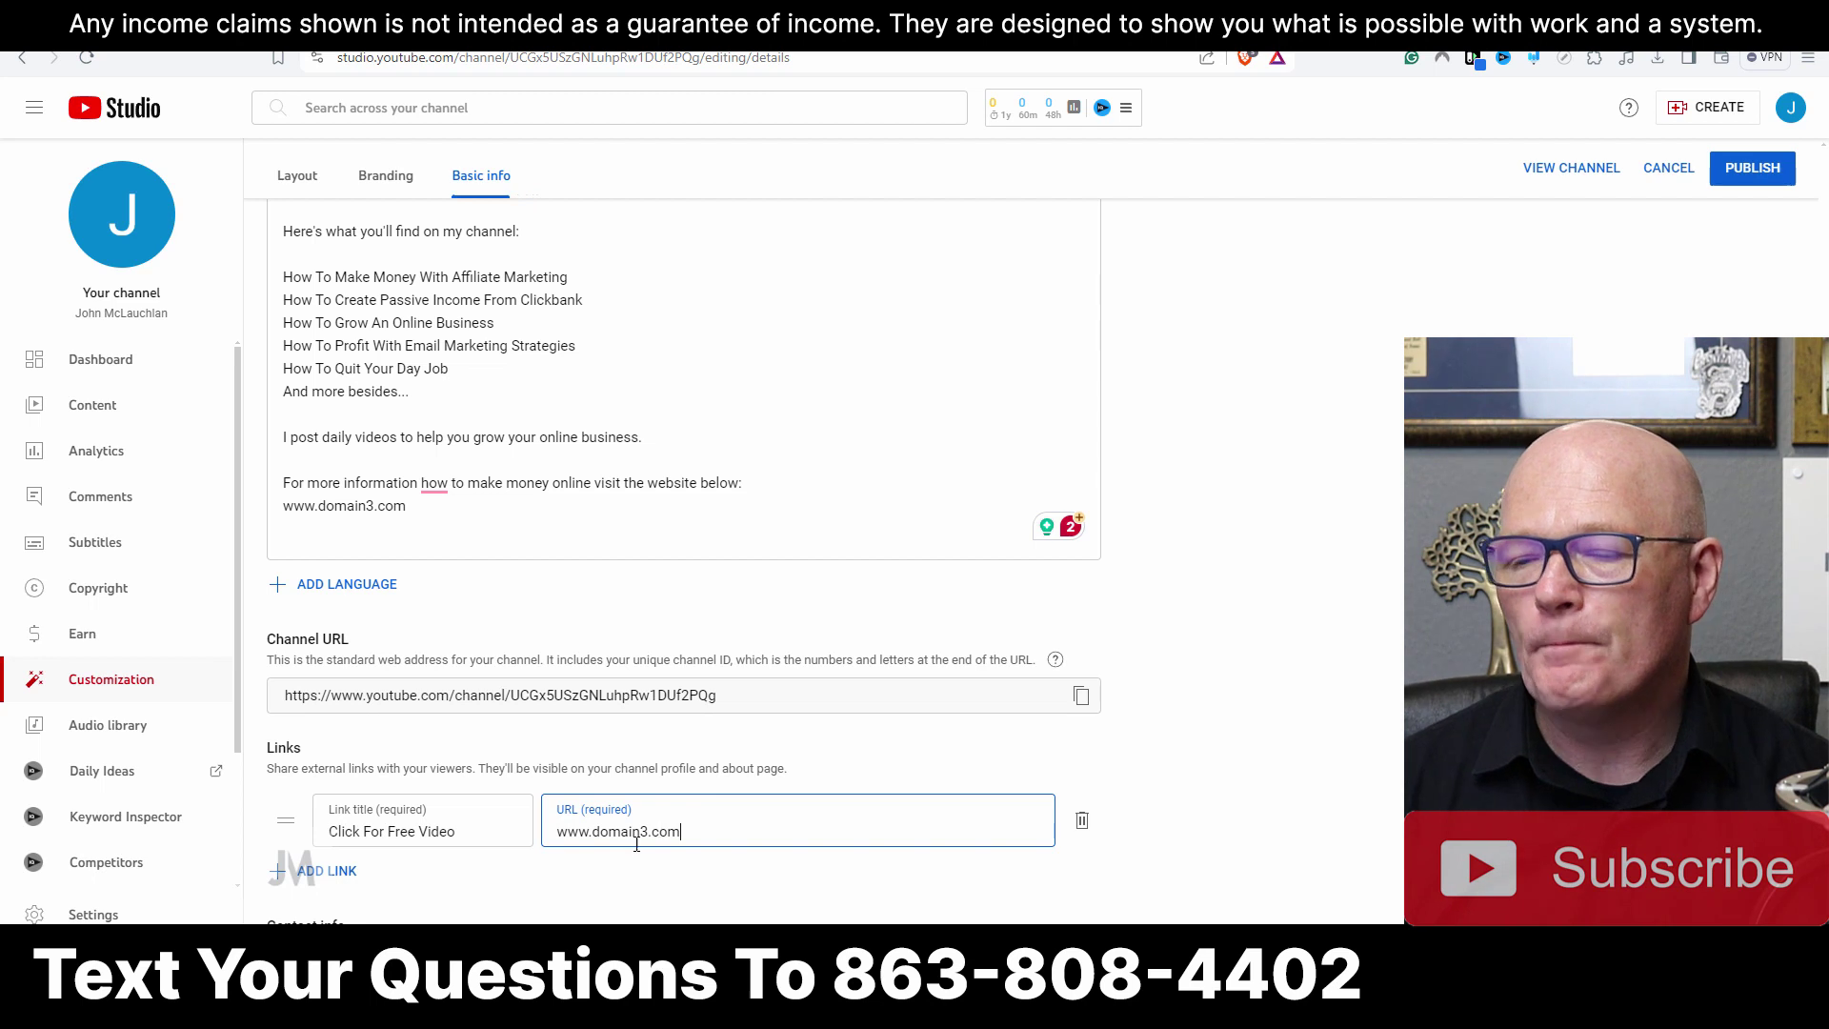
scroll(1197, 523, "down", 1)
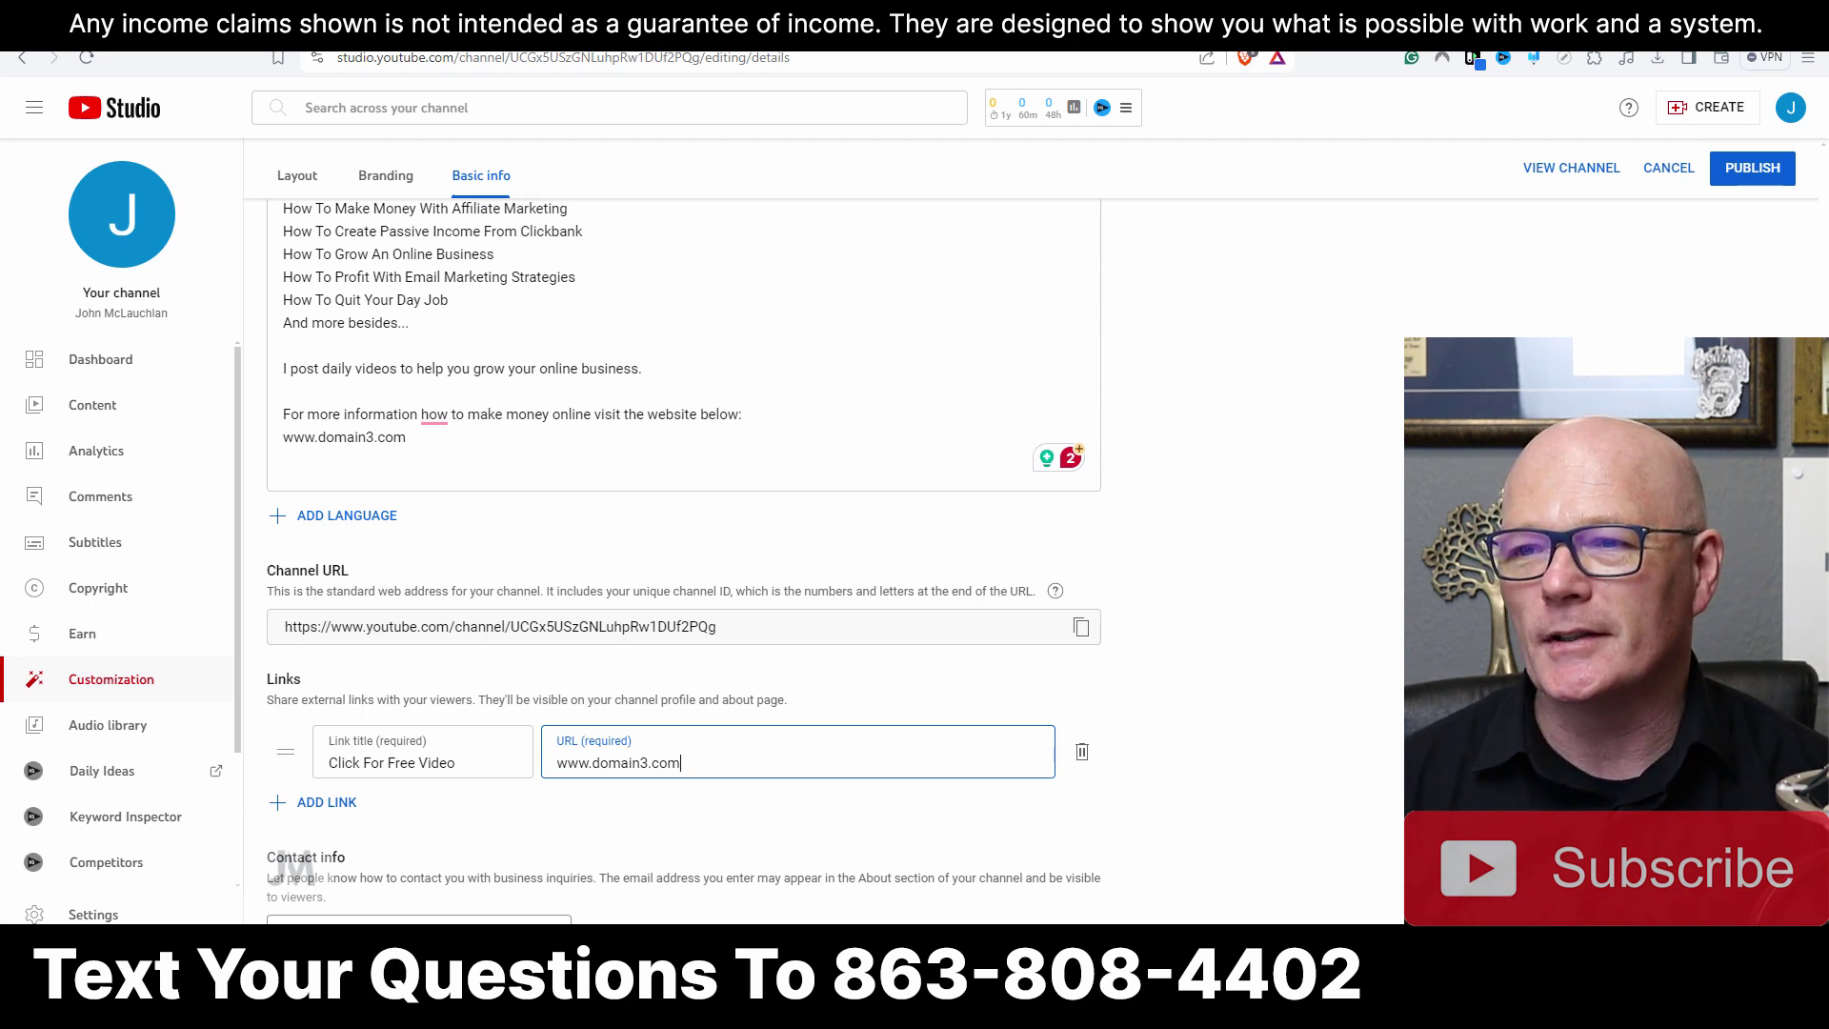
left_click(1755, 172)
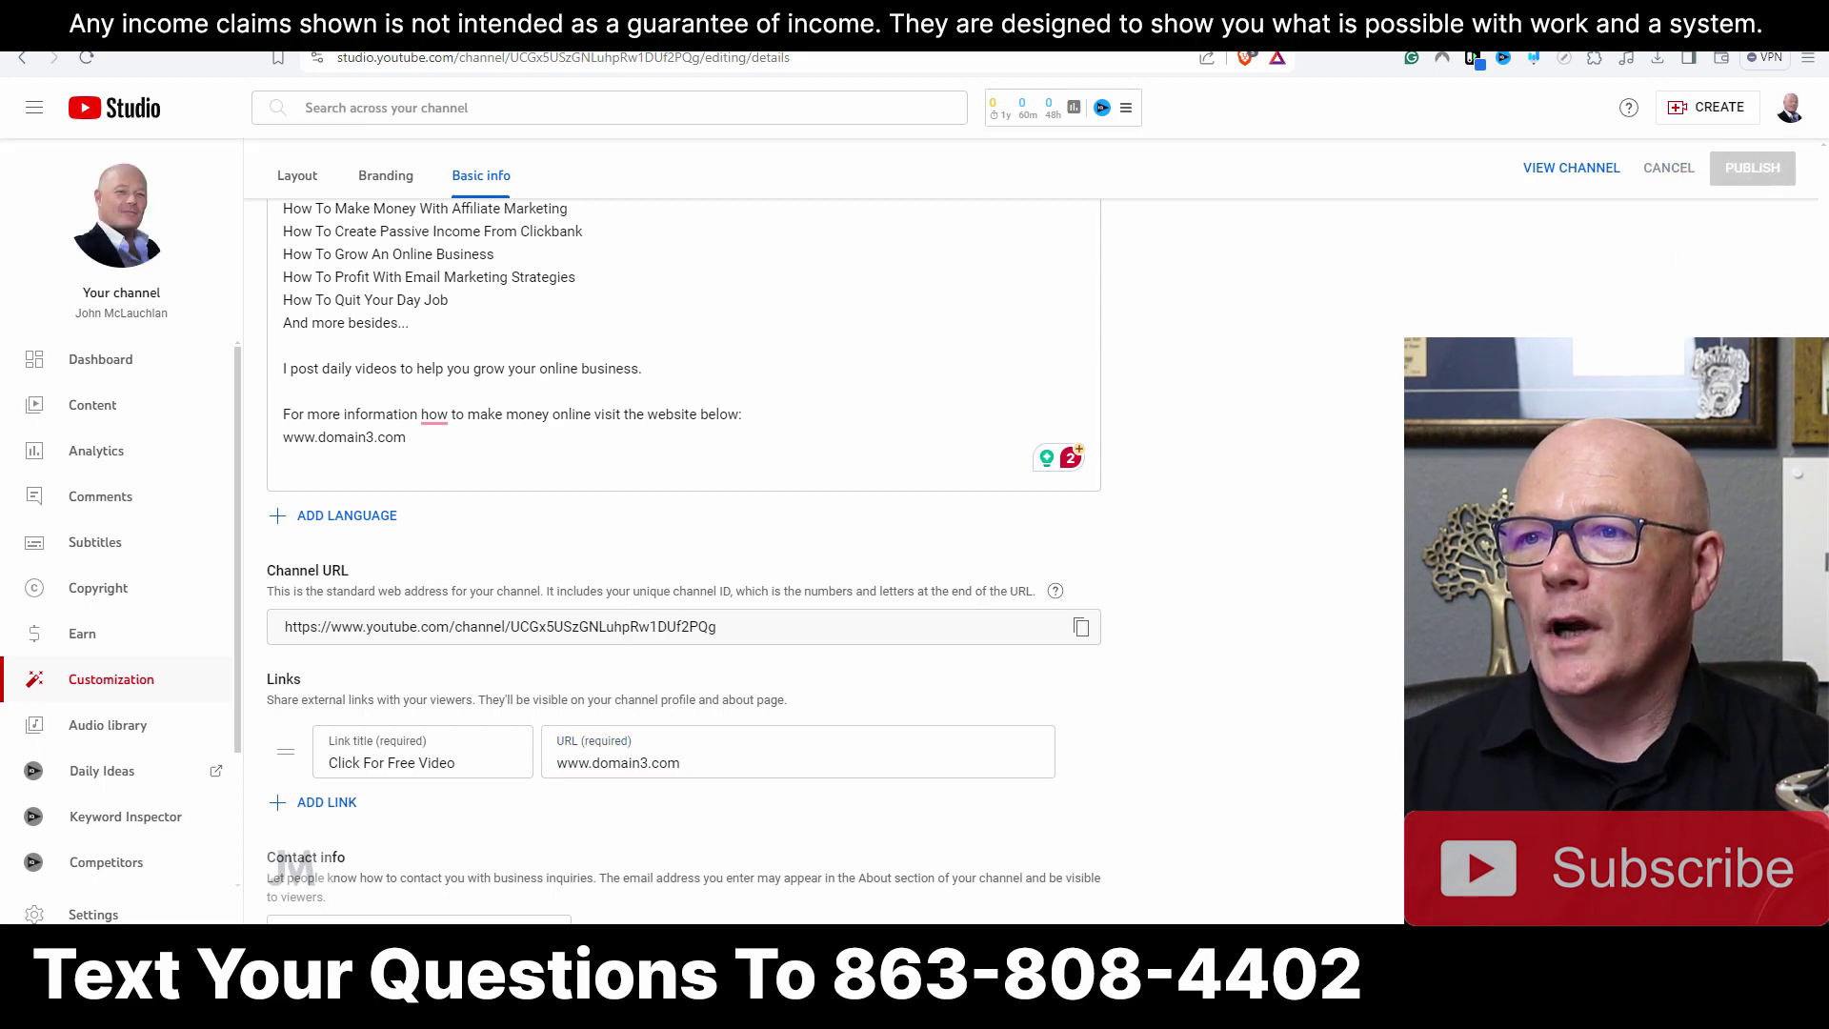
Remove the Videos section from the featured sections in the channel's layout settings.
scroll(1358, 505, "up", 10)
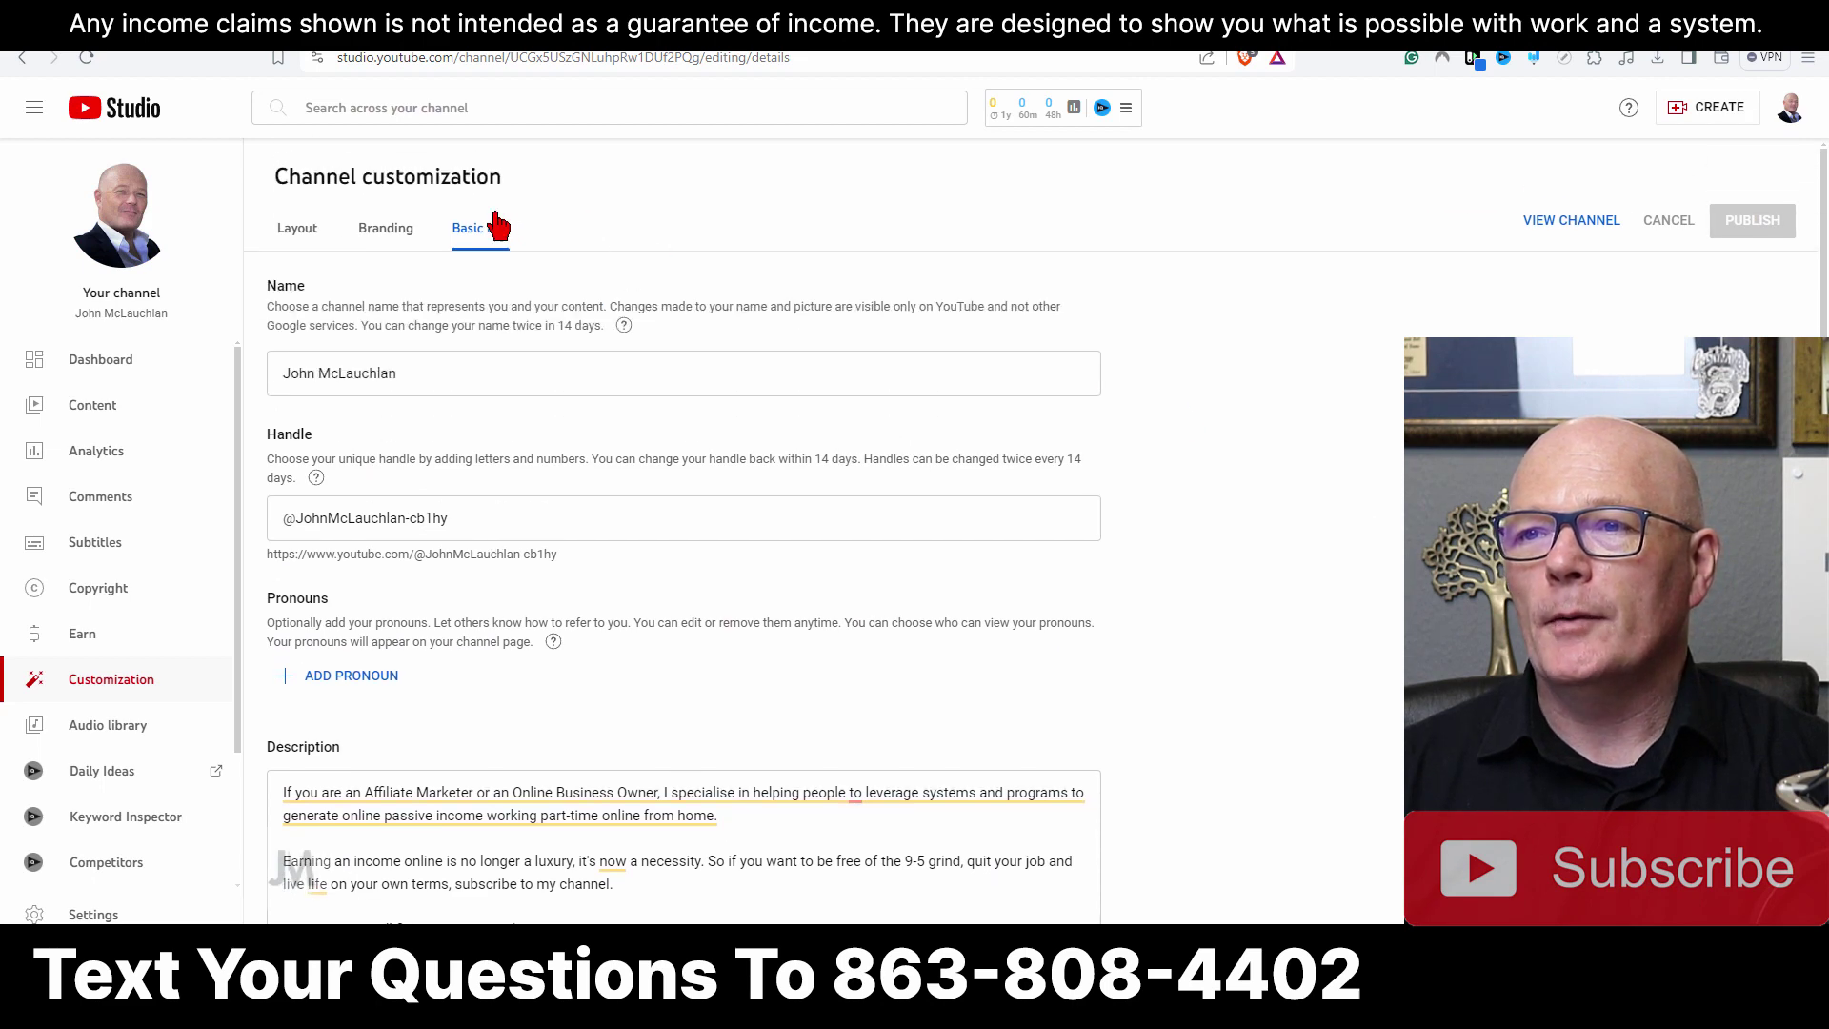
left_click(296, 235)
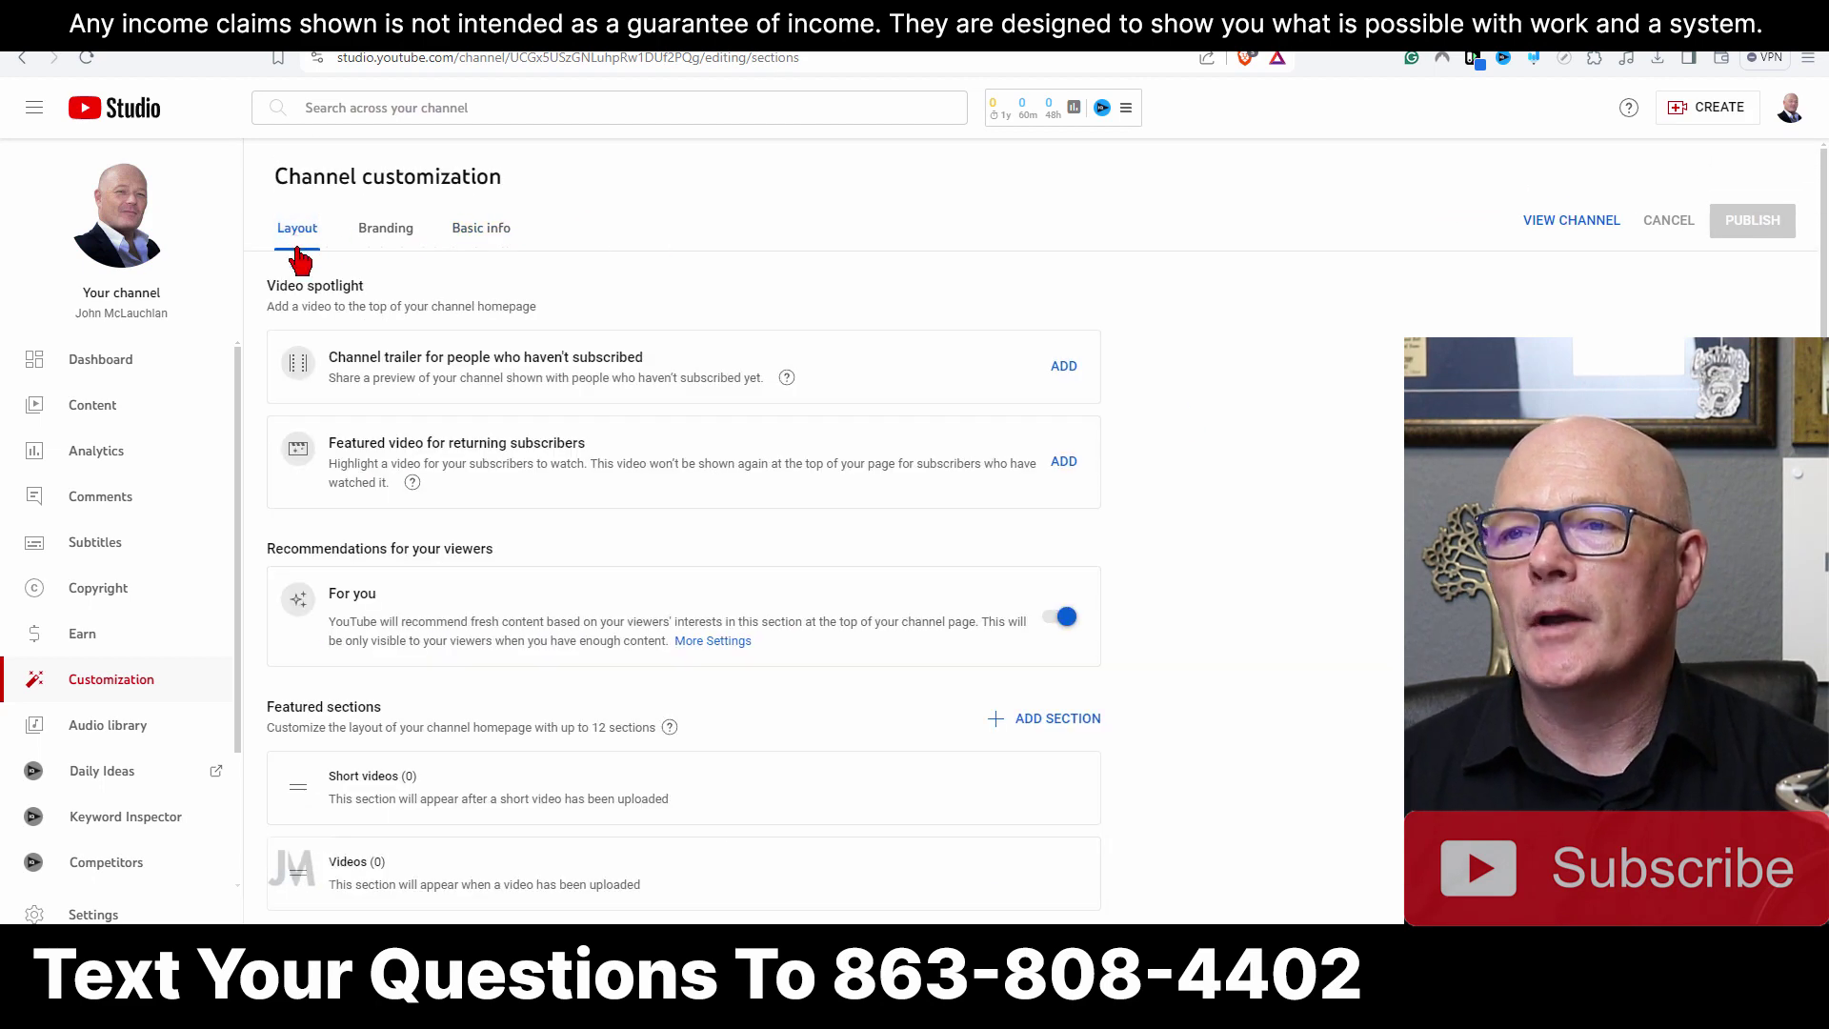
scroll(1048, 447, "down", 1)
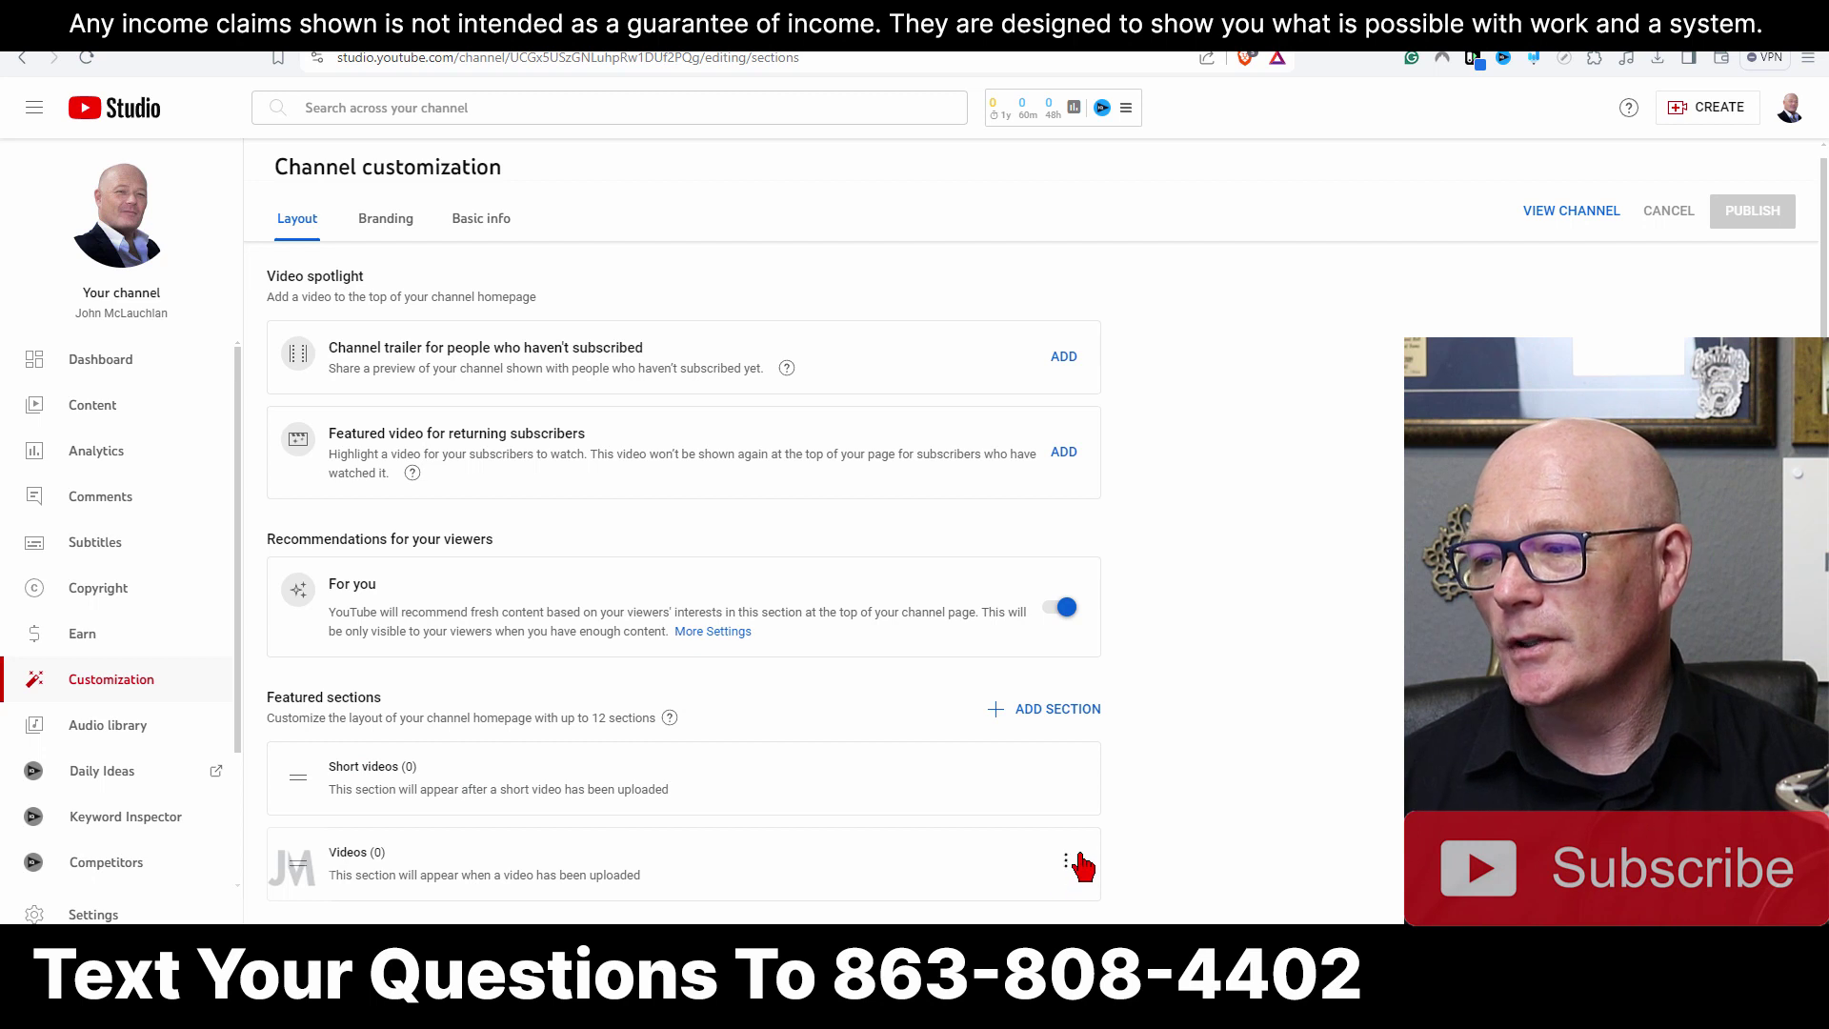
left_click(1065, 868)
left_click(1140, 869)
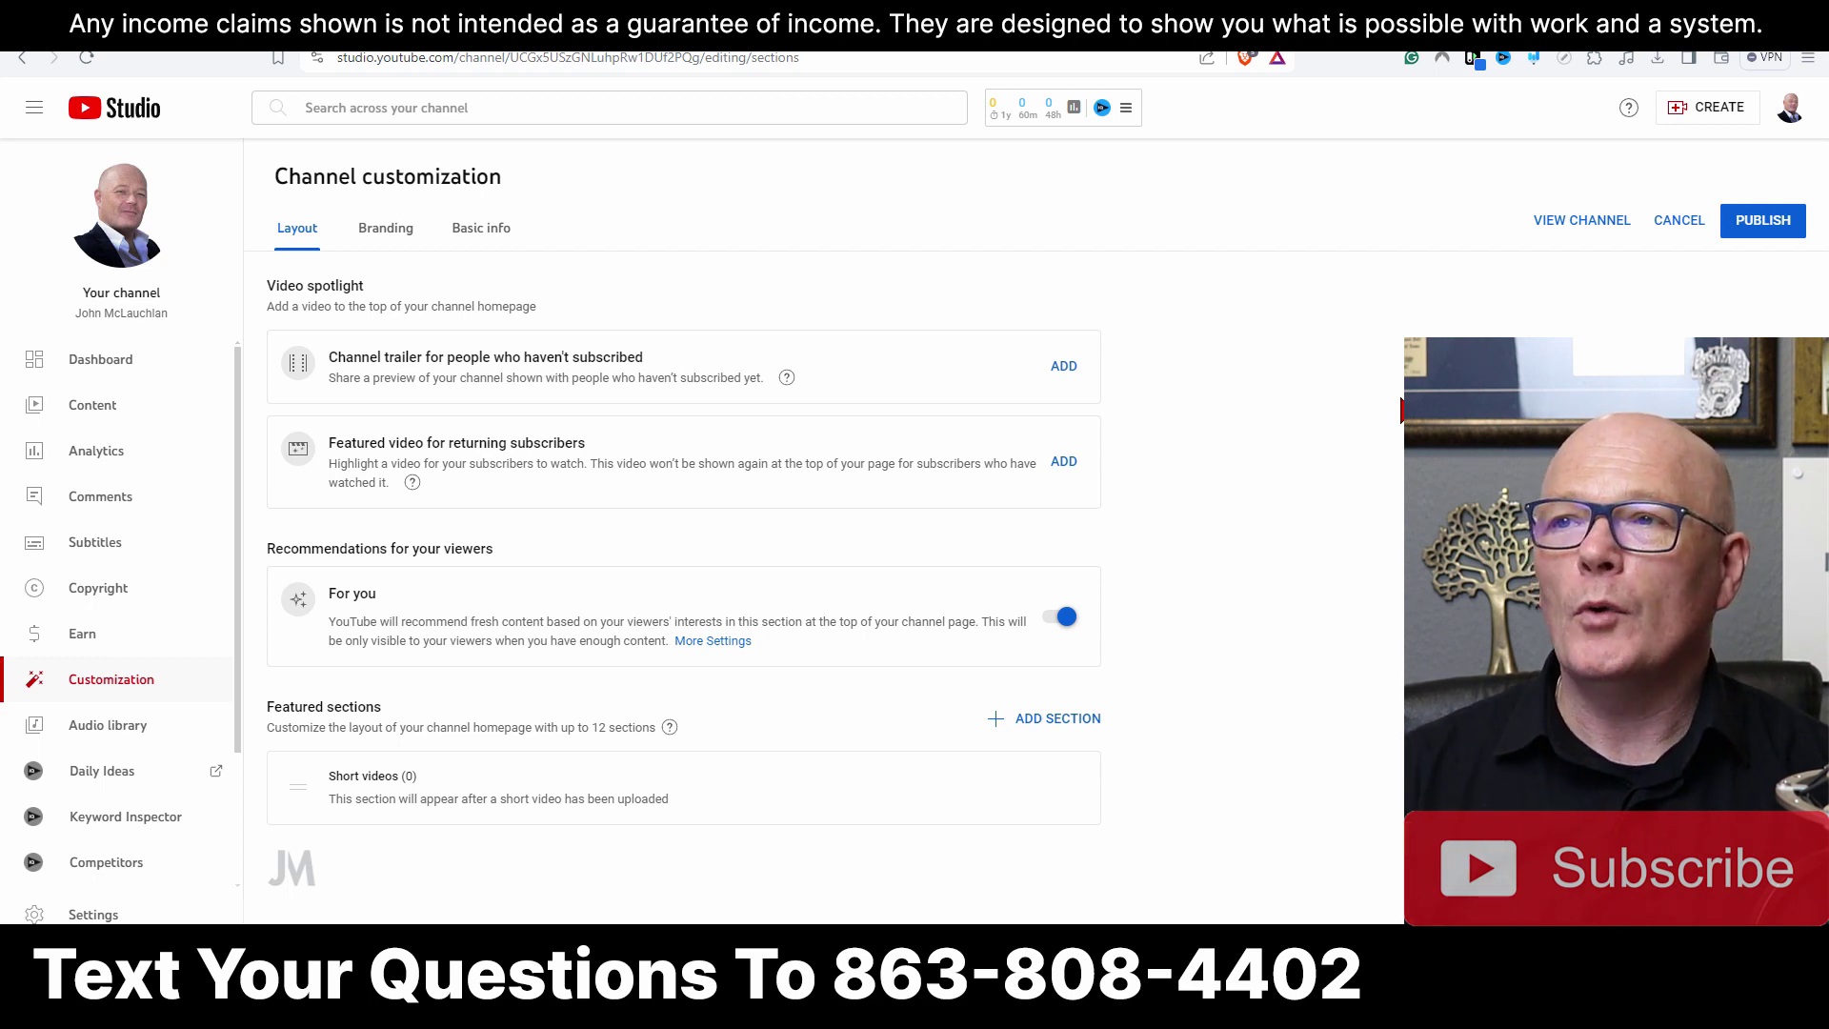
left_click(382, 240)
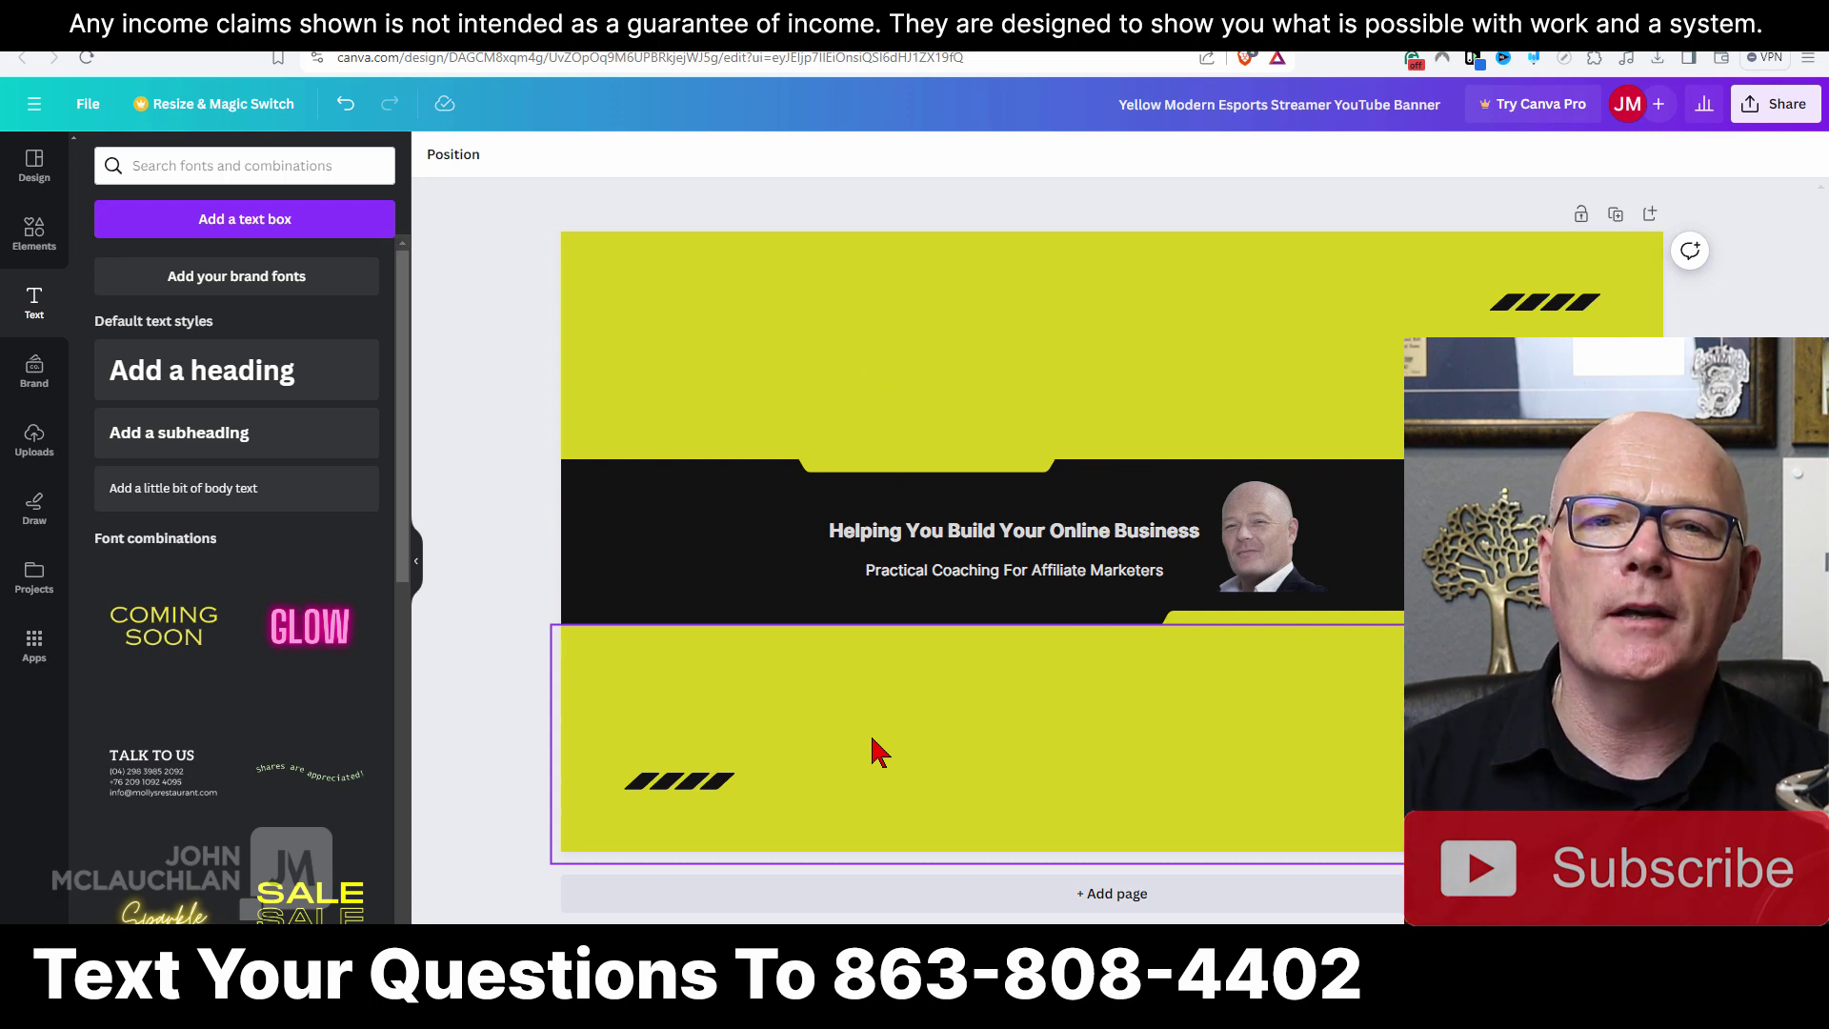
Open pixabay.com in a new browser tab and search its images for "background image".
left_click(949, 45)
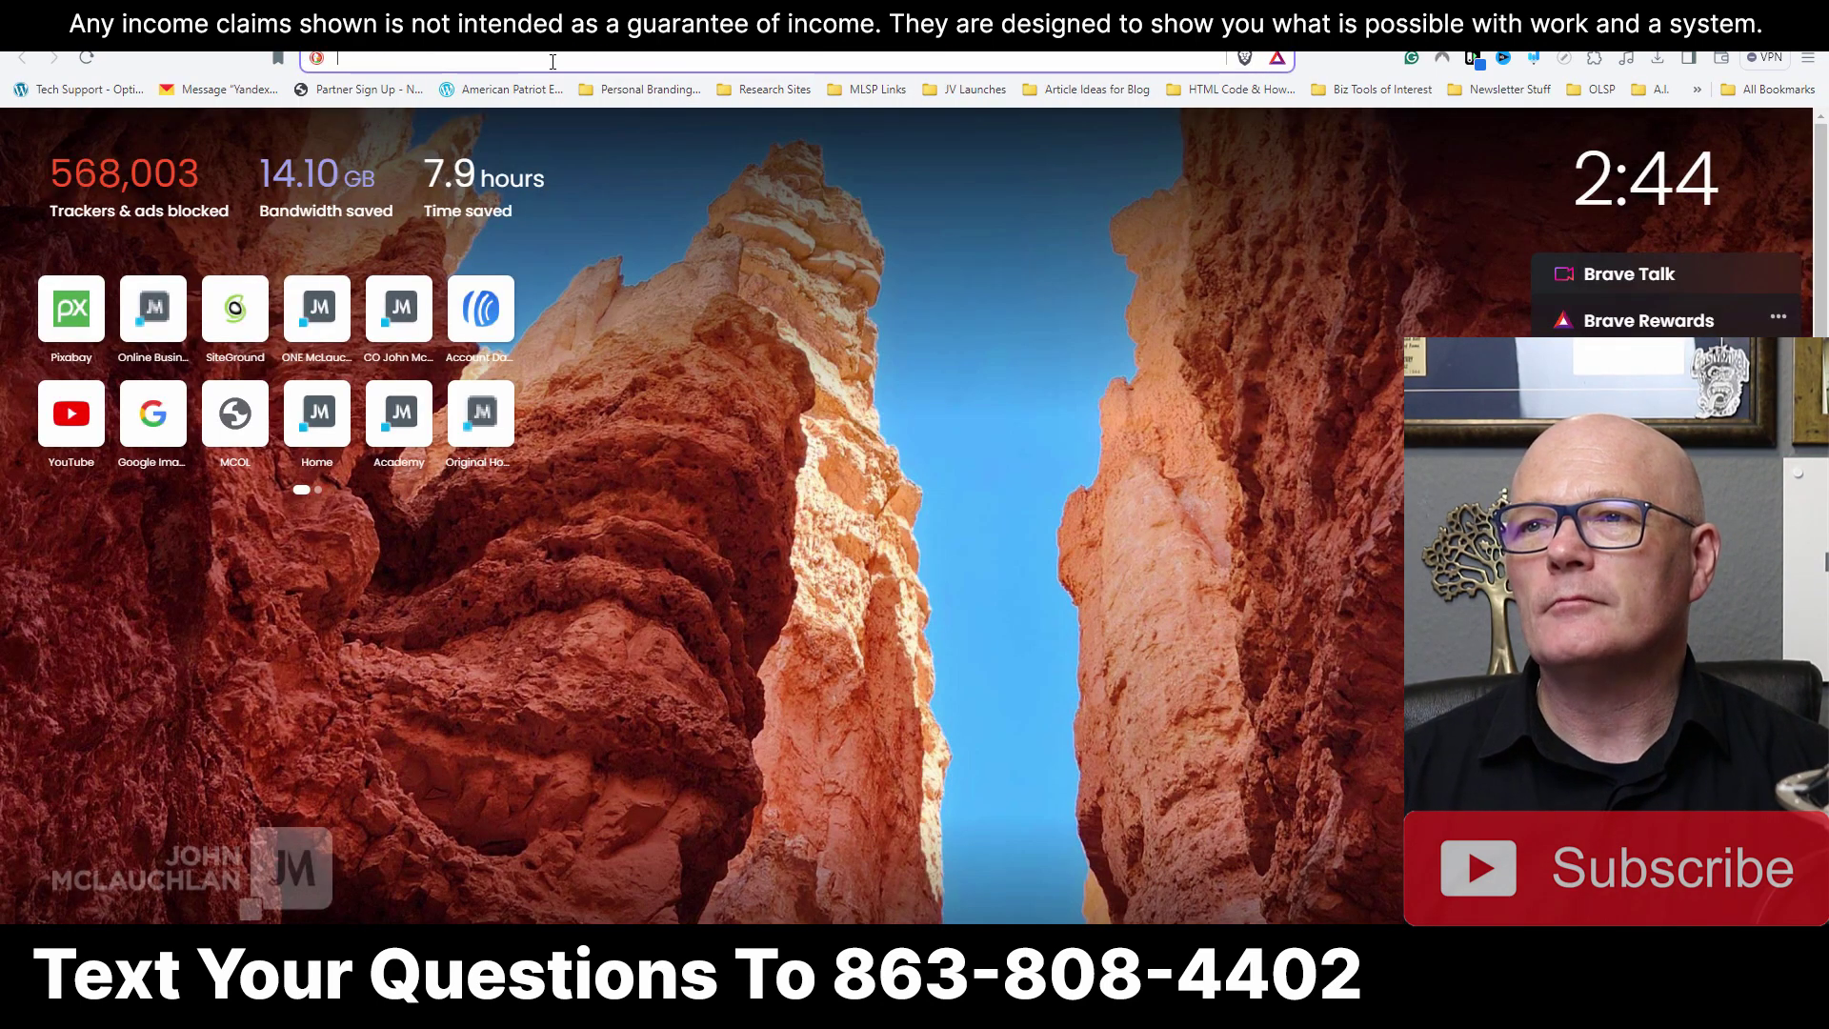
type("pixabay.com")
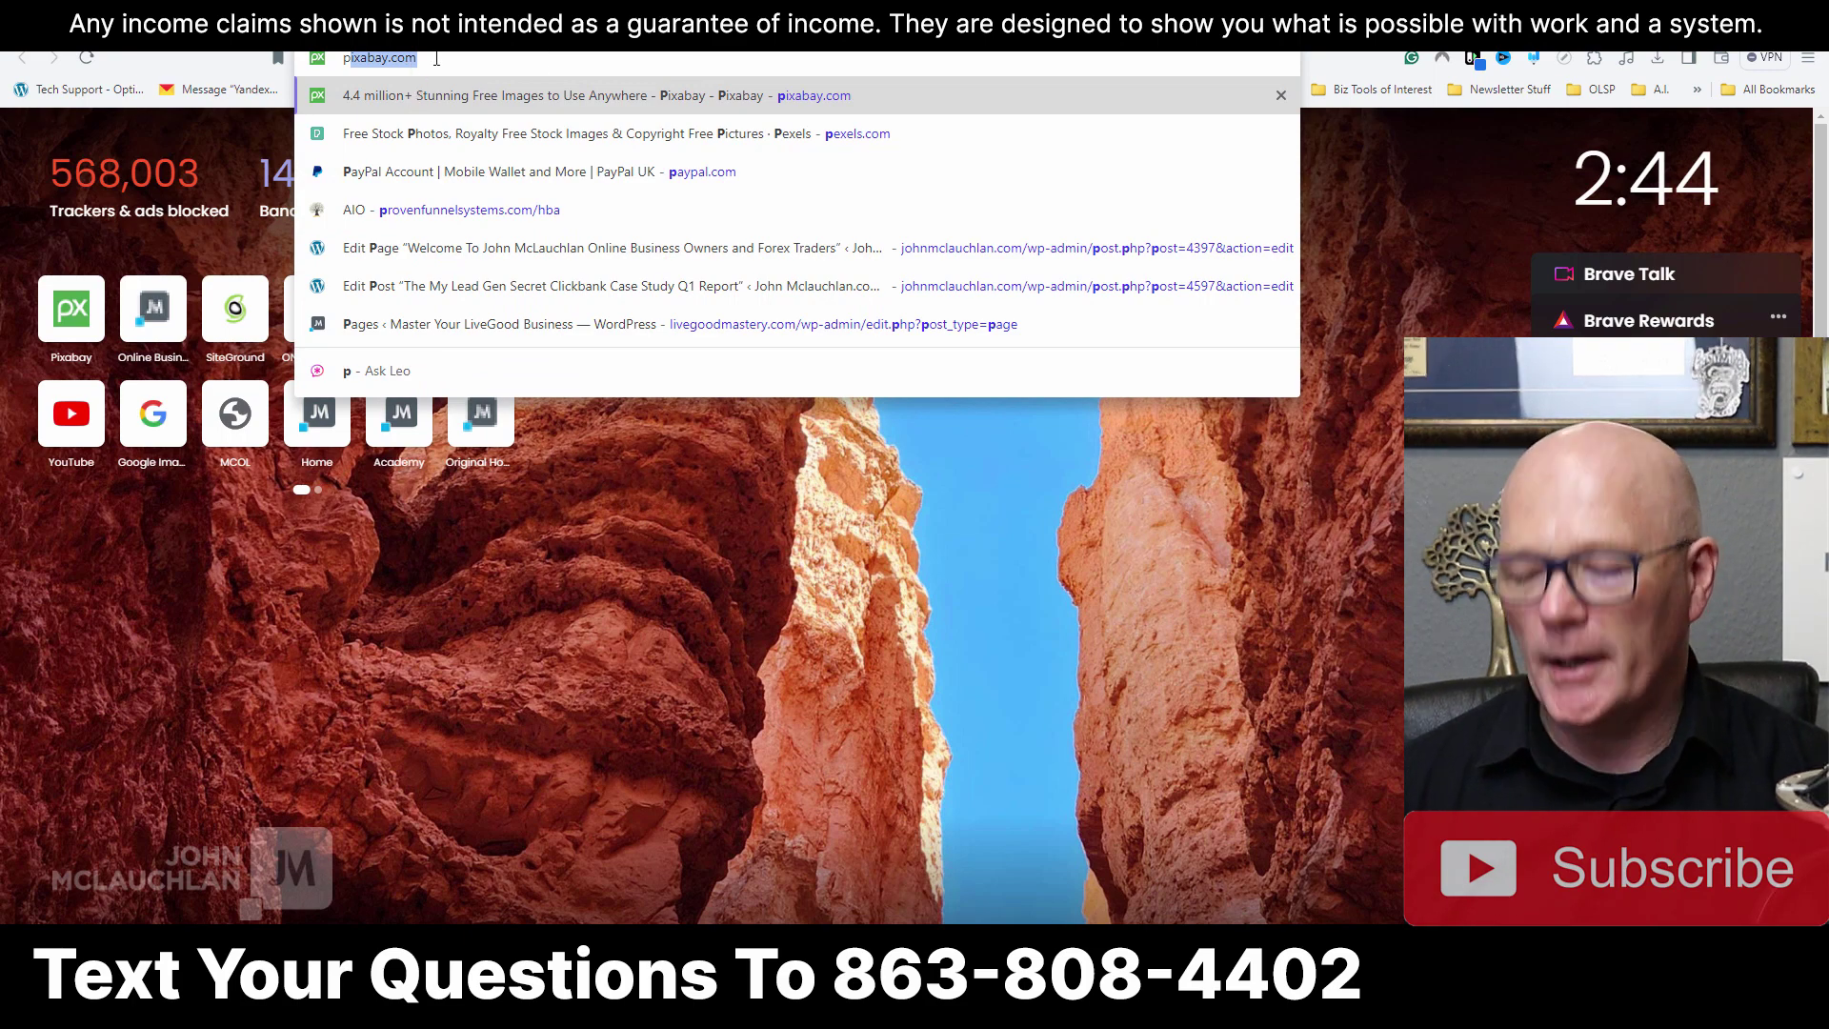
key("Return")
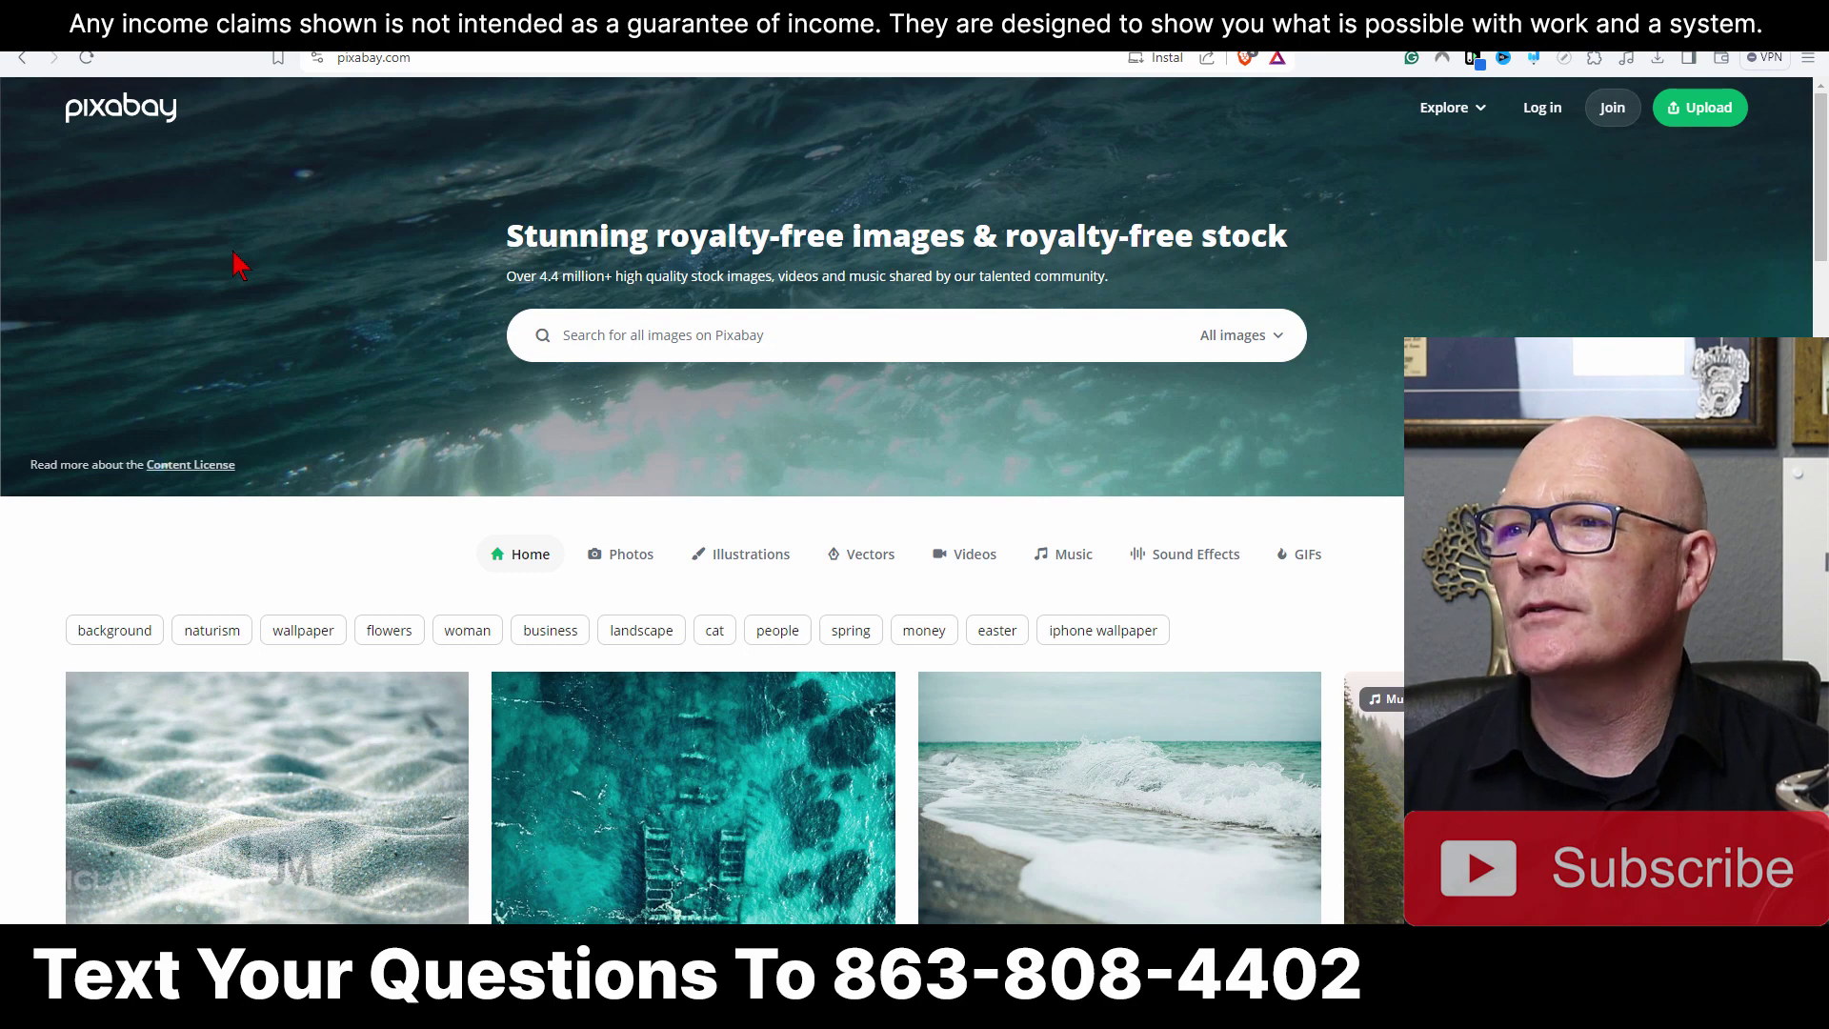
scroll(233, 291, "down", 2)
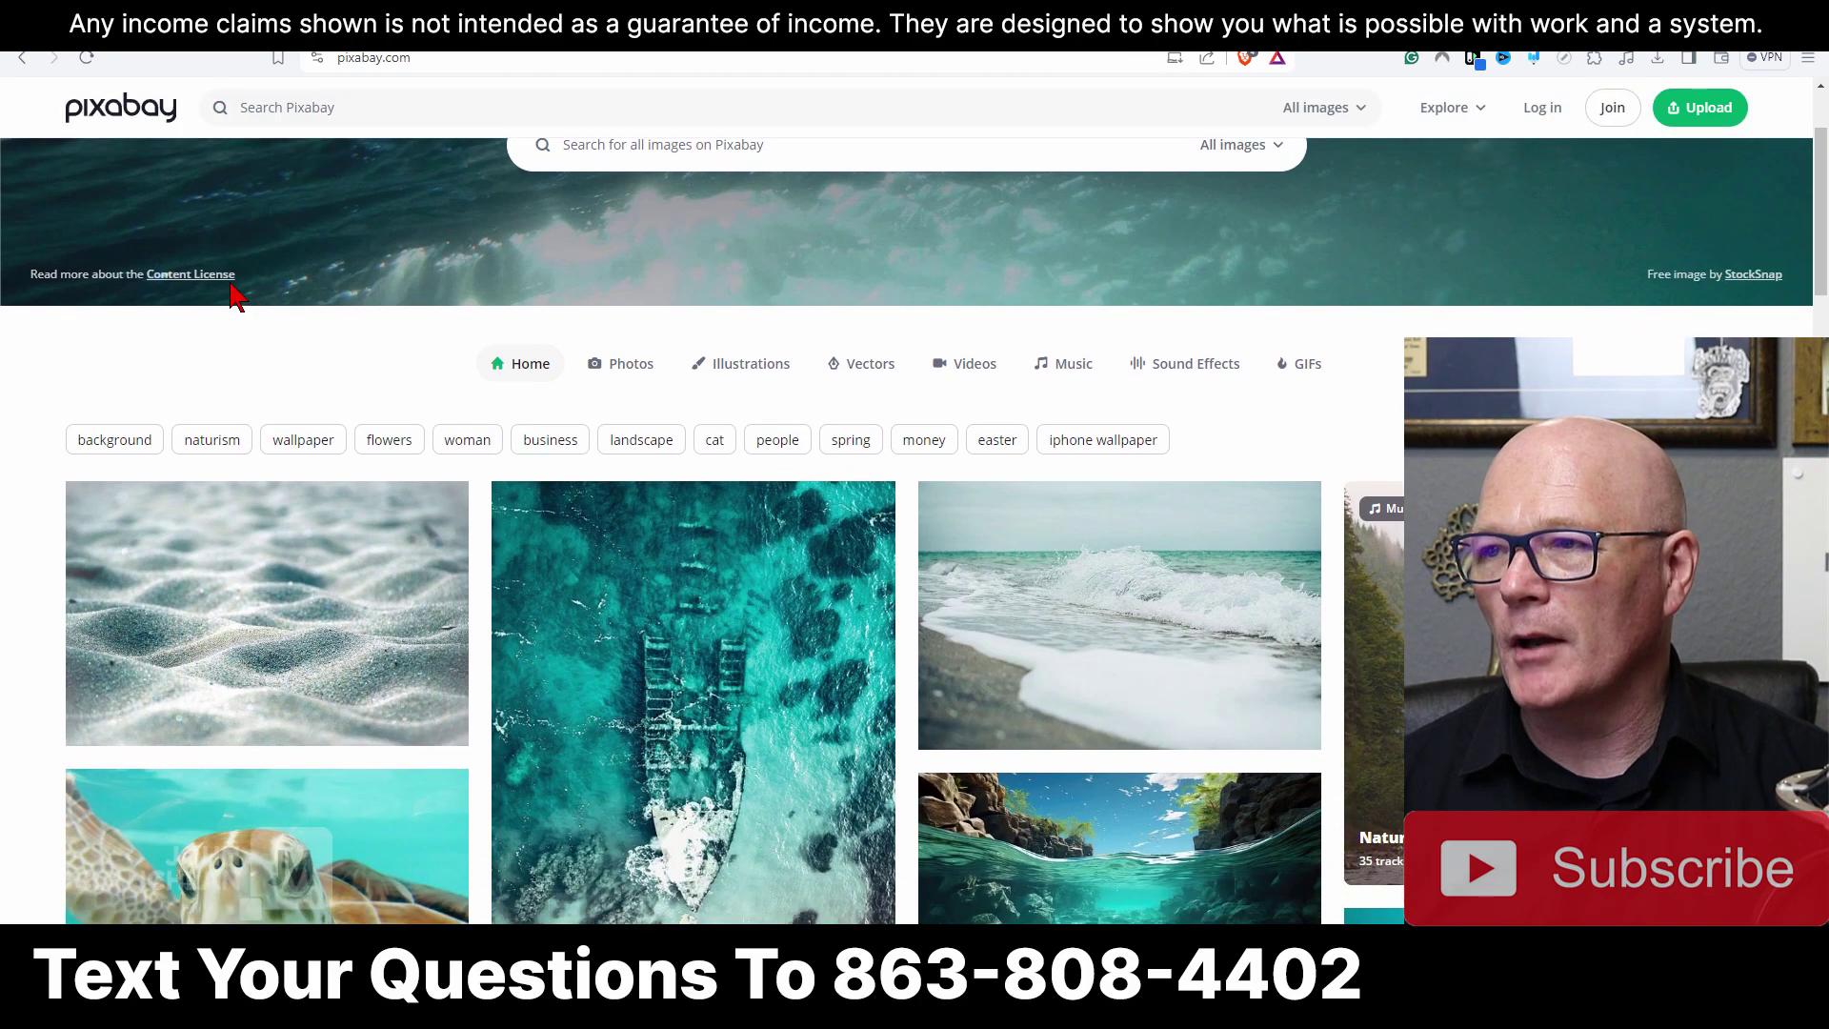
scroll(232, 291, "up", 2)
left_click(570, 343)
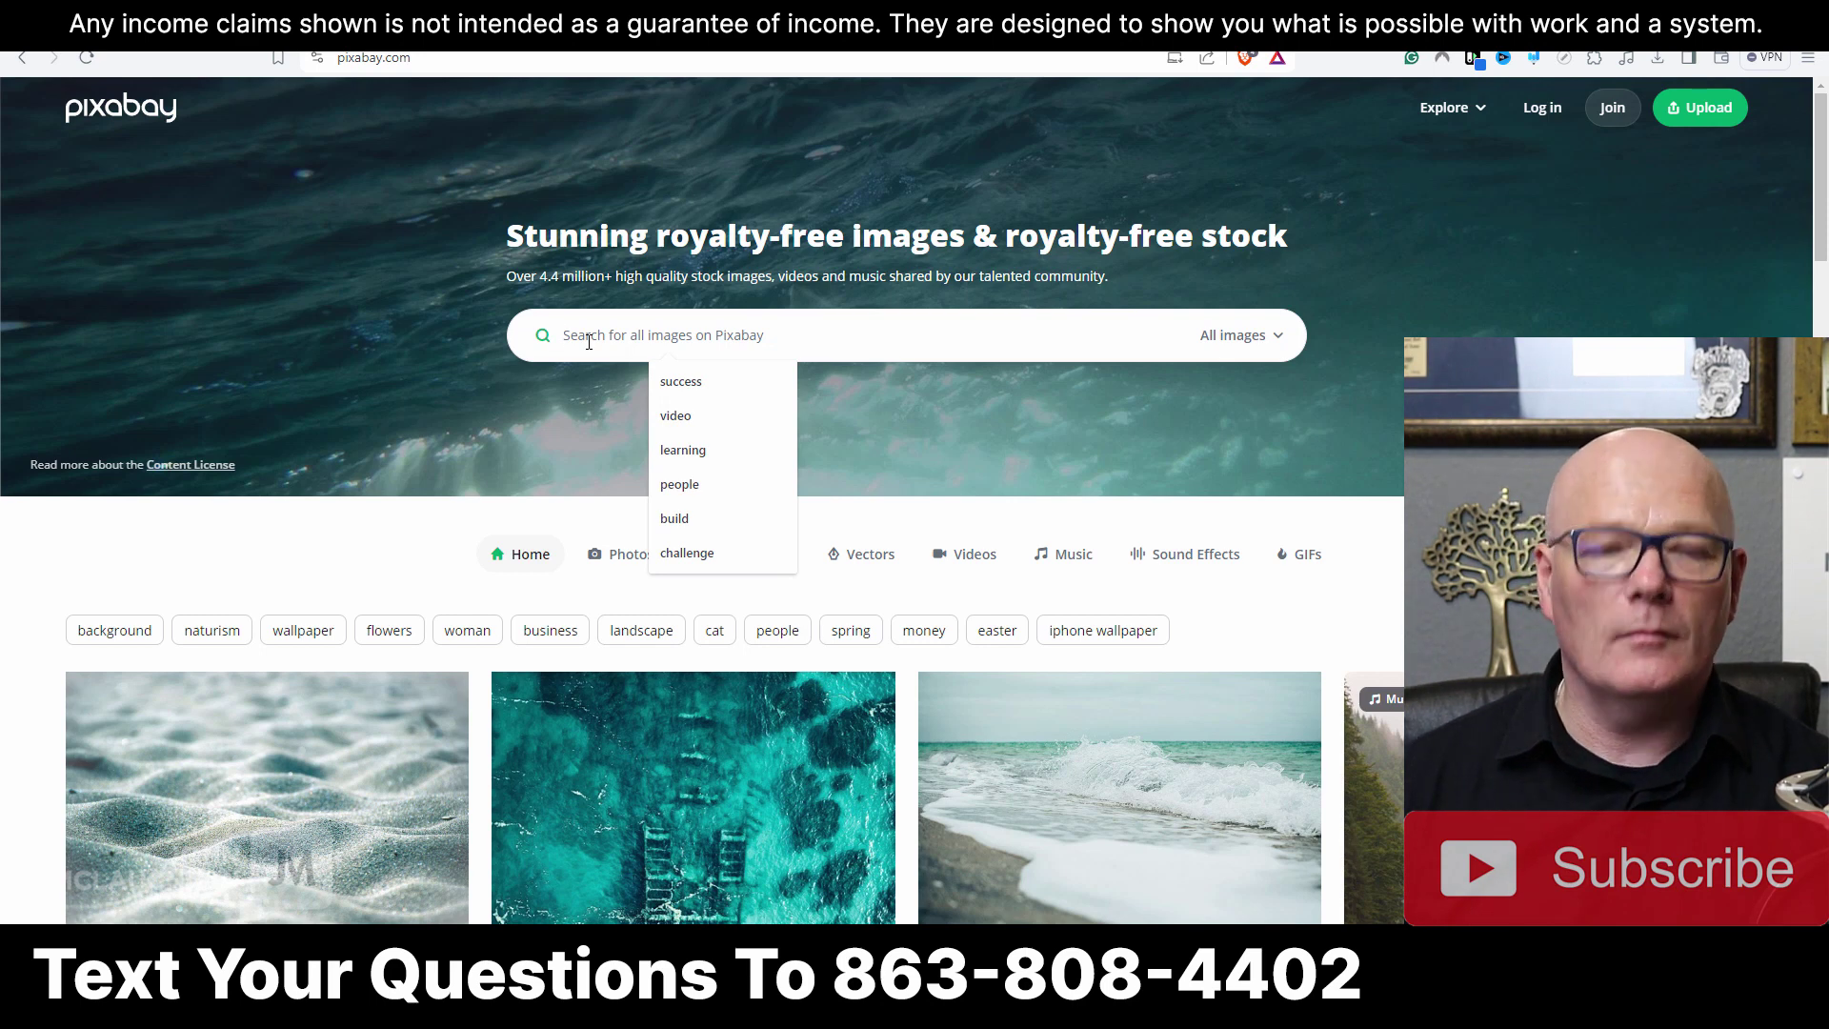
type("background")
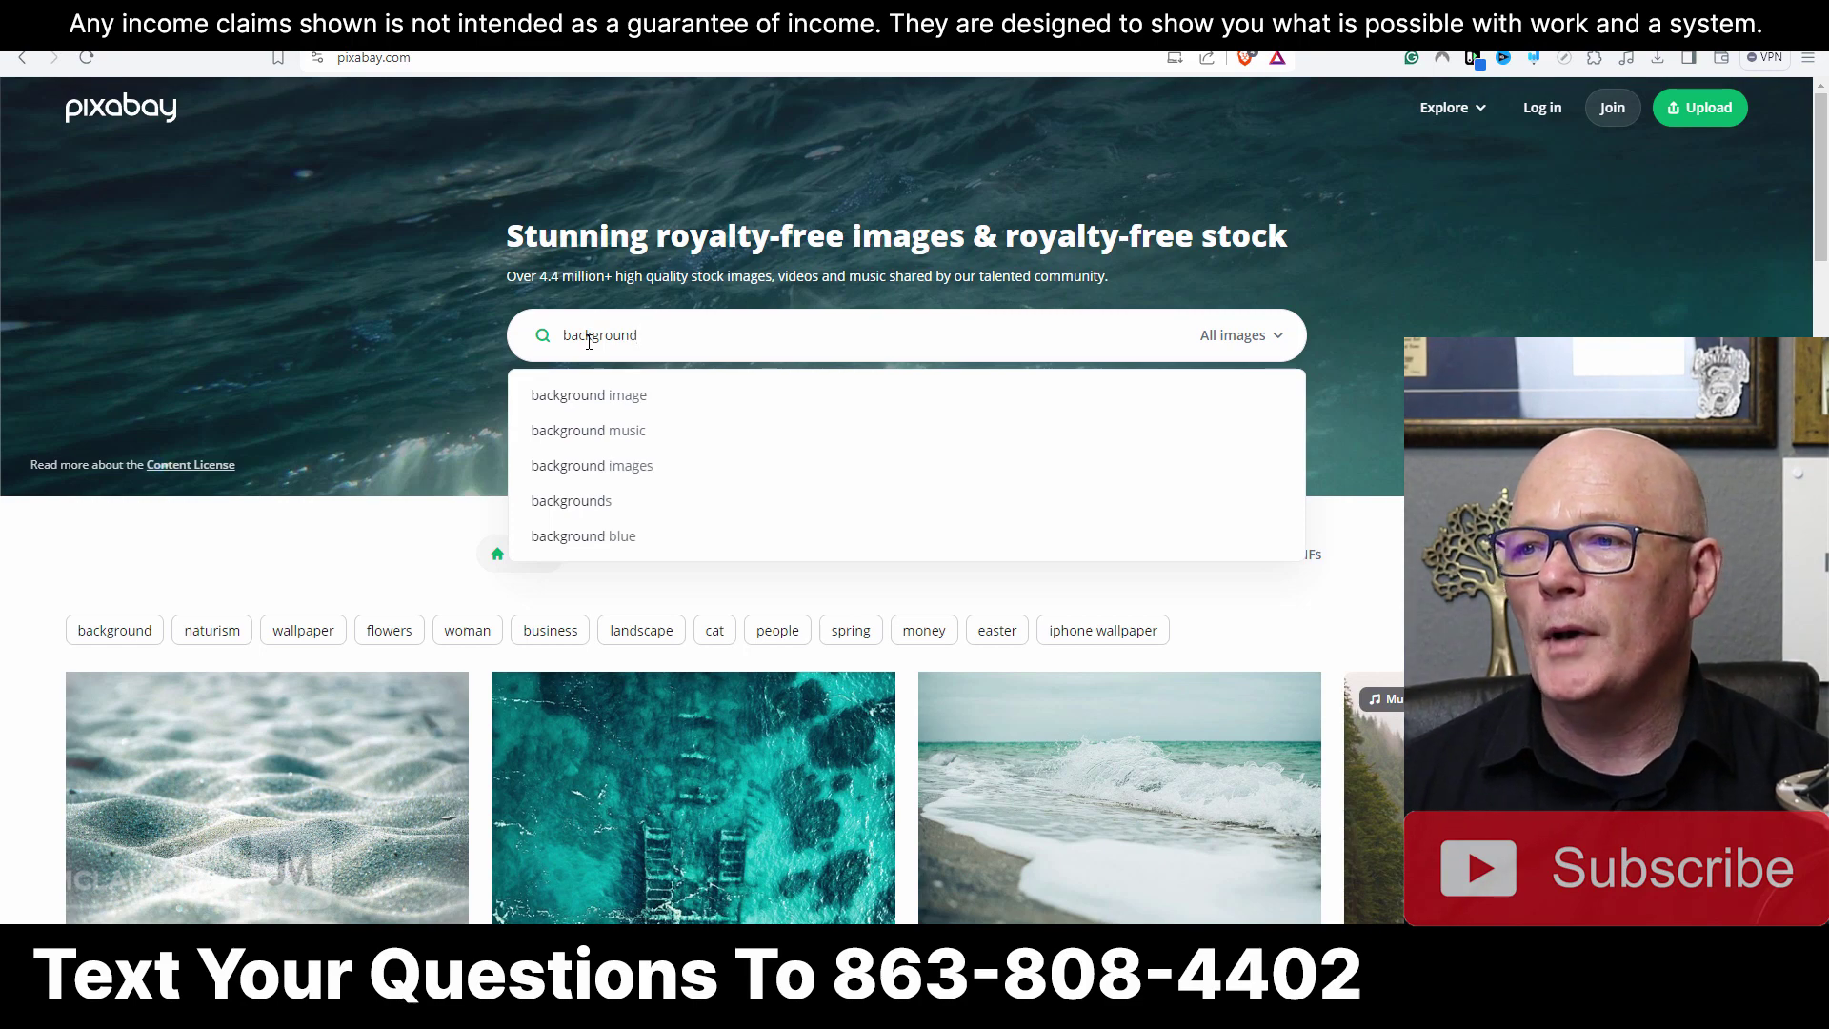
left_click(598, 397)
Browse the background image results and open the page of the blue water ripples illustration.
scroll(229, 472, "down", 4)
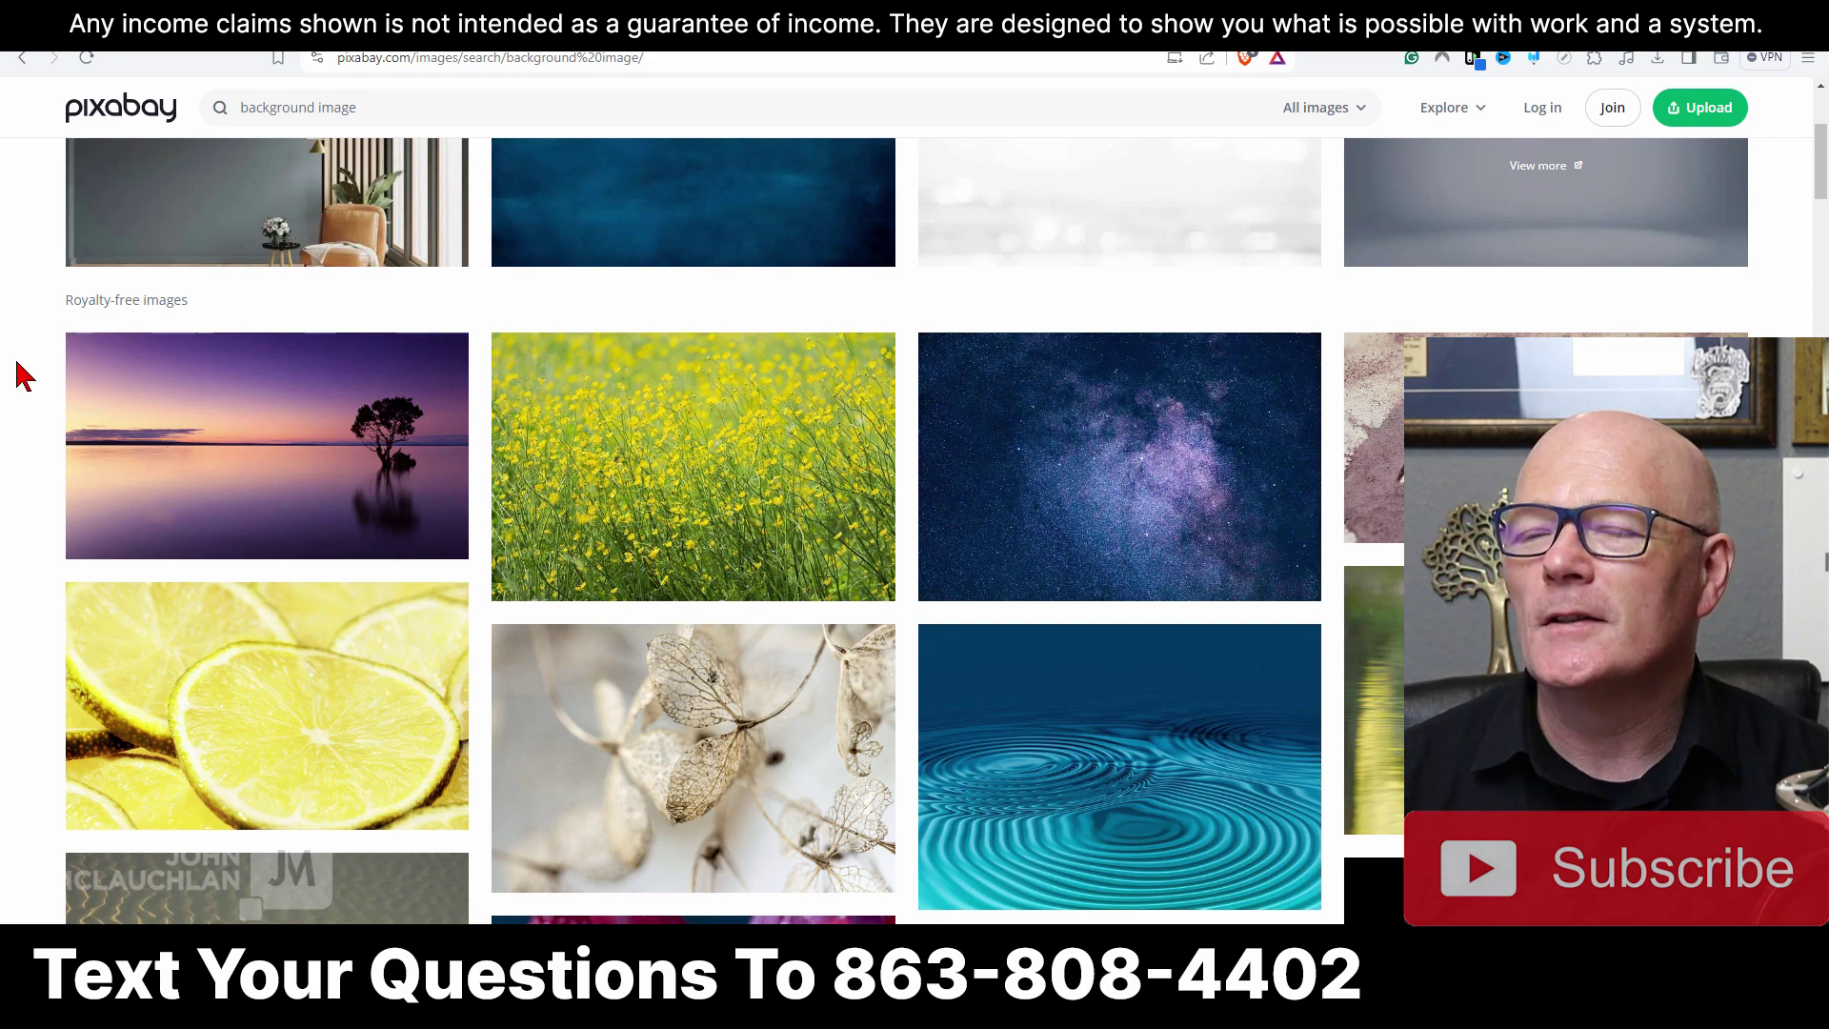
scroll(29, 440, "down", 5)
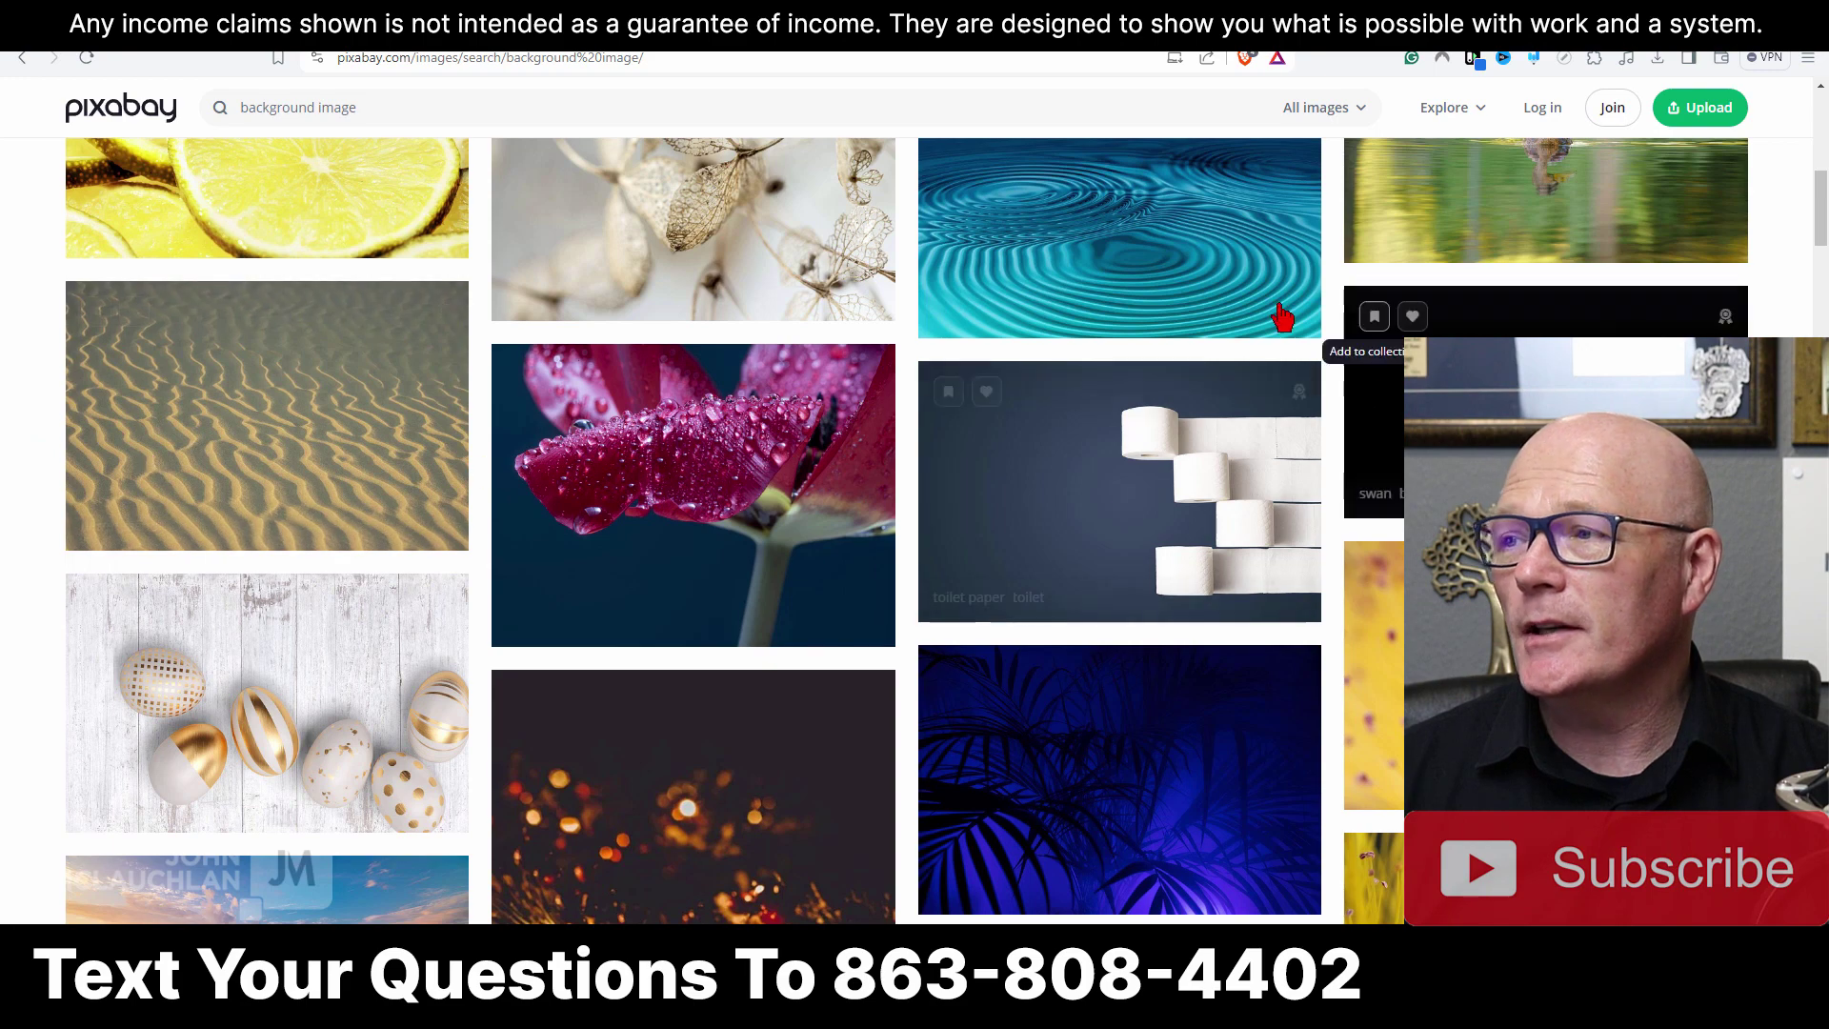
scroll(724, 557, "up", 3)
left_click(1082, 557)
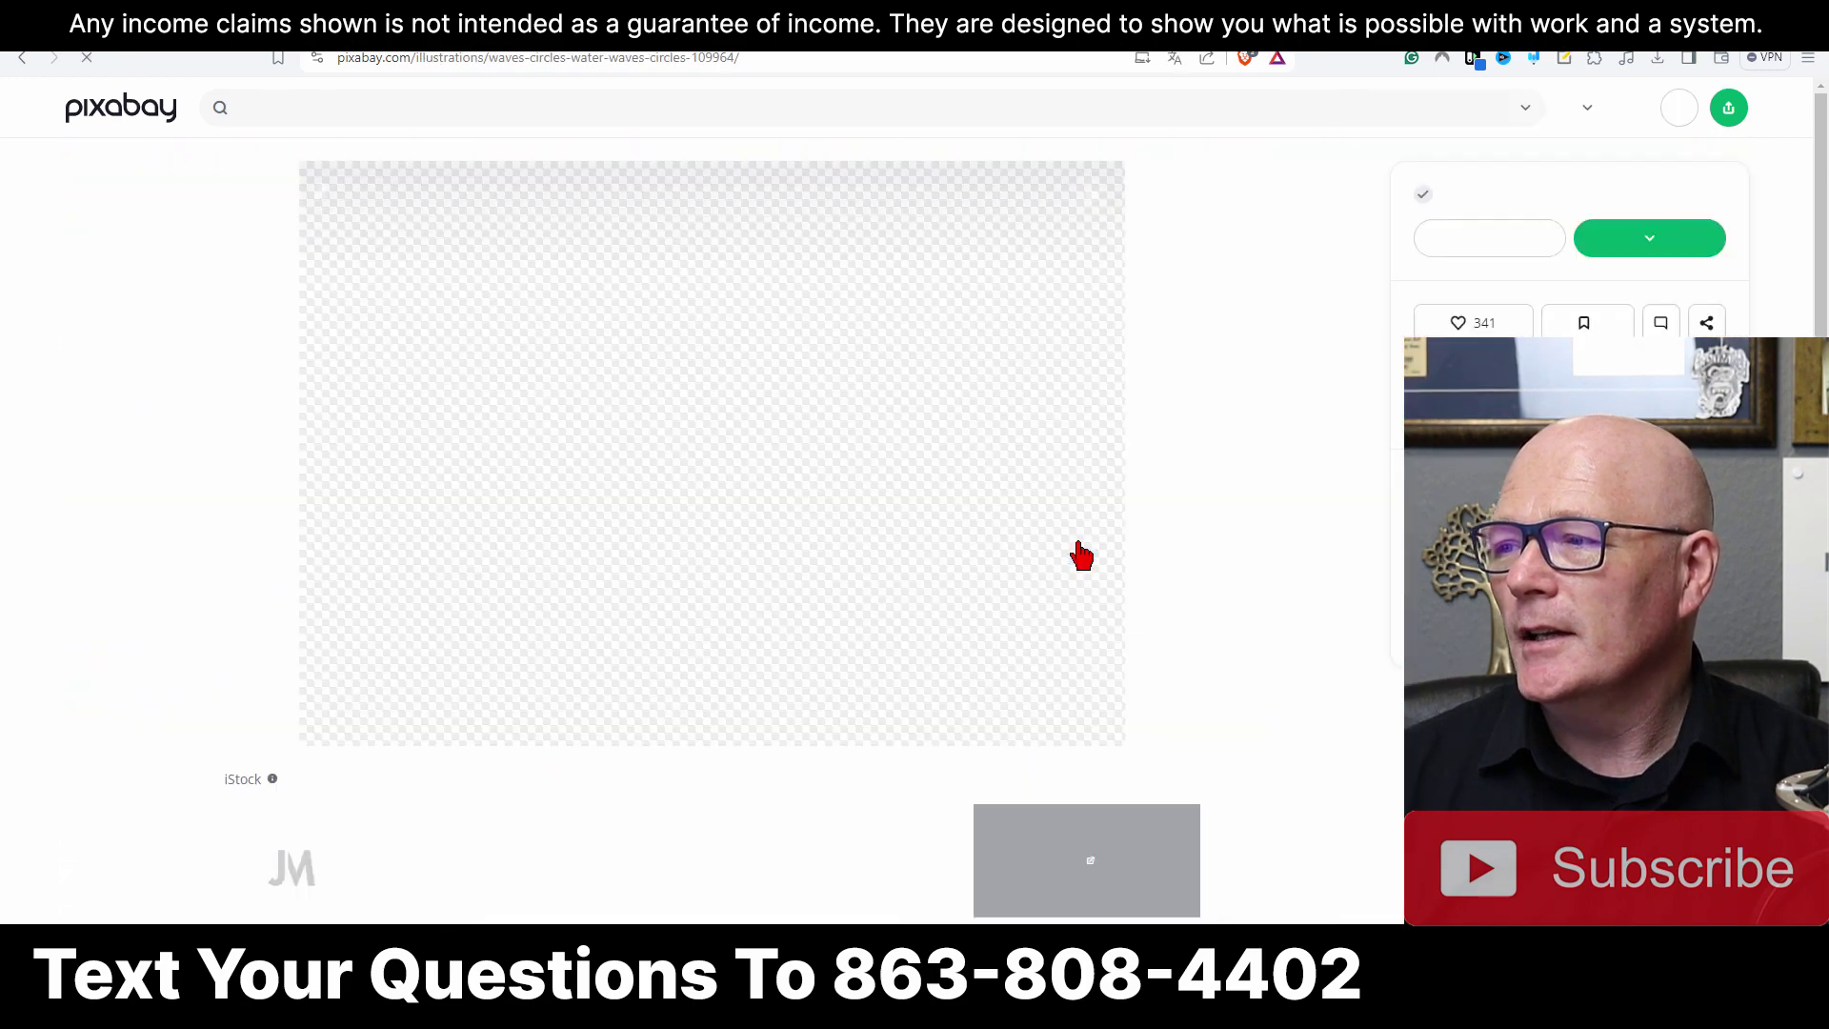